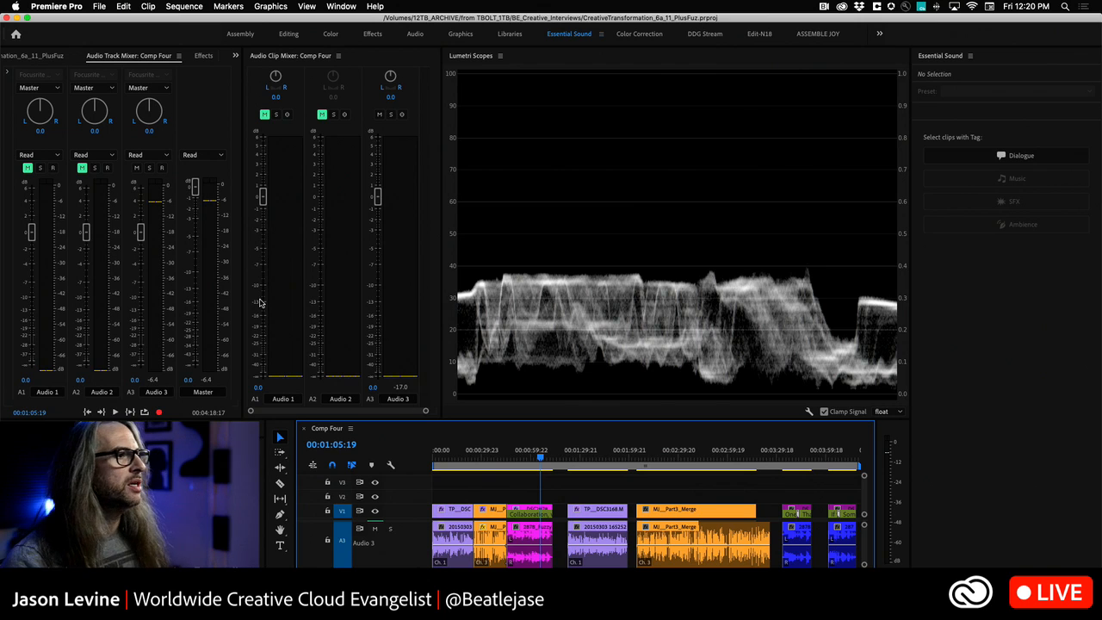
- Play back short portions of the first three clips in the sequence to compare their dialogue loudness
key("Home")
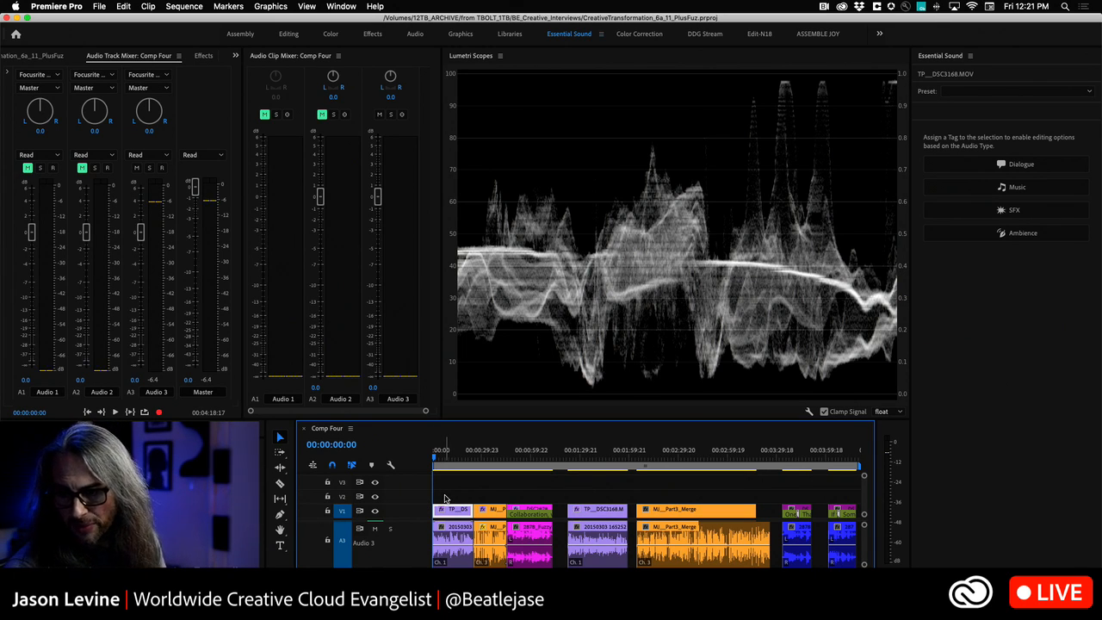
key("space")
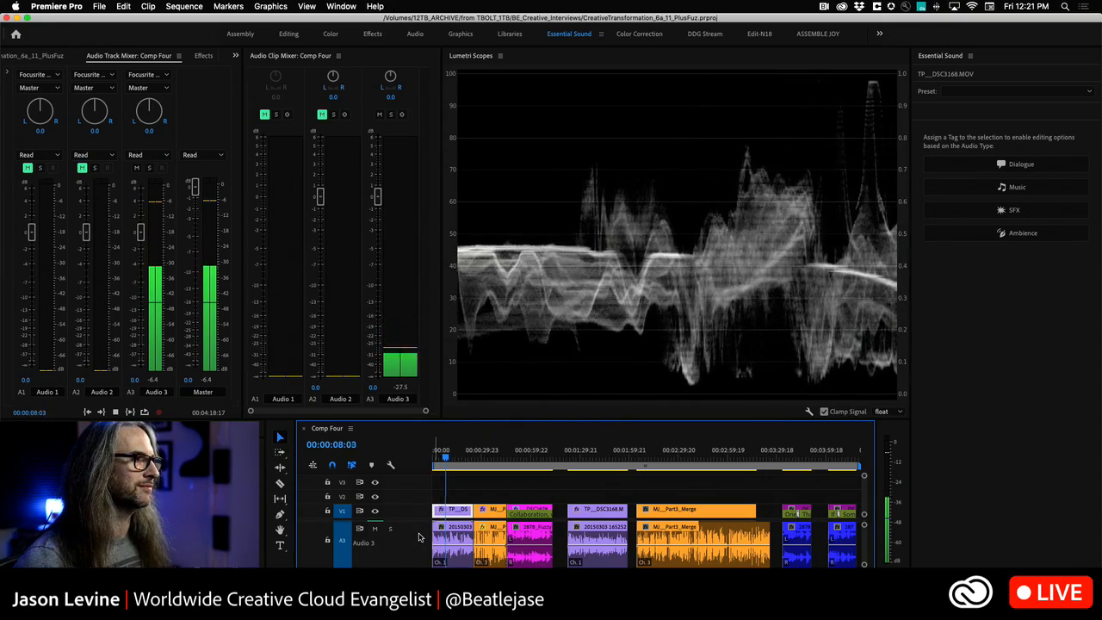
key("space")
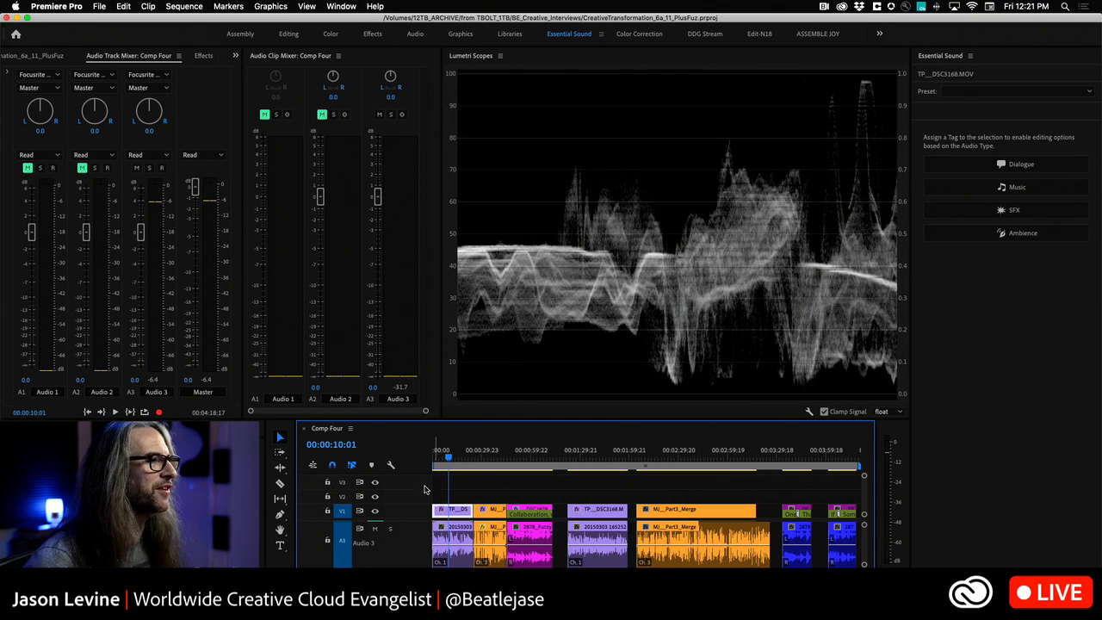
left_click(472, 464)
key("space")
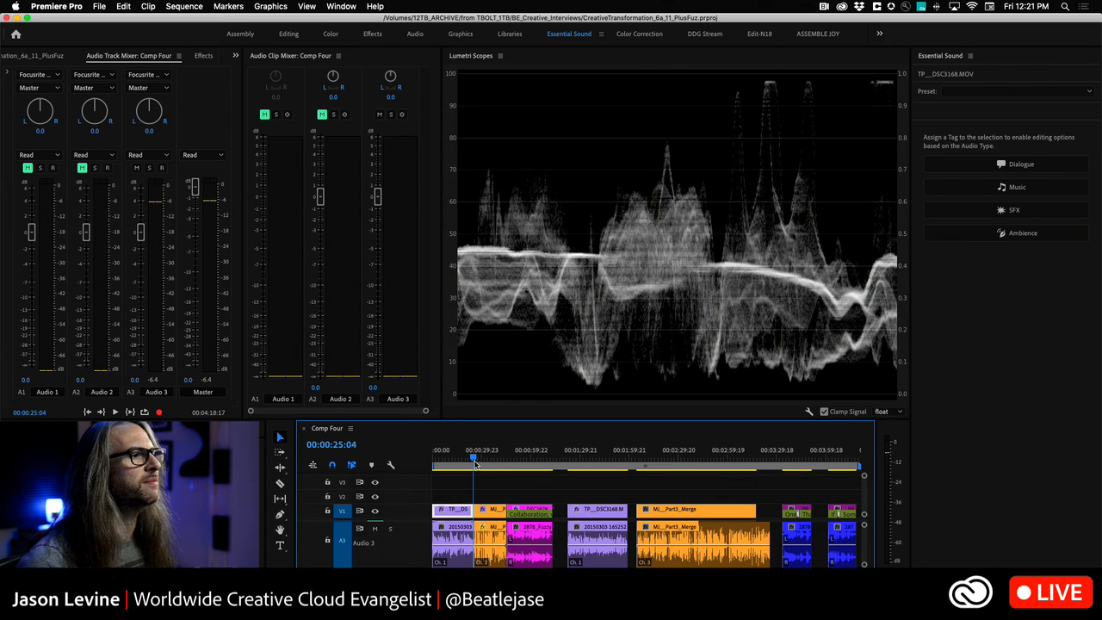
key("space")
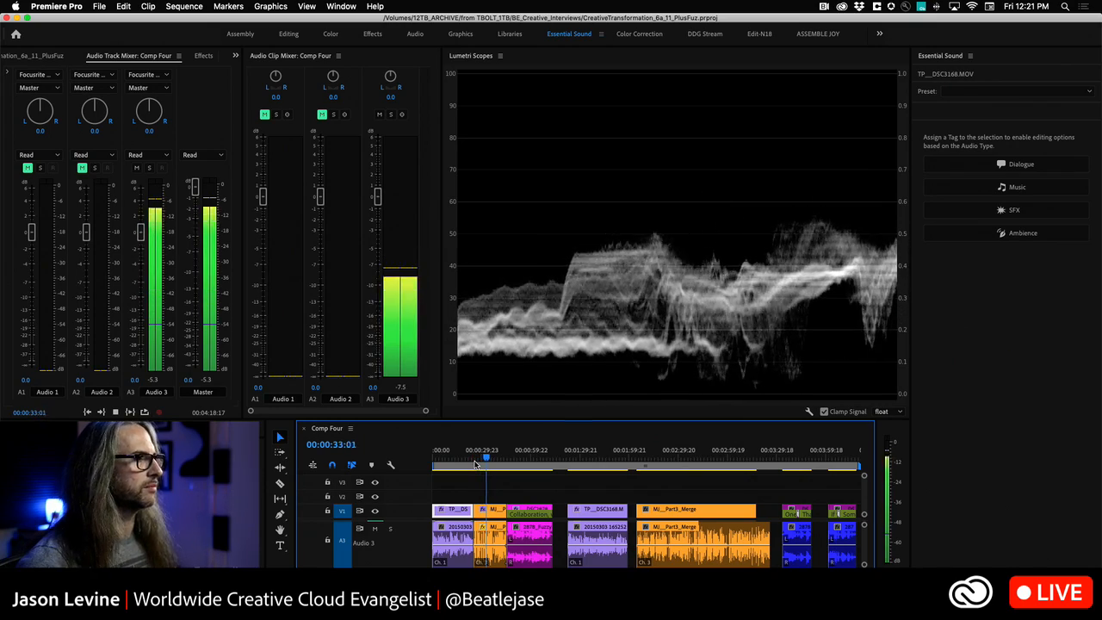
key("space")
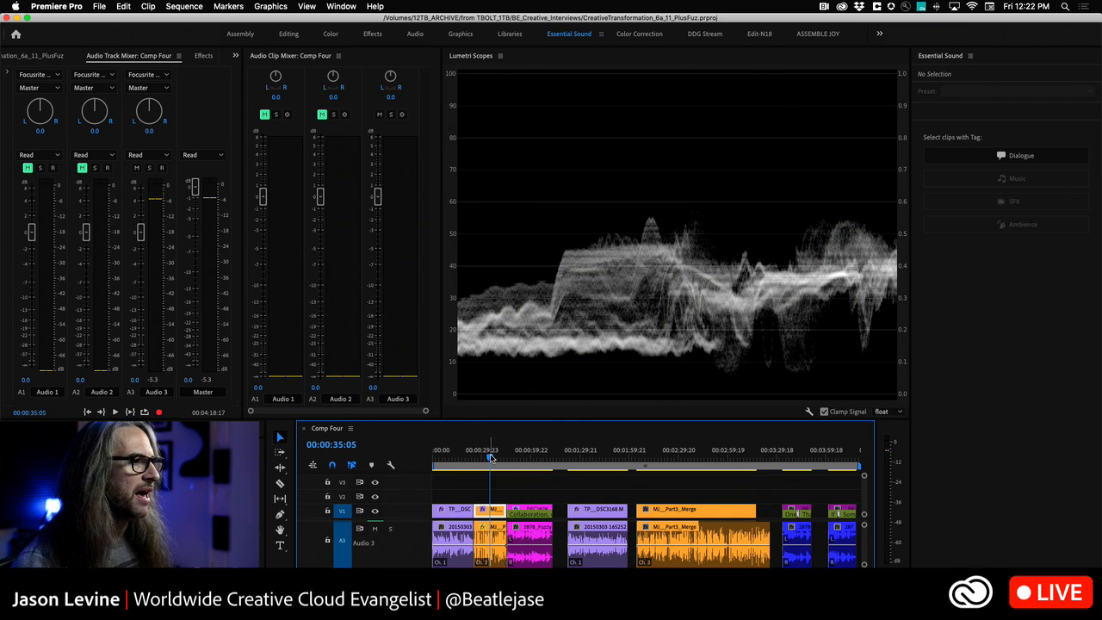
left_click(508, 463)
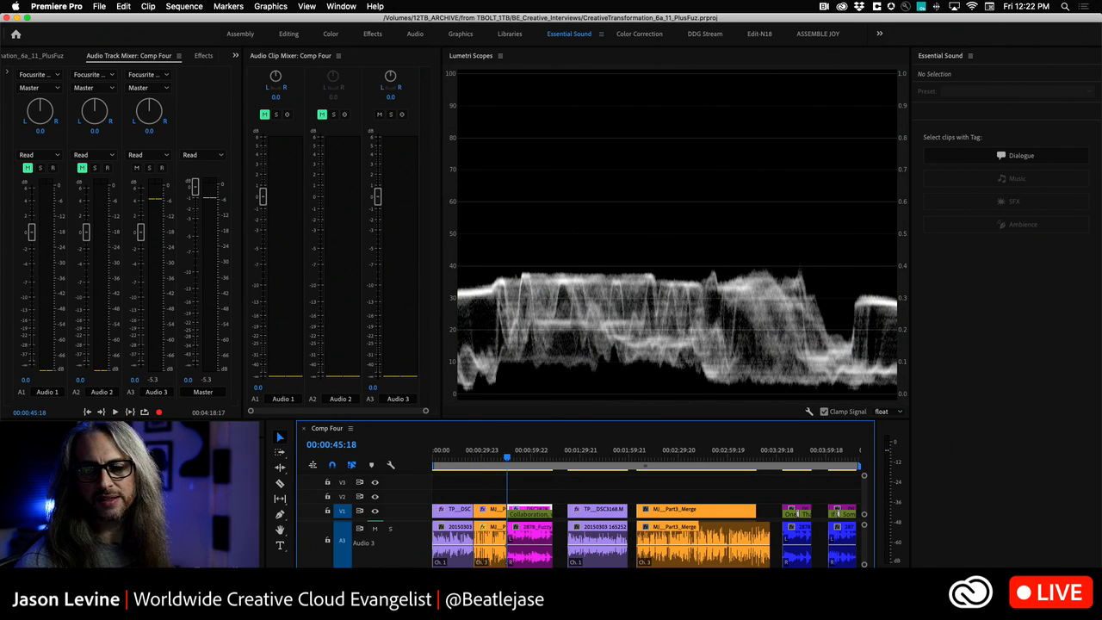
key("space")
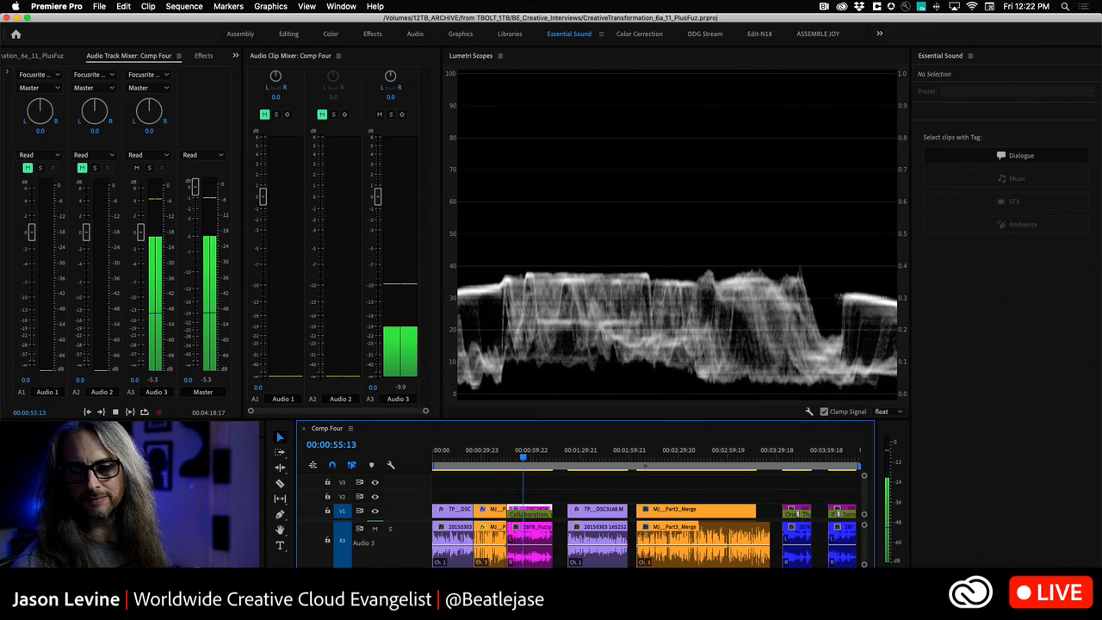
key("space")
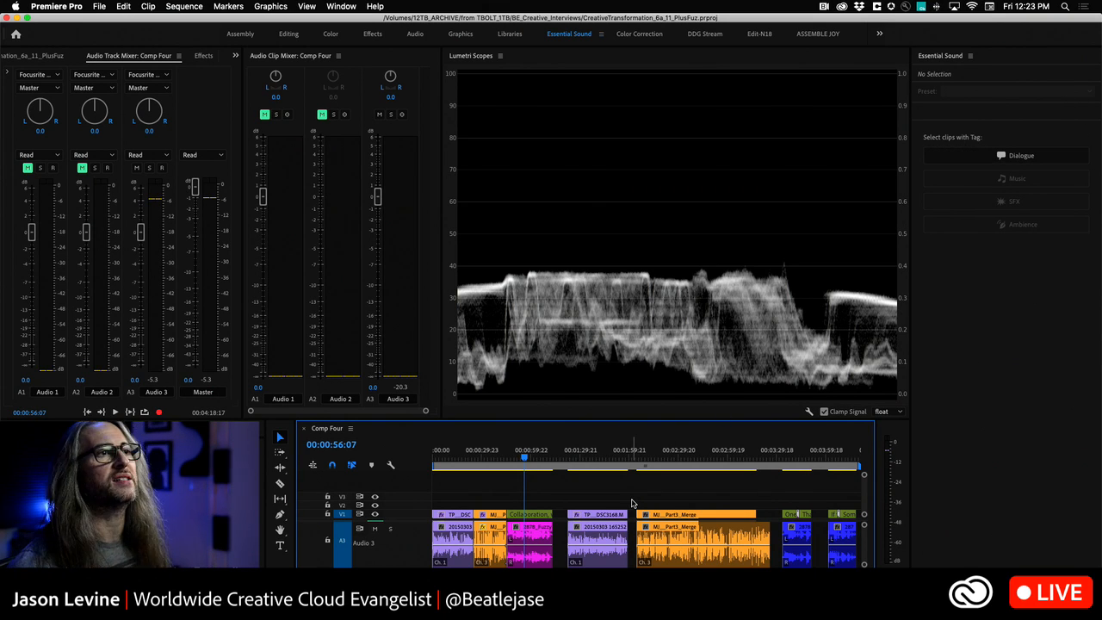
- Select all clips tagged Dialogue, collapse the Clarity settings and auto-match the clips' loudness
left_click(1061, 155)
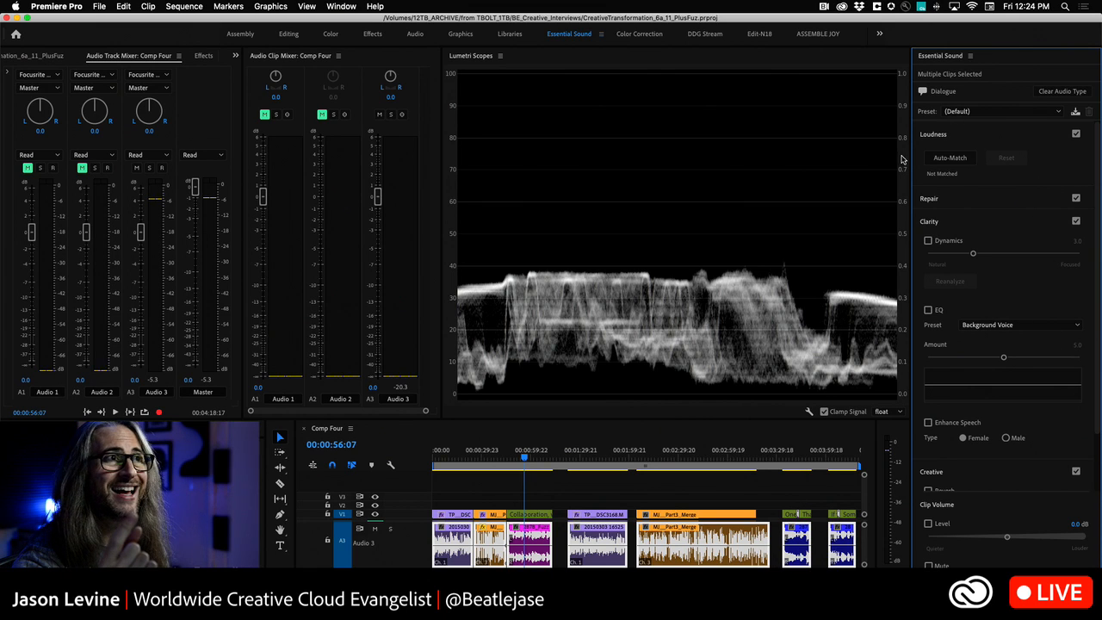
left_click(979, 138)
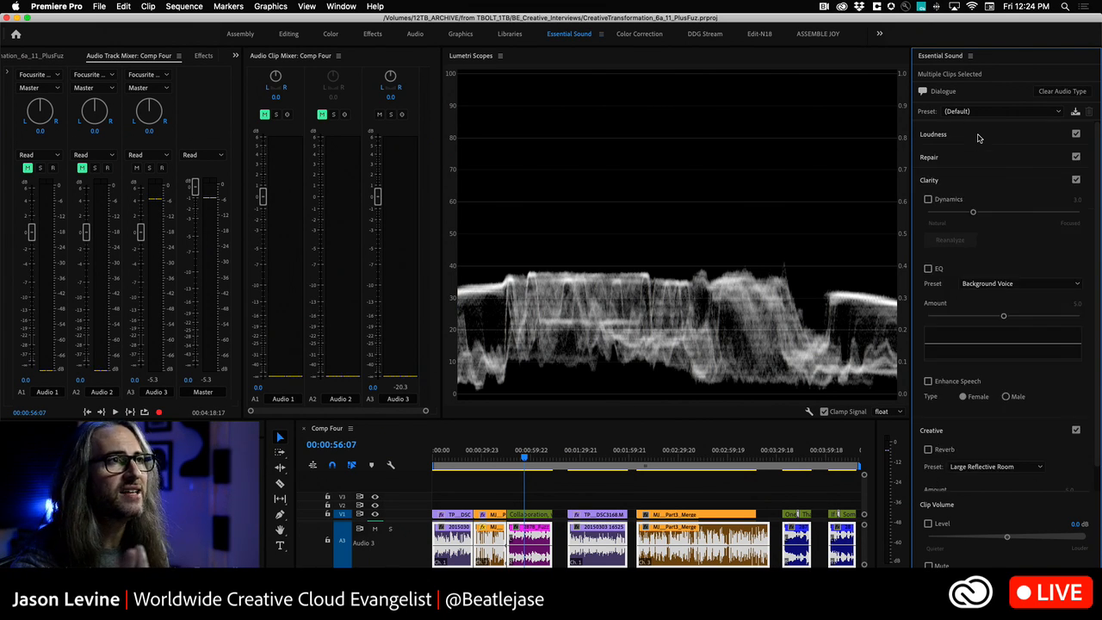
left_click(995, 182)
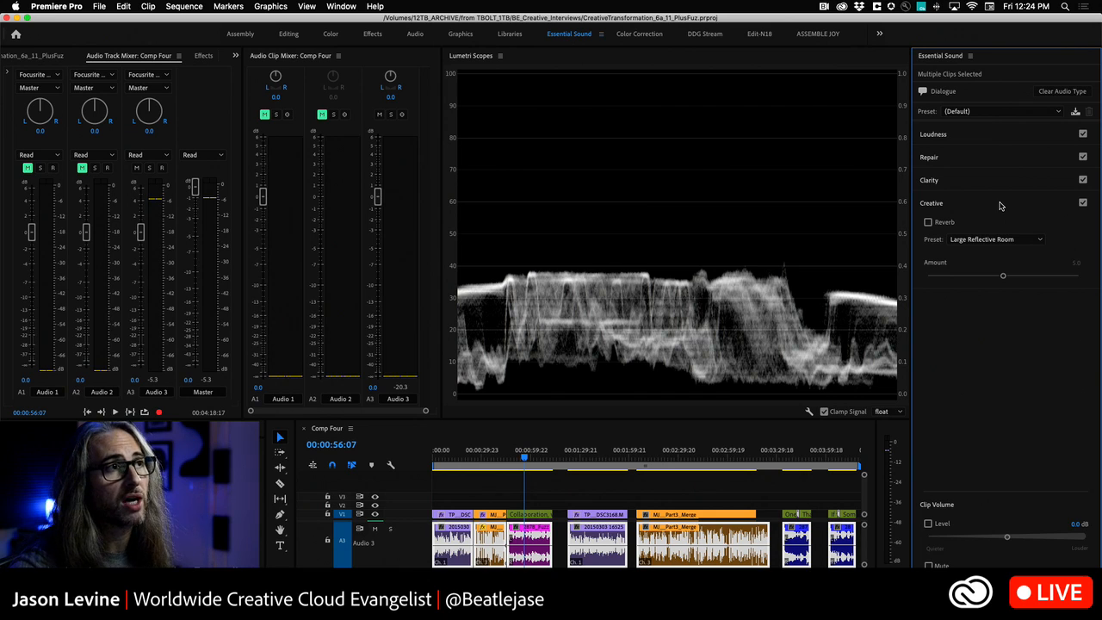
left_click(993, 135)
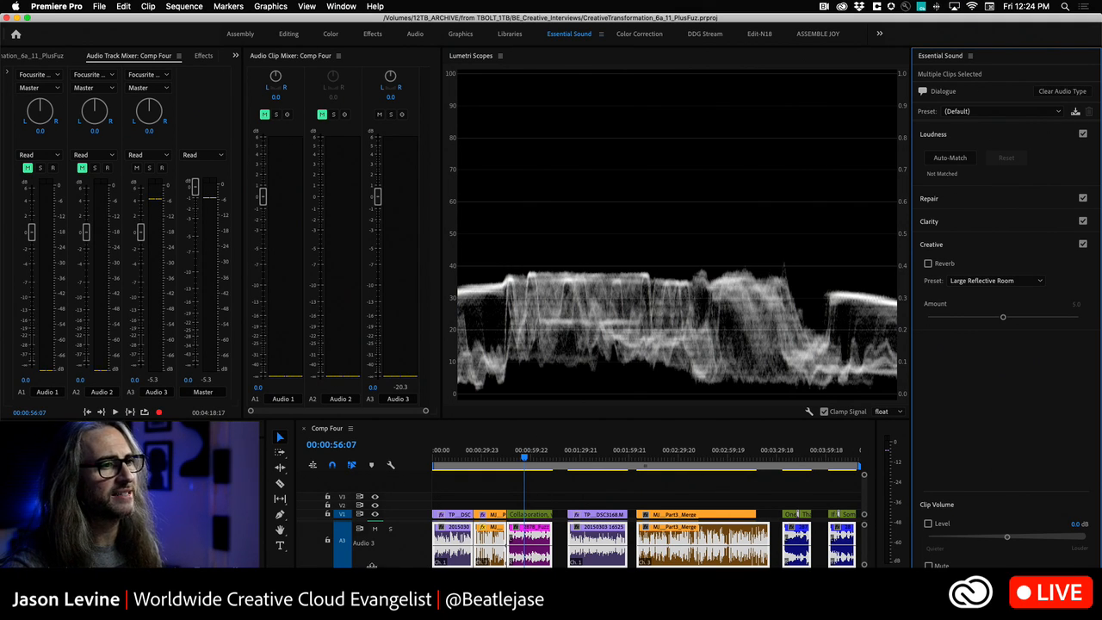
left_click(949, 159)
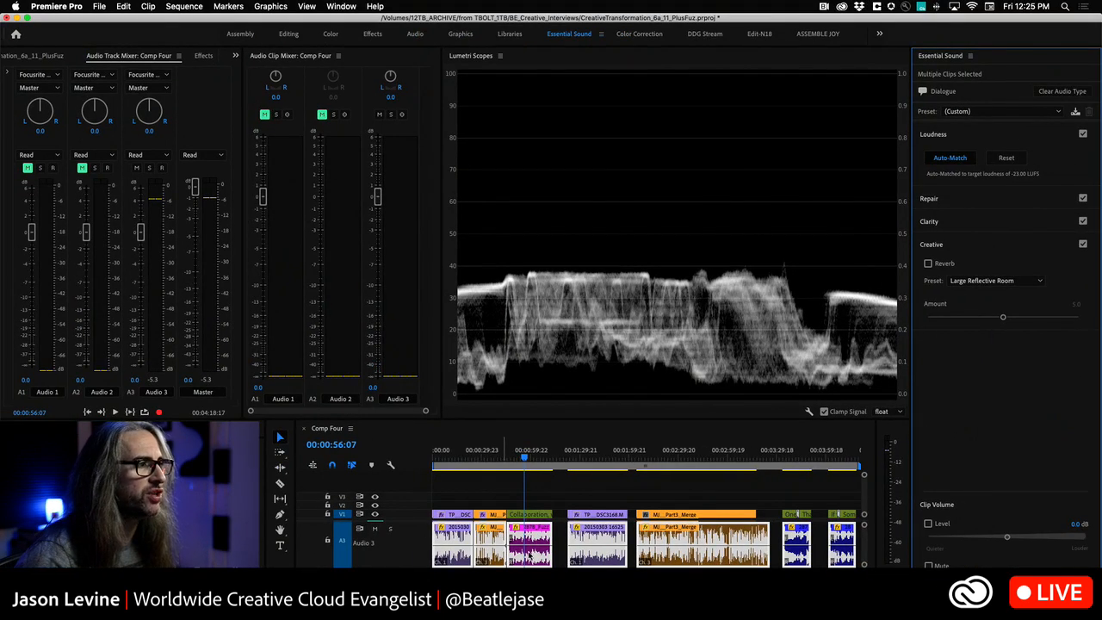
- Replay portions of the first three clips to check how evenly the auto-matched dialogue levels compare
left_click(442, 459)
key("space")
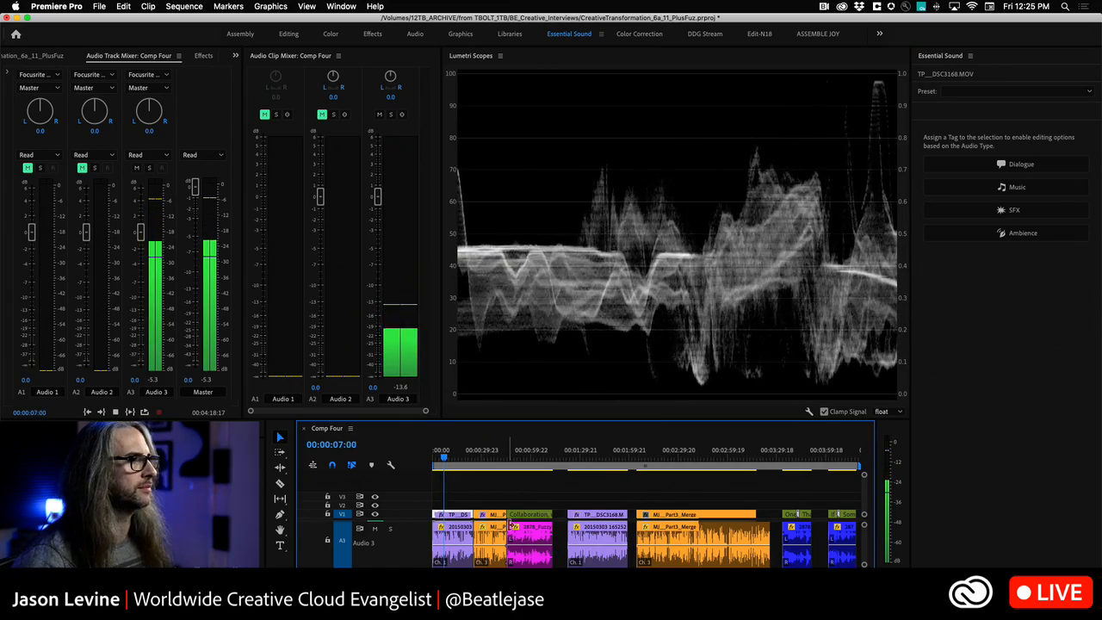
key("space")
left_click(494, 460)
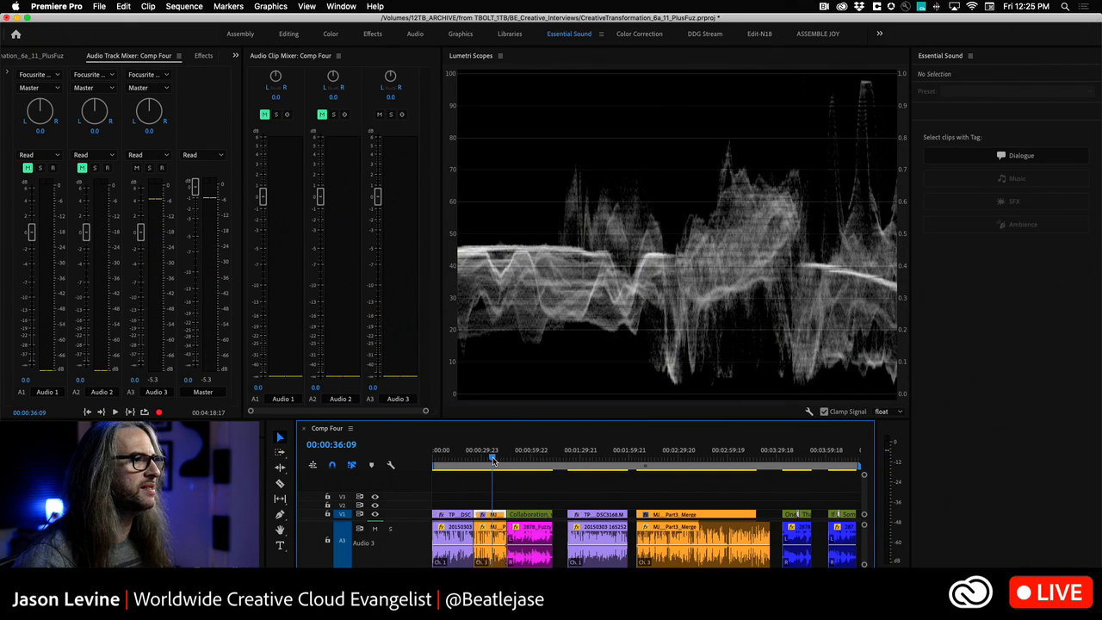
key("space")
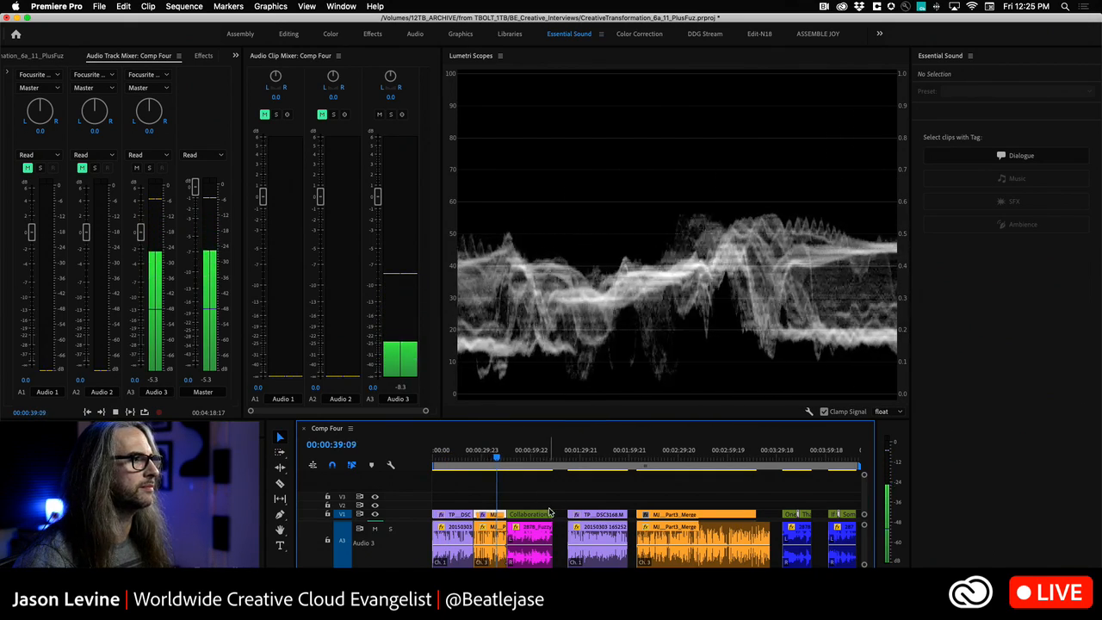
left_click(518, 461)
key("space")
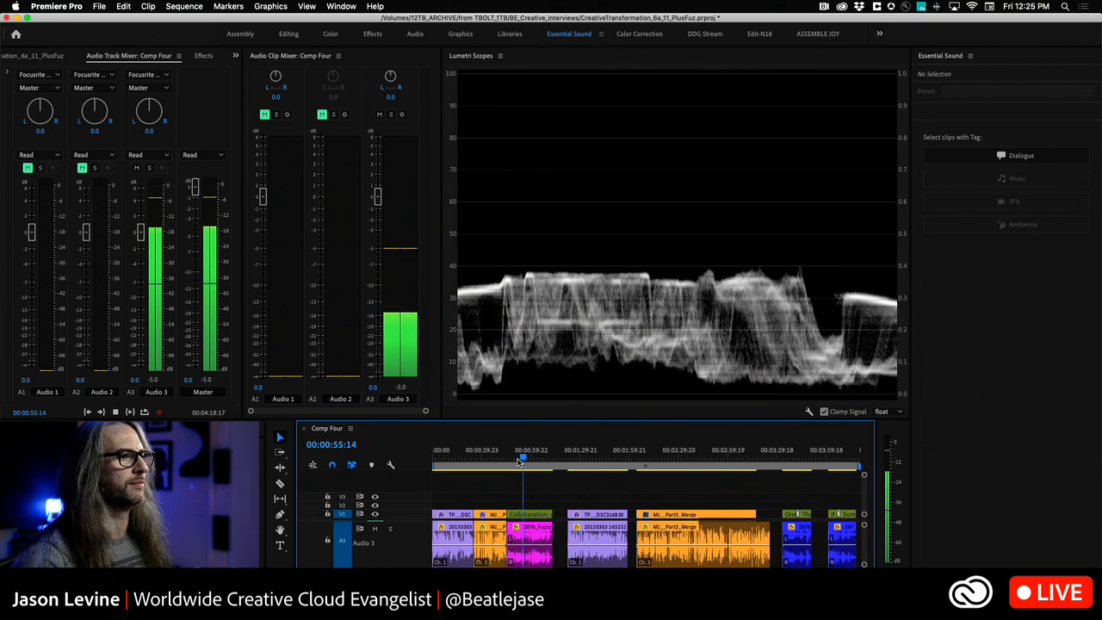
key("space")
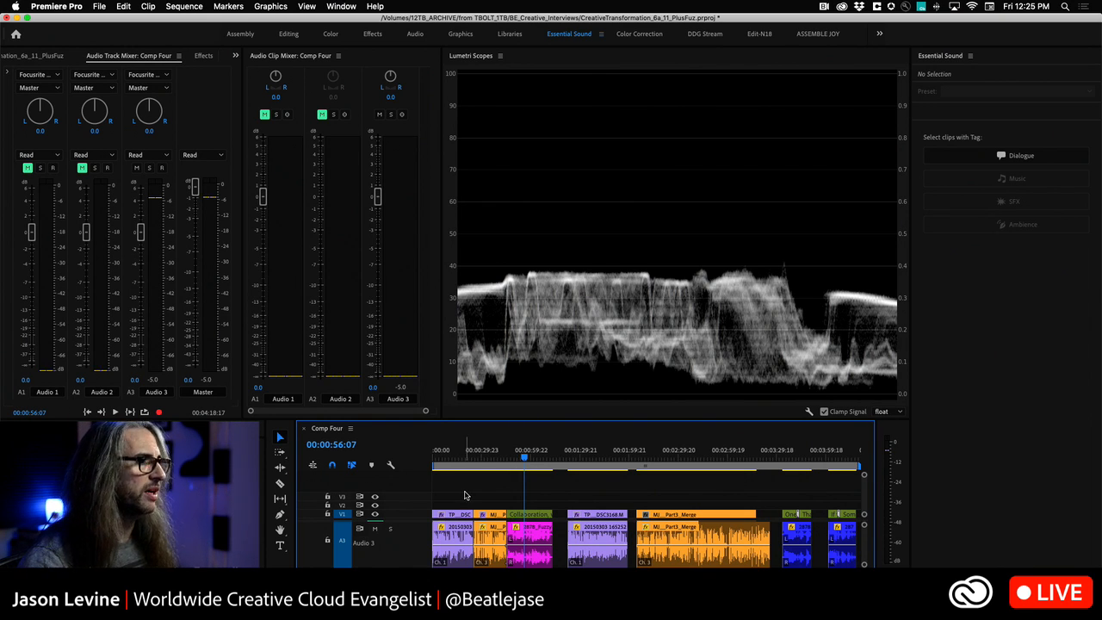
- Expand the Audio 1 and Audio 2 tracks and assign the Dialogue tag to all their clips
scroll(534, 543, "down", 1)
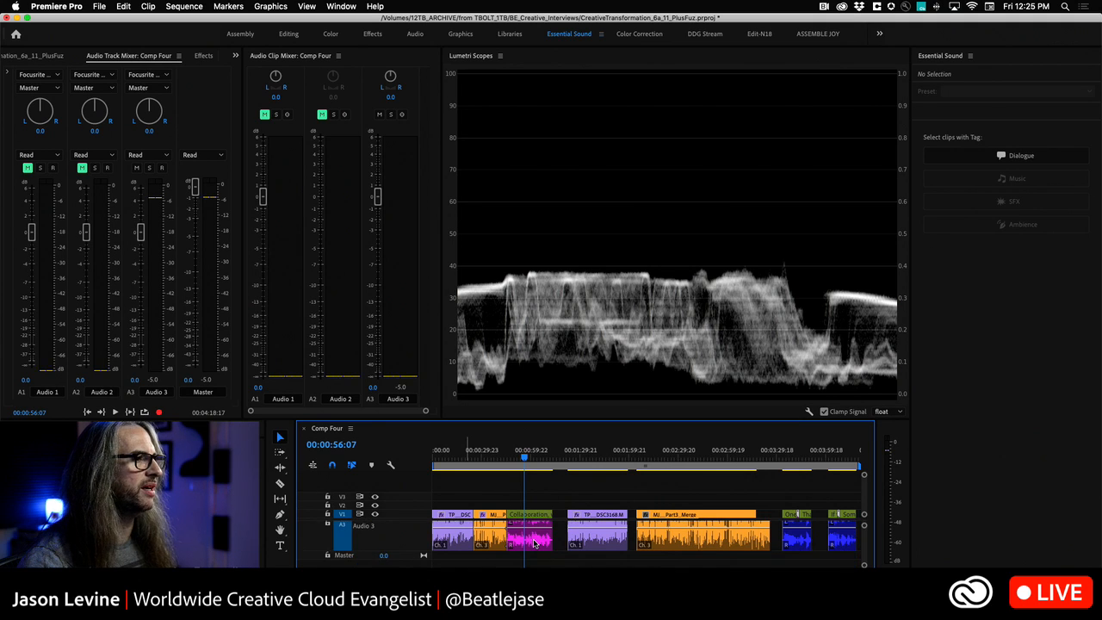
scroll(534, 542, "up", 2)
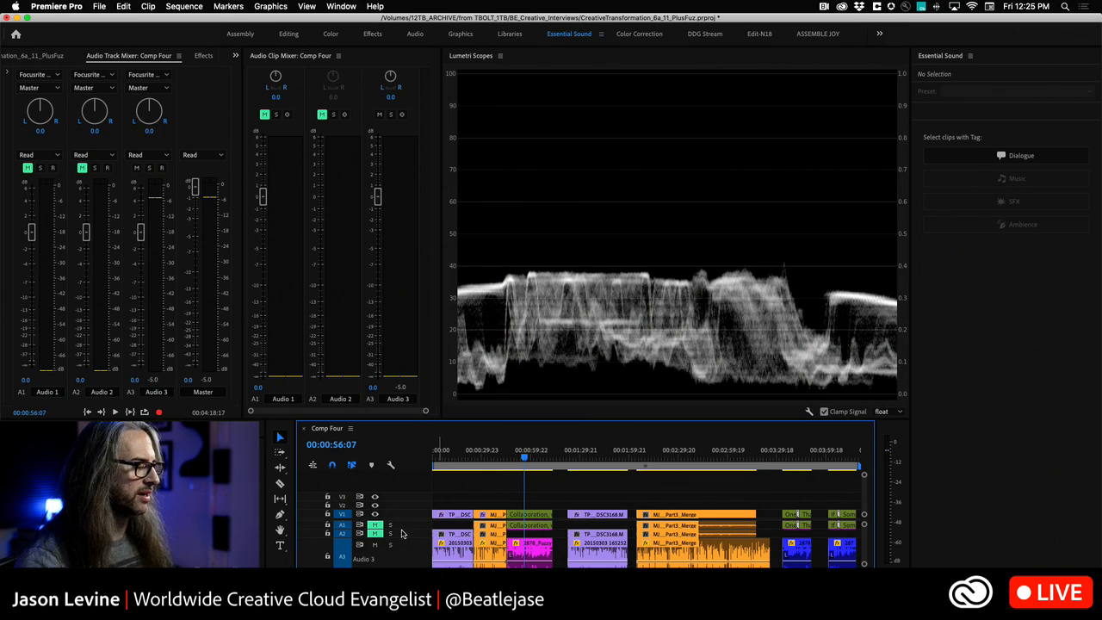
double_click(405, 534)
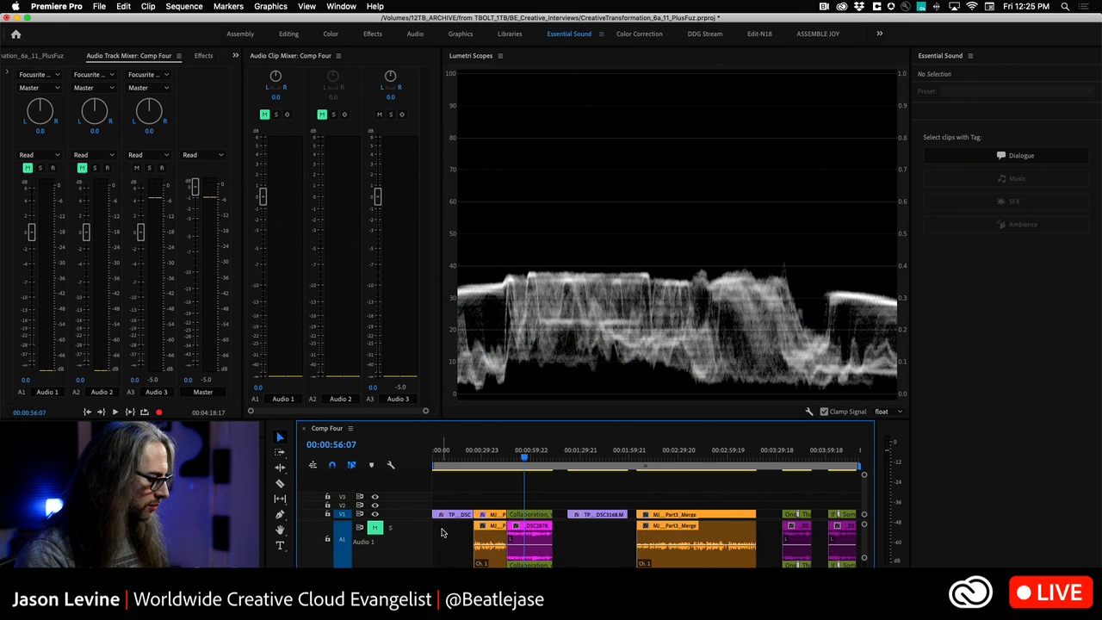
key("grave")
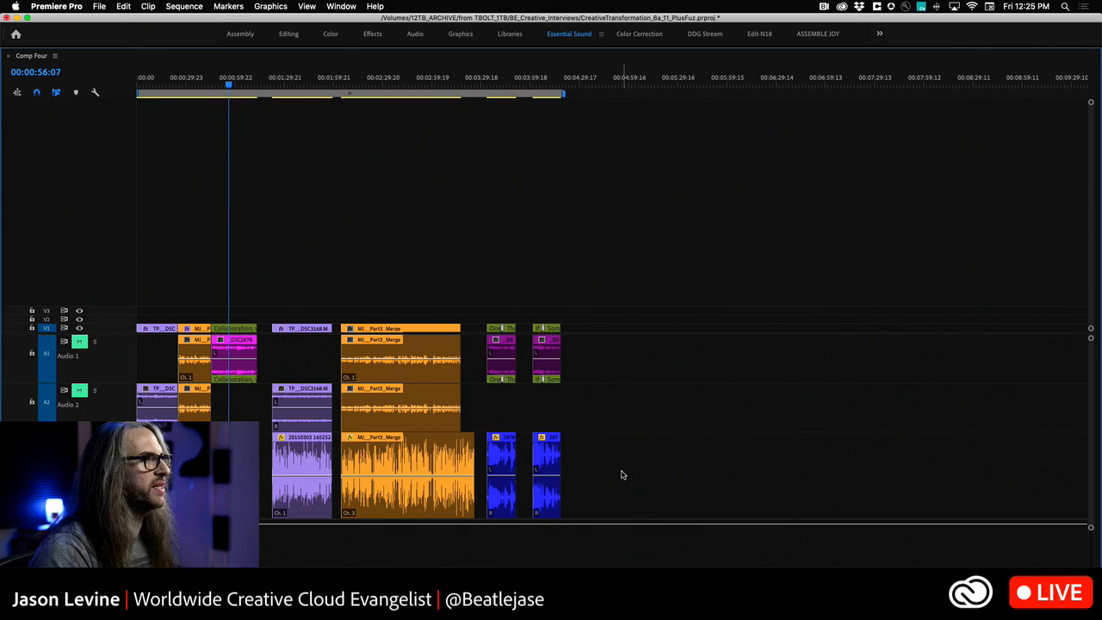
left_click_drag(602, 354, 155, 417)
key("grave")
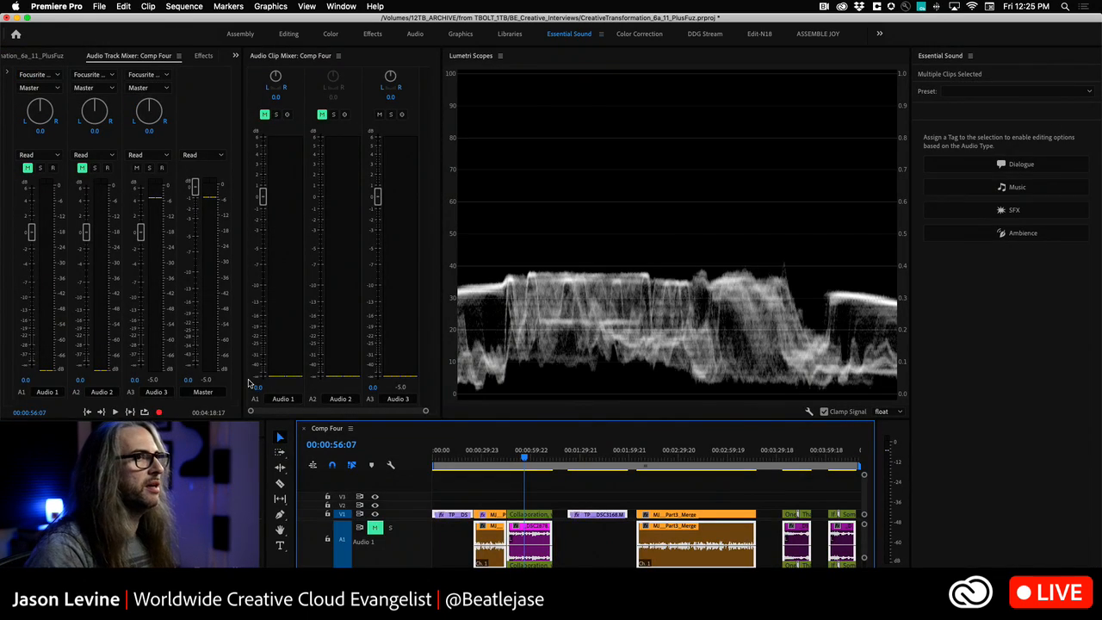
left_click(1050, 166)
scroll(508, 540, "down", 2)
scroll(508, 540, "up", 2)
- Reselect every Dialogue clip across the three audio tracks and auto-match their loudness
left_click(566, 492)
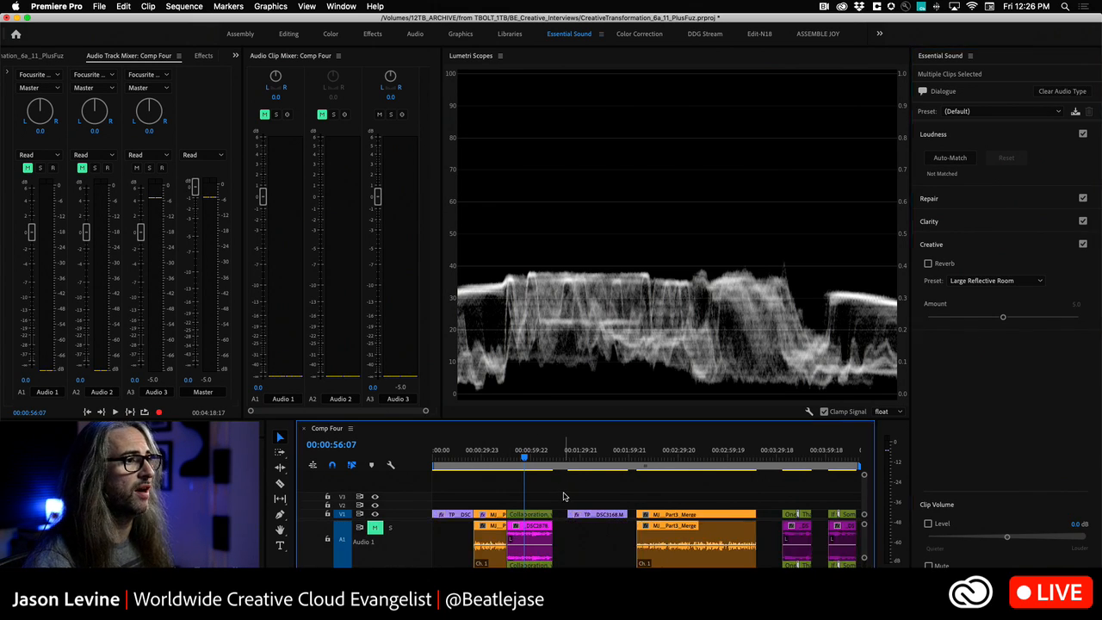
left_click(1021, 156)
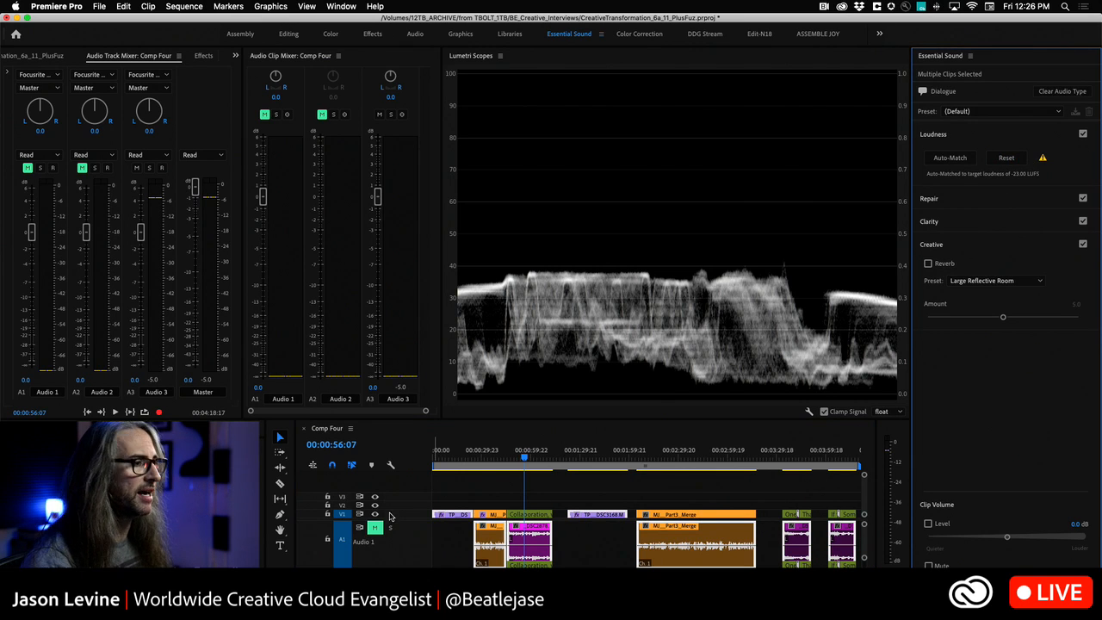
key("grave")
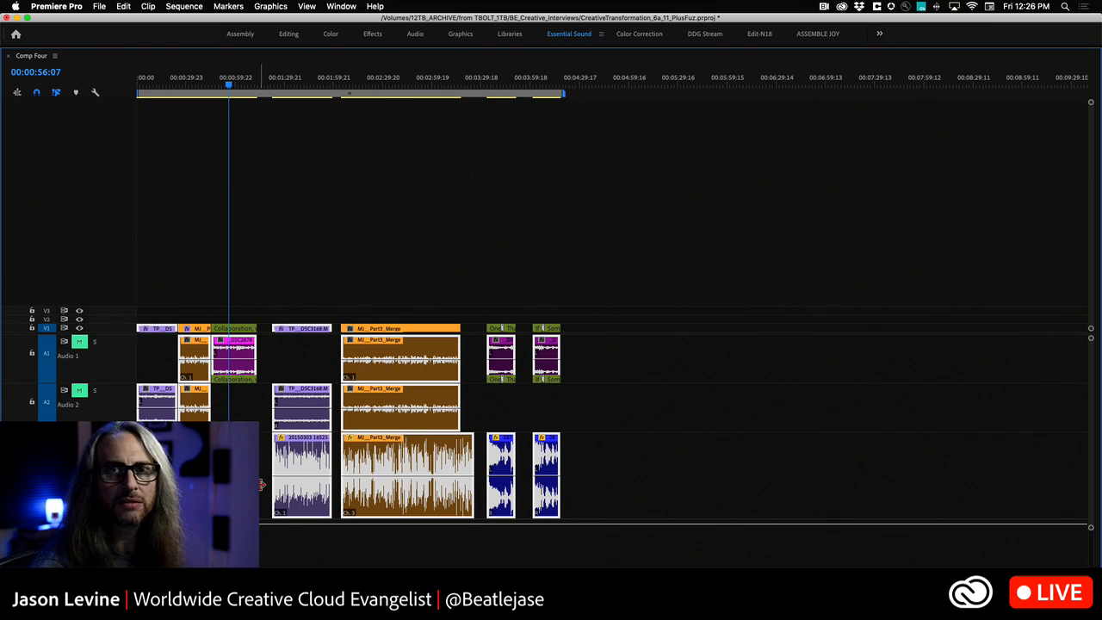
key("grave")
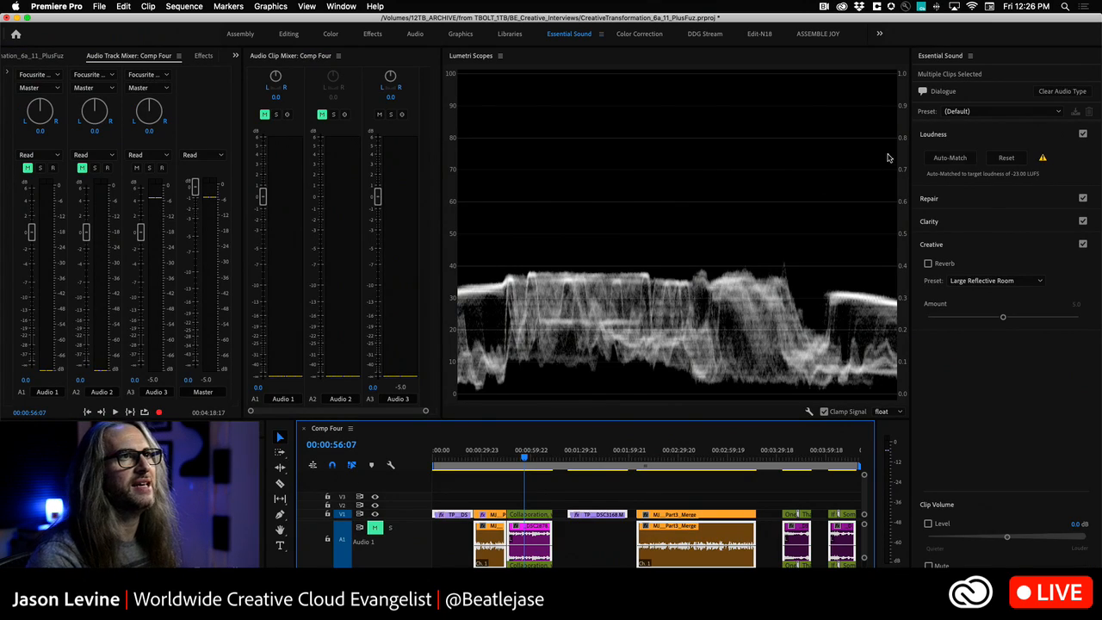
left_click(1006, 159)
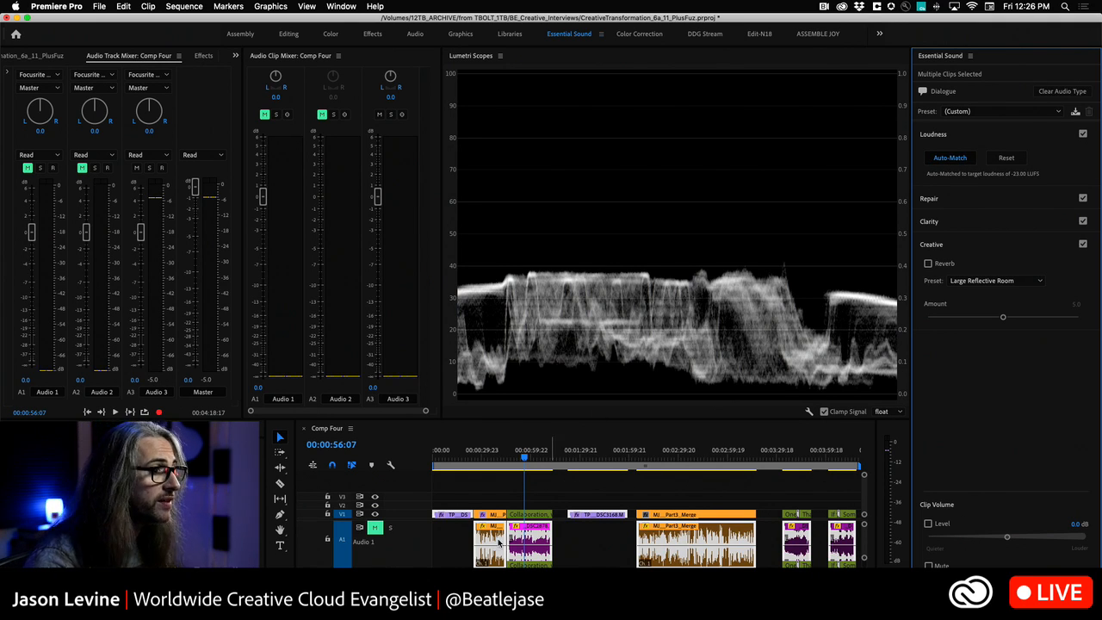
- Unmute Audio 1, mute Audio 3, and listen to the third and second clips with everything deselected
key("grave")
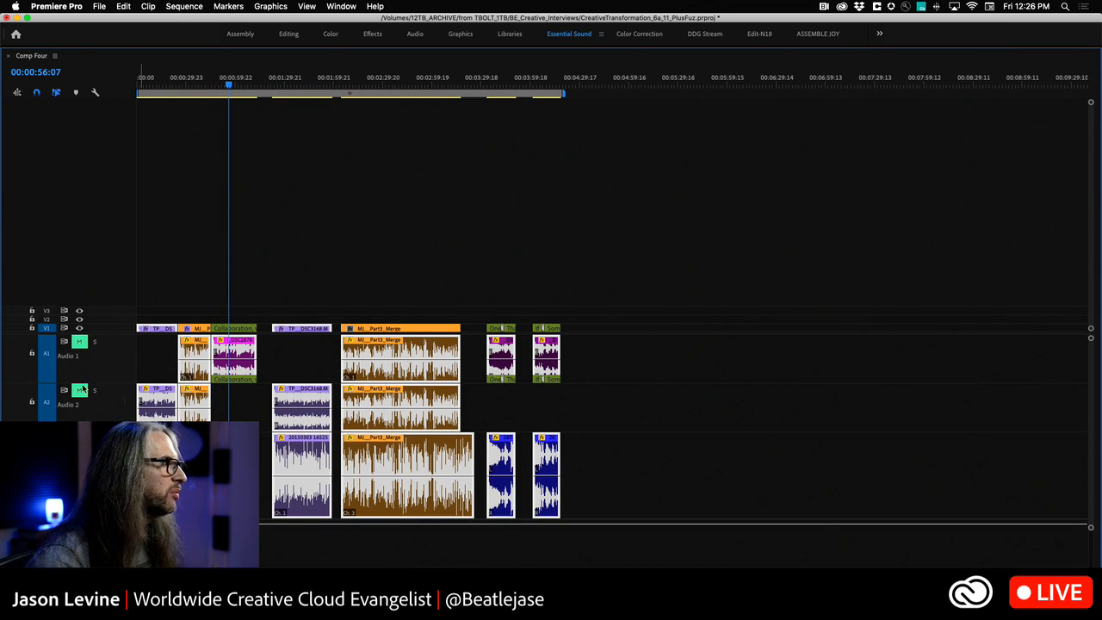
left_click(79, 343)
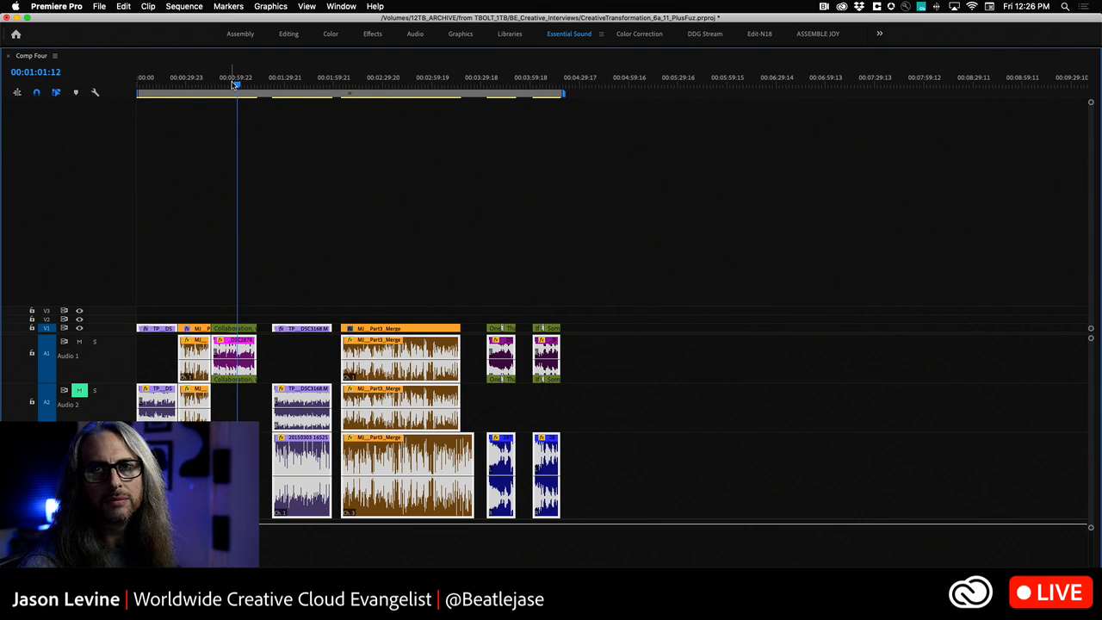
key("super+shift+a")
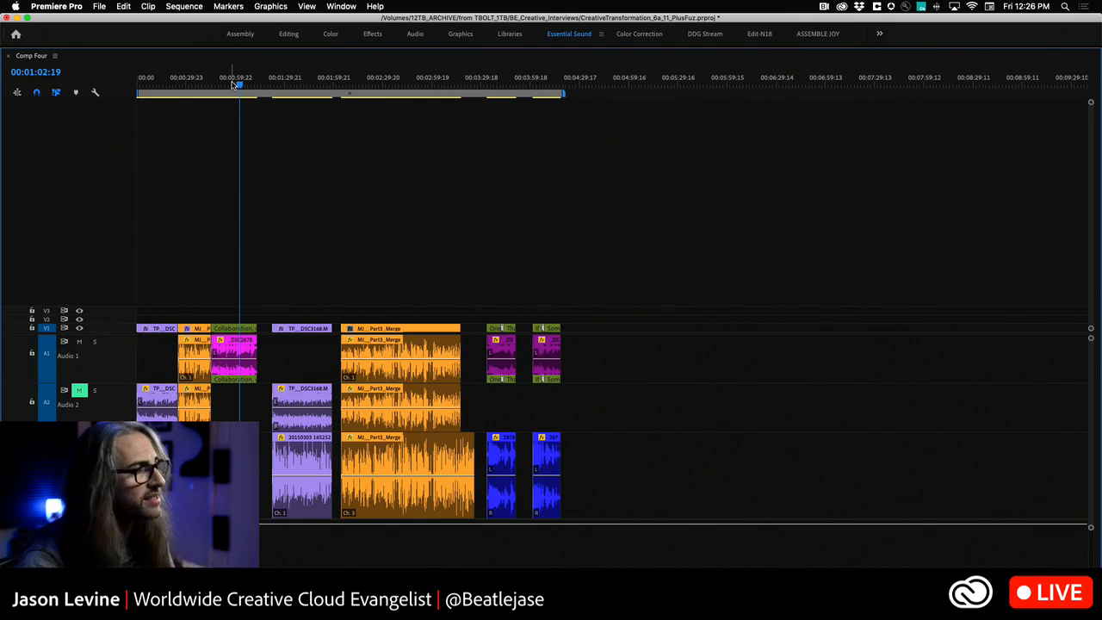
left_click(188, 85)
left_click_drag(189, 89, 194, 91)
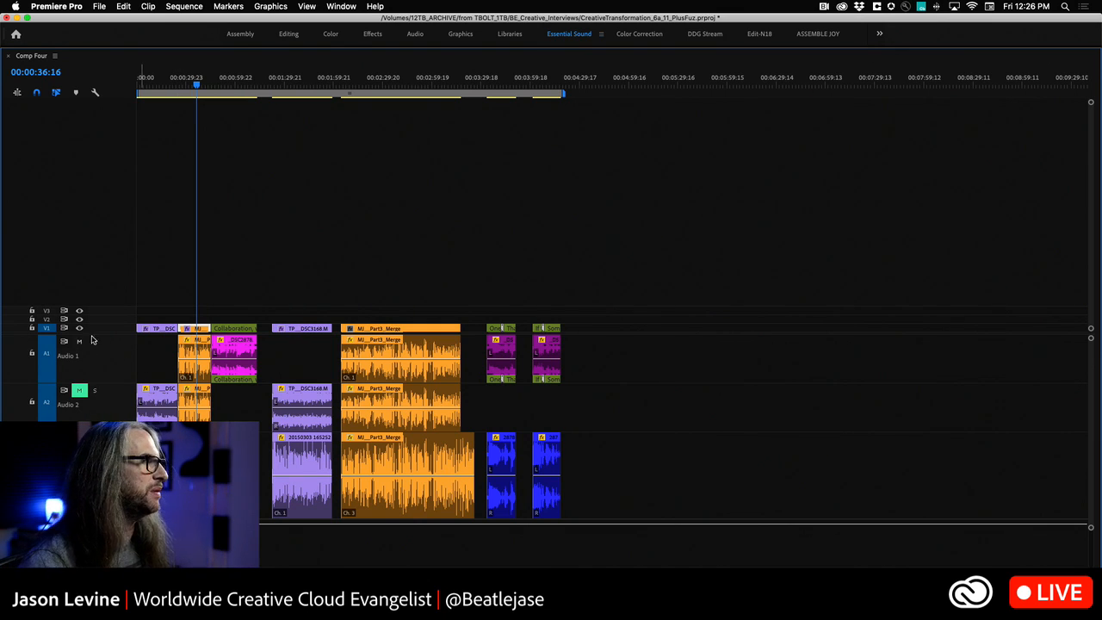
- Restore the full workspace layout and select all Dialogue-tagged clips in the sequence
key("grave")
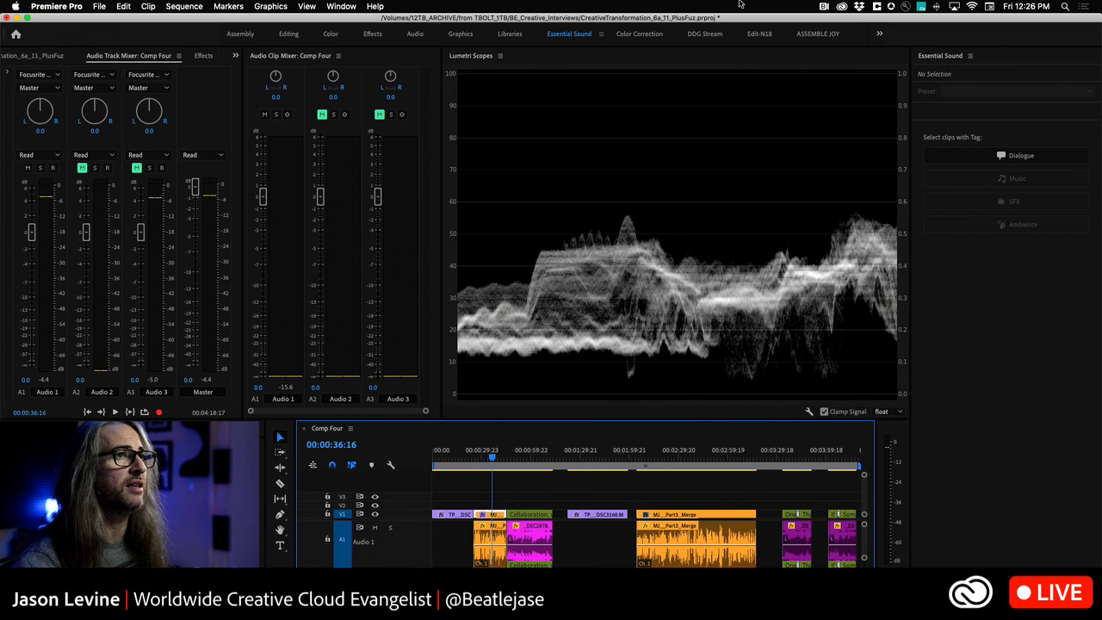
left_click(979, 157)
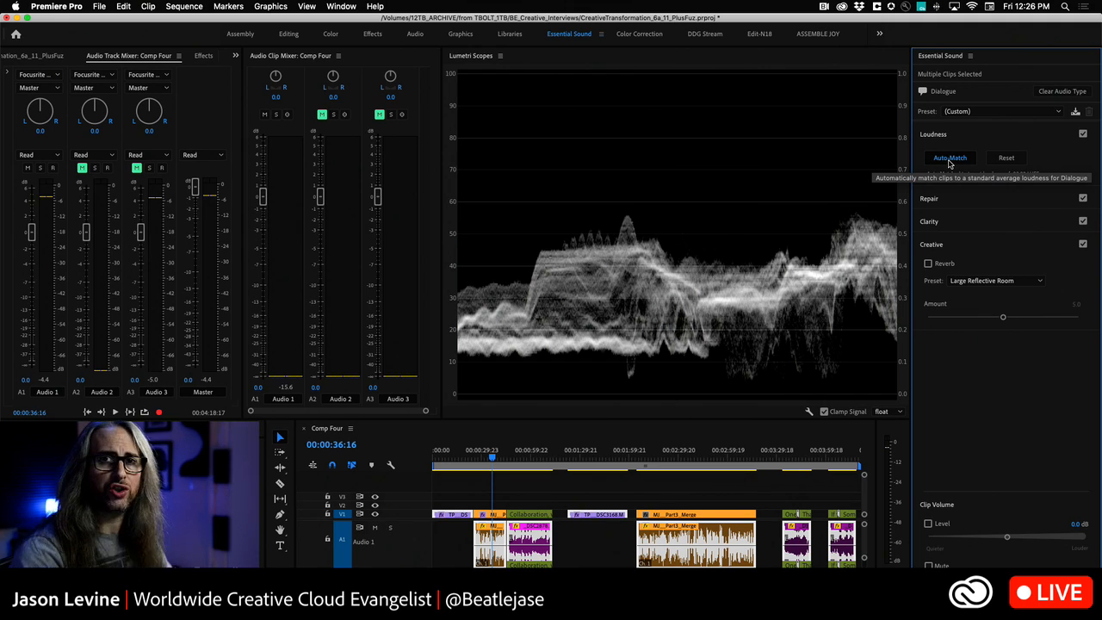
- Auto-match the loudness of all selected Dialogue clips in the sequence
left_click(951, 160)
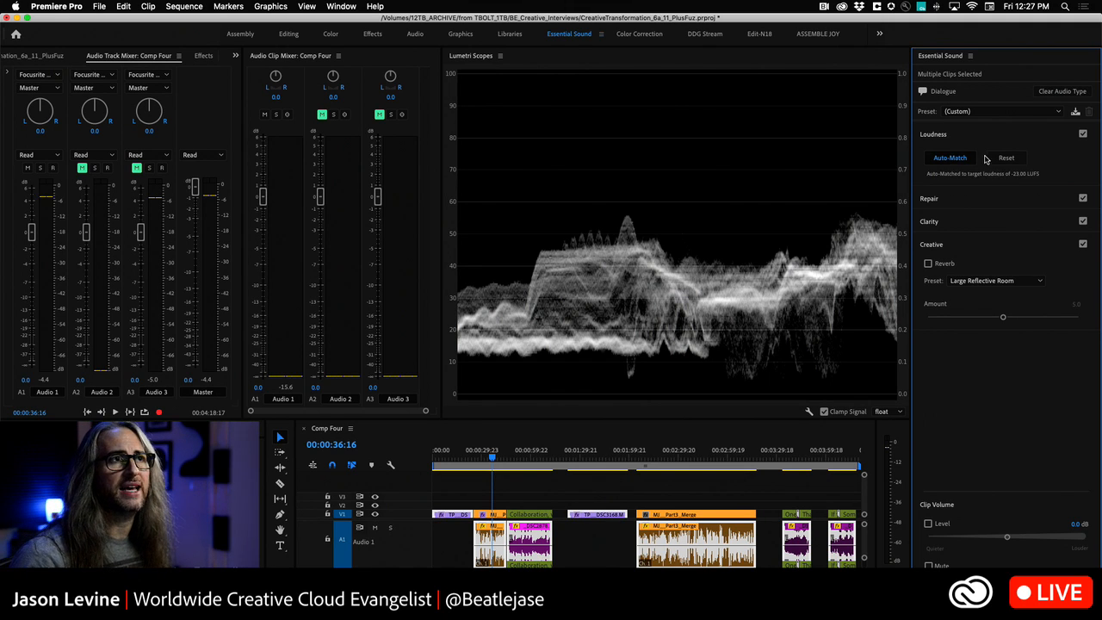
left_click(971, 56)
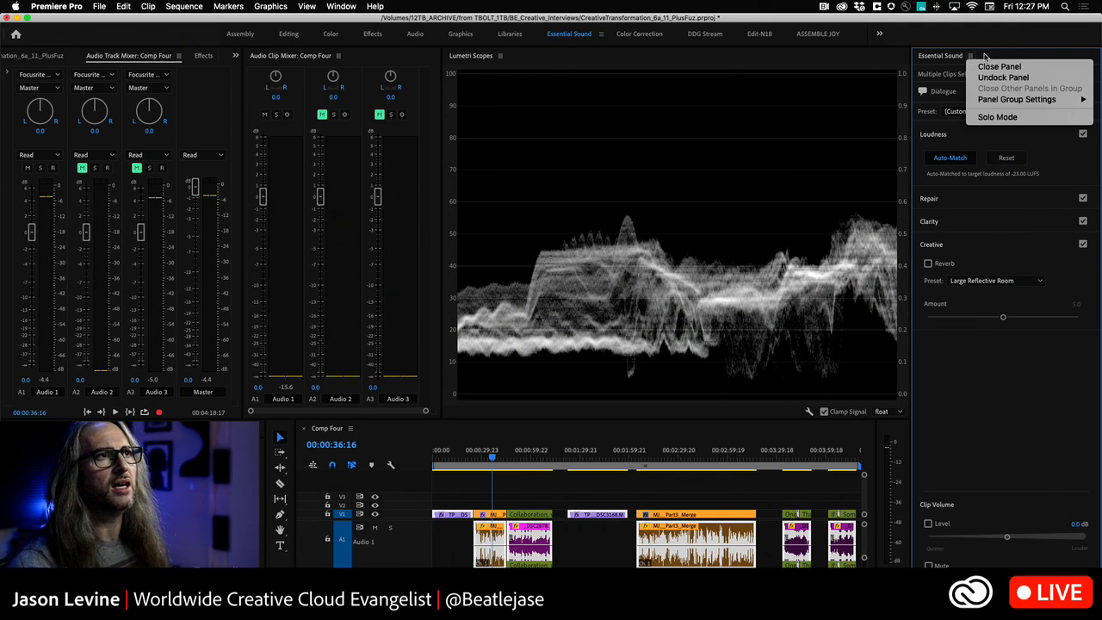
left_click(989, 57)
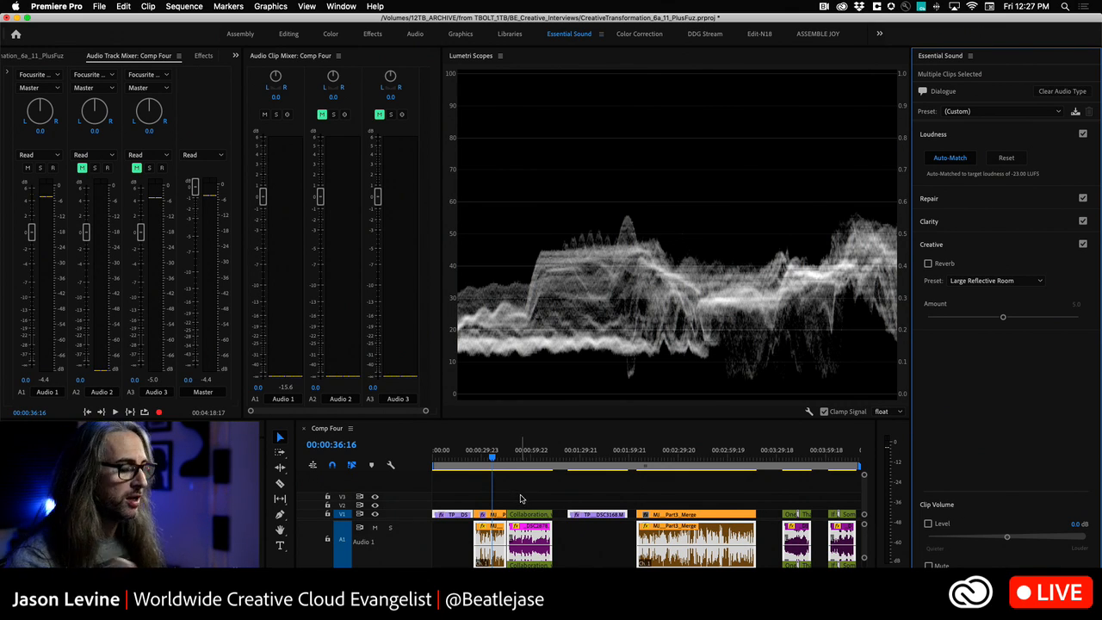
- Revert the project to its New/Open state in the history
key("backslash")
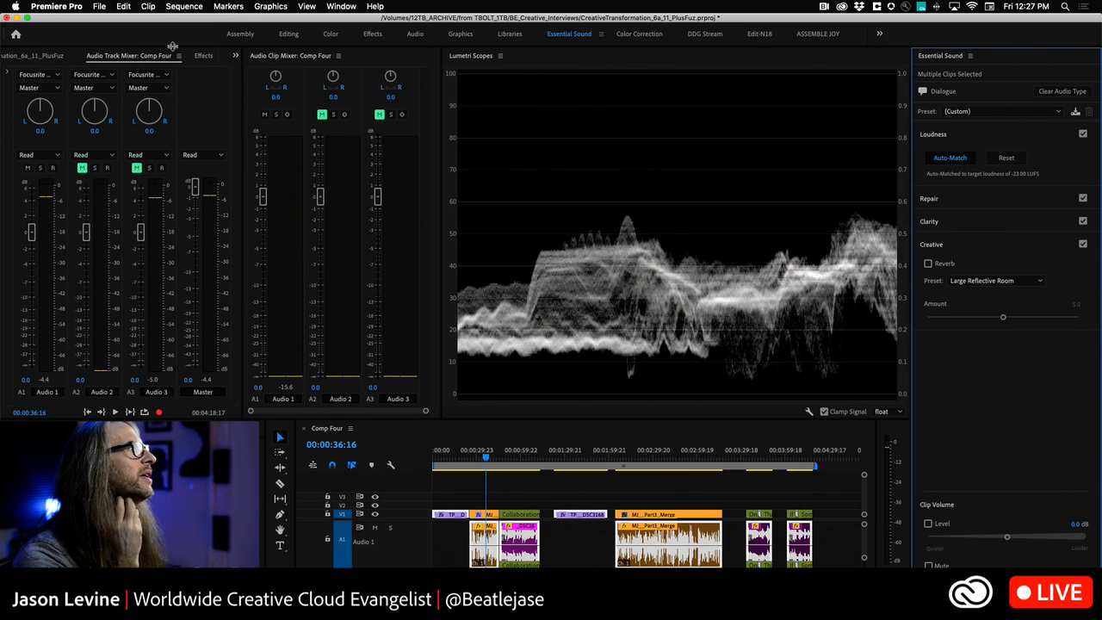
left_click(235, 55)
left_click(341, 6)
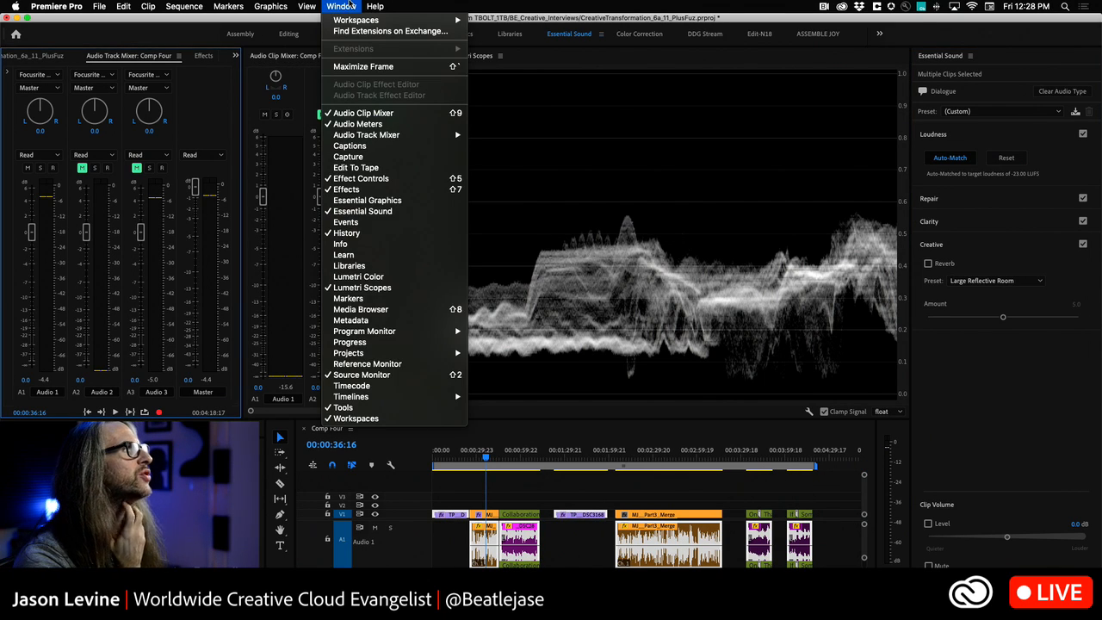
left_click(169, 158)
left_click_drag(129, 56, 129, 219)
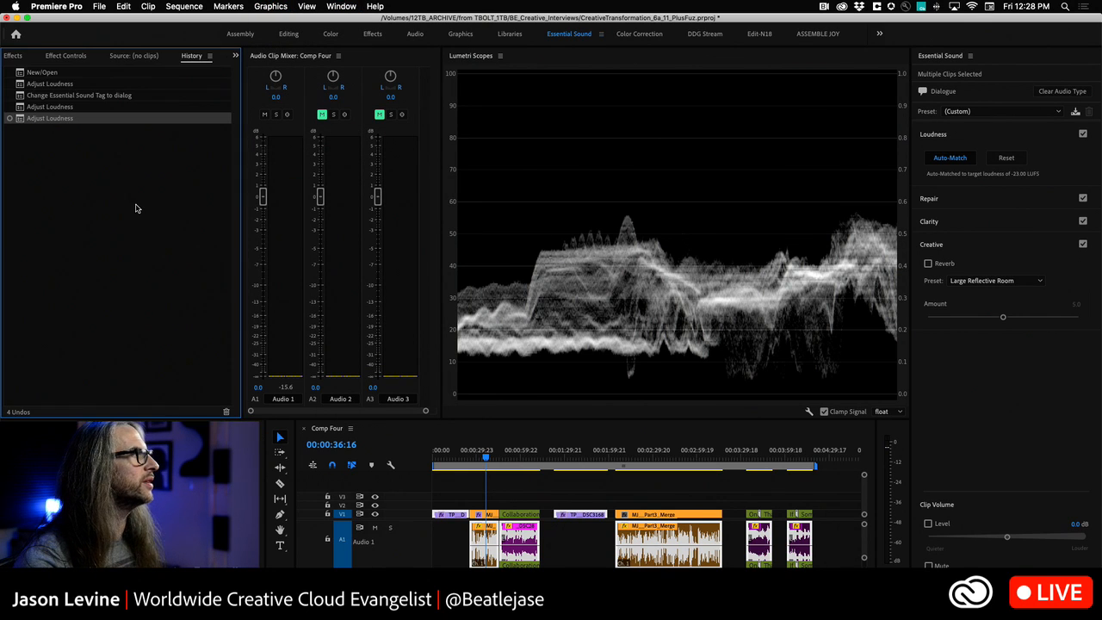
left_click(45, 72)
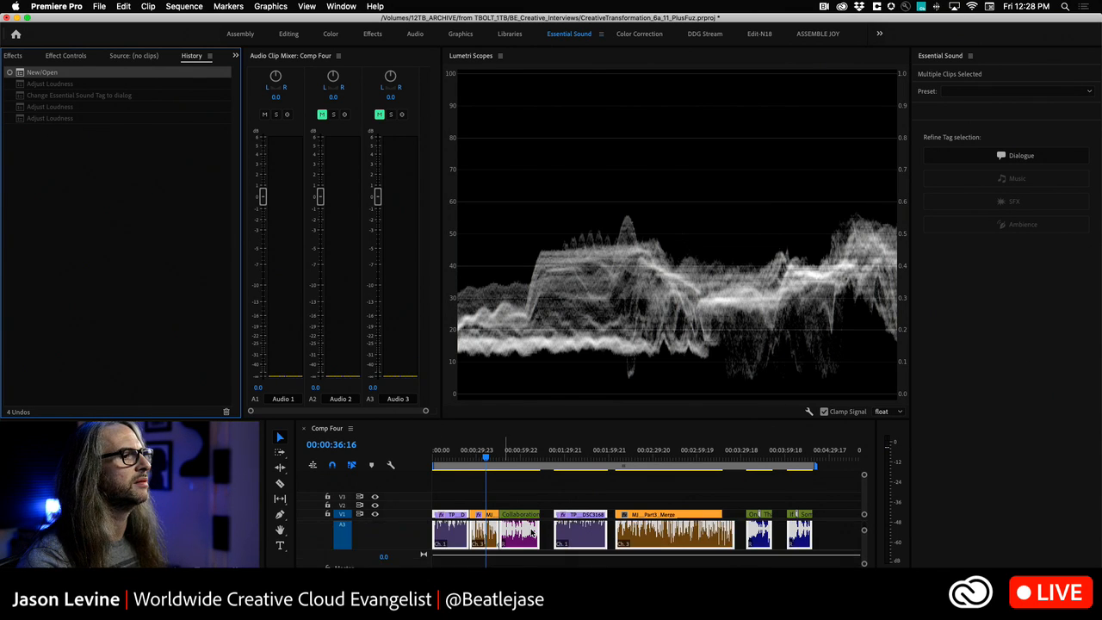
scroll(531, 533, "down", 5)
scroll(532, 534, "up", 3)
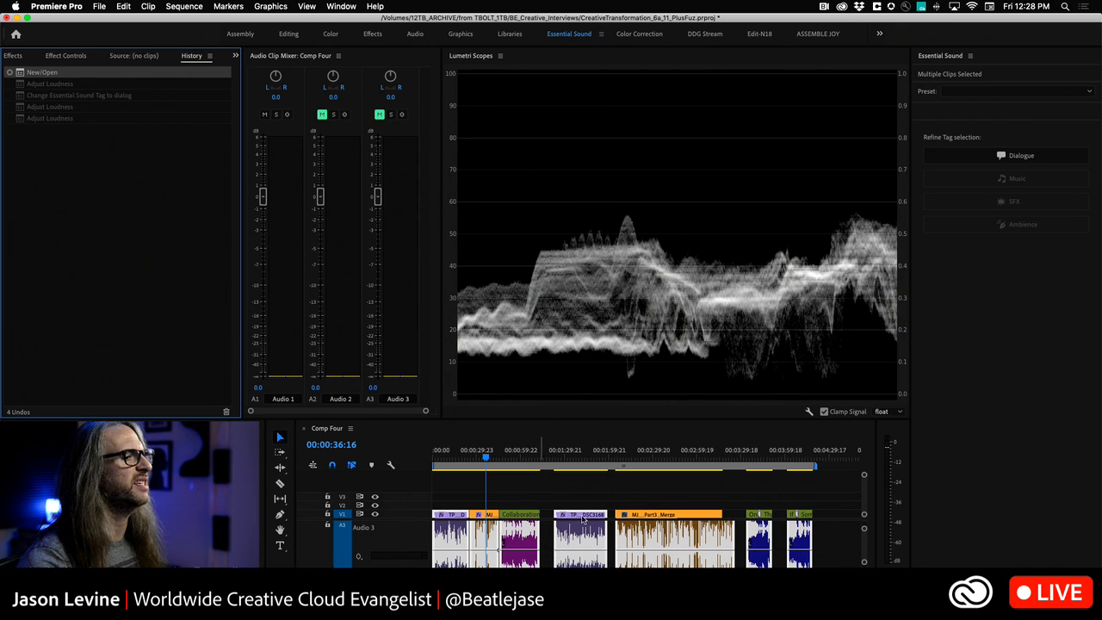
- Deselect all clips and send the entire Comp Four sequence to Adobe Audition, with video through Dynamic Link
left_click(590, 485)
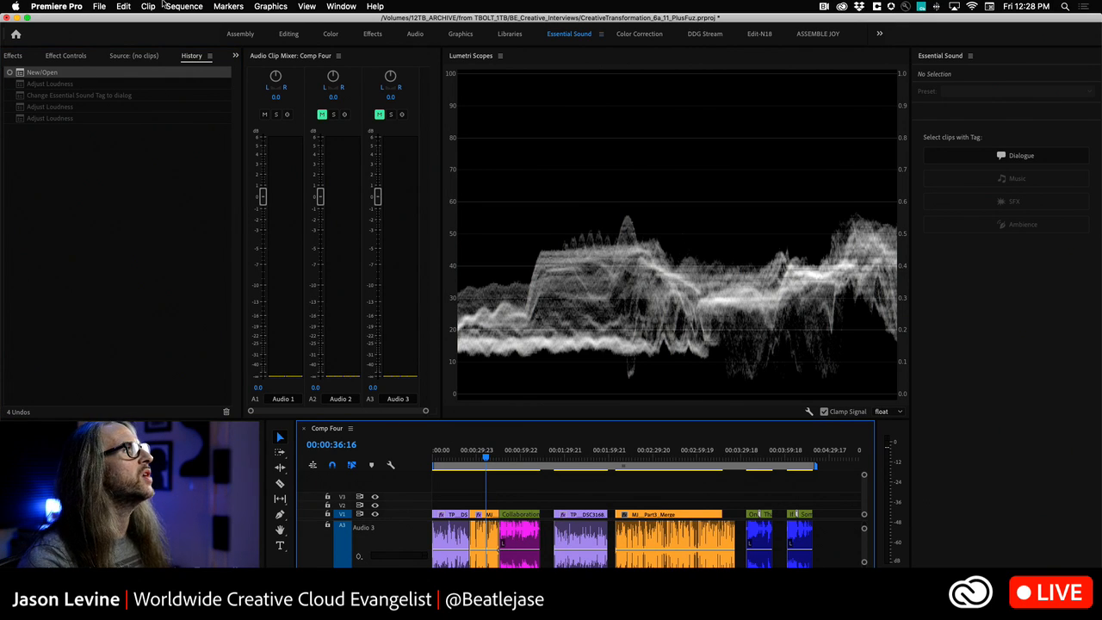
left_click(123, 6)
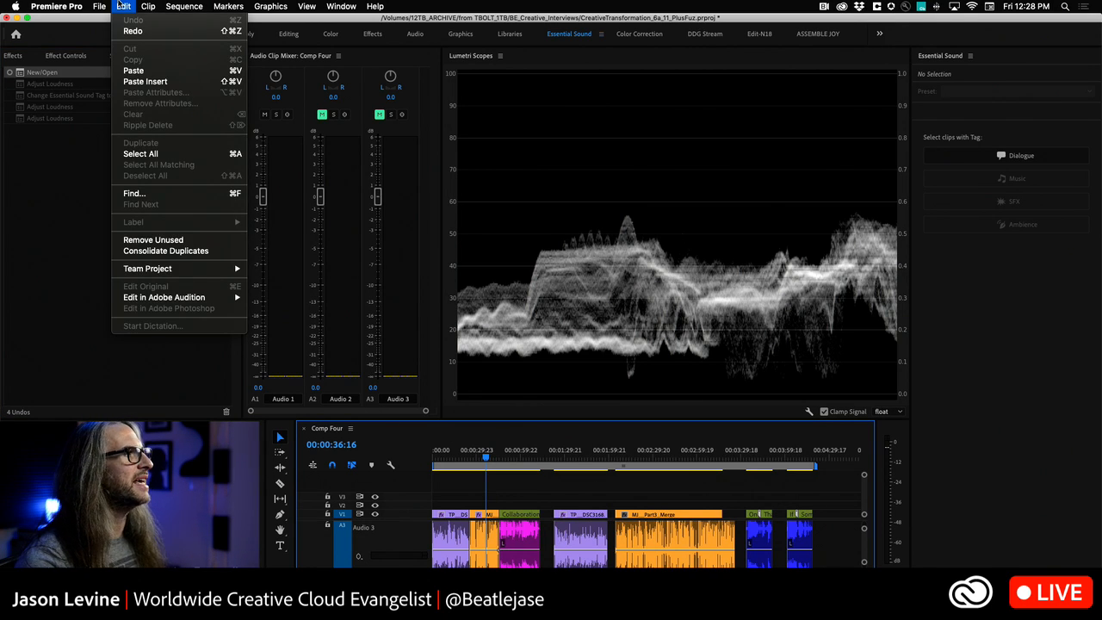
mouse_move(184, 298)
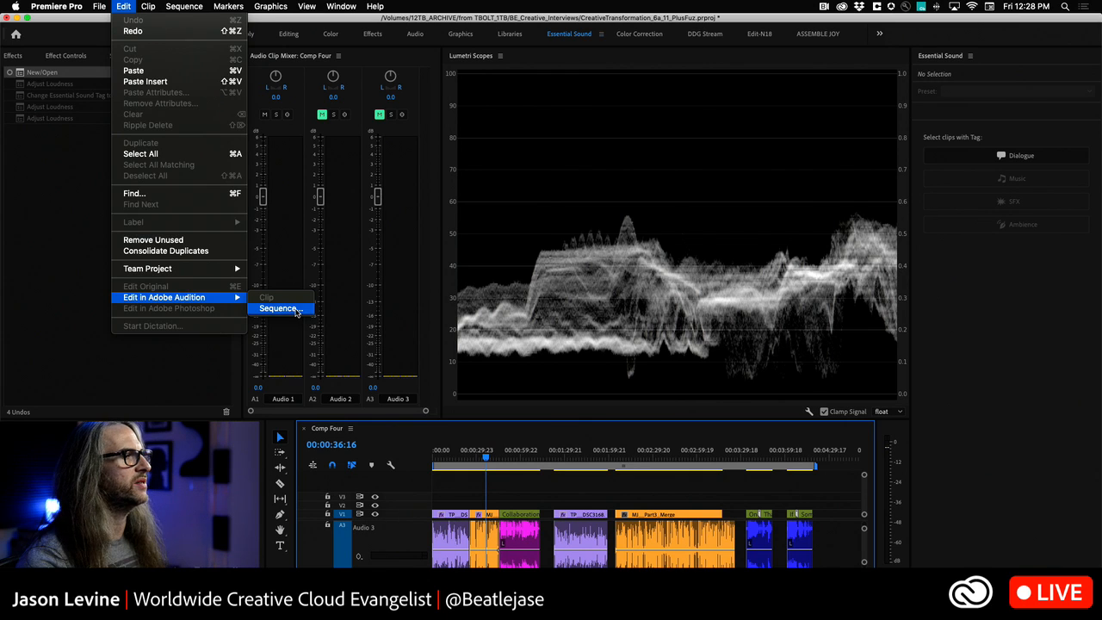
left_click(296, 312)
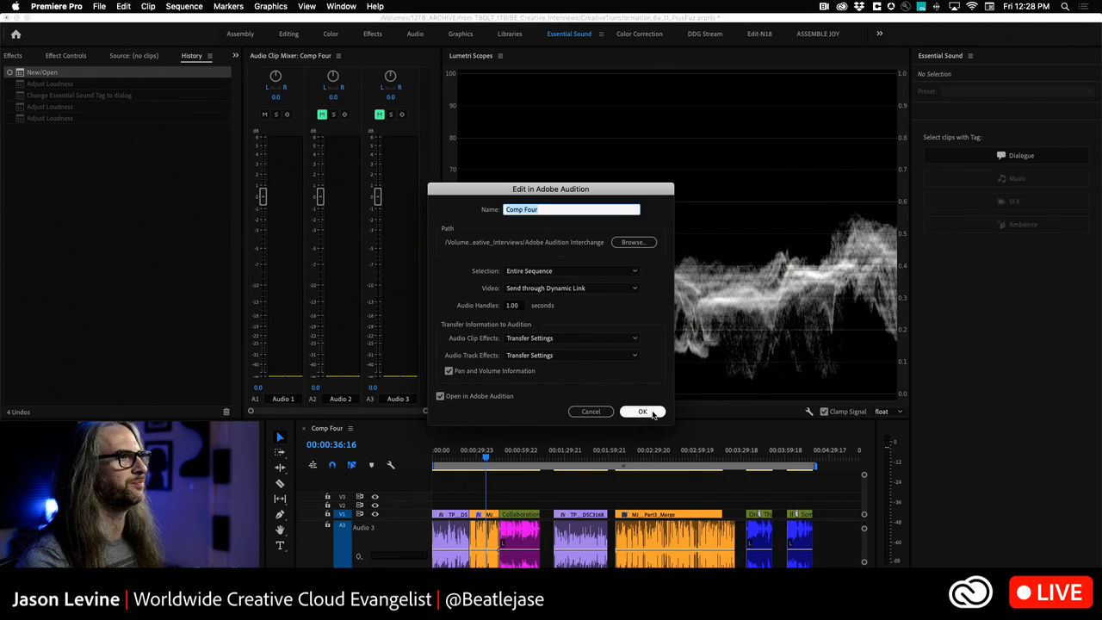
left_click(652, 413)
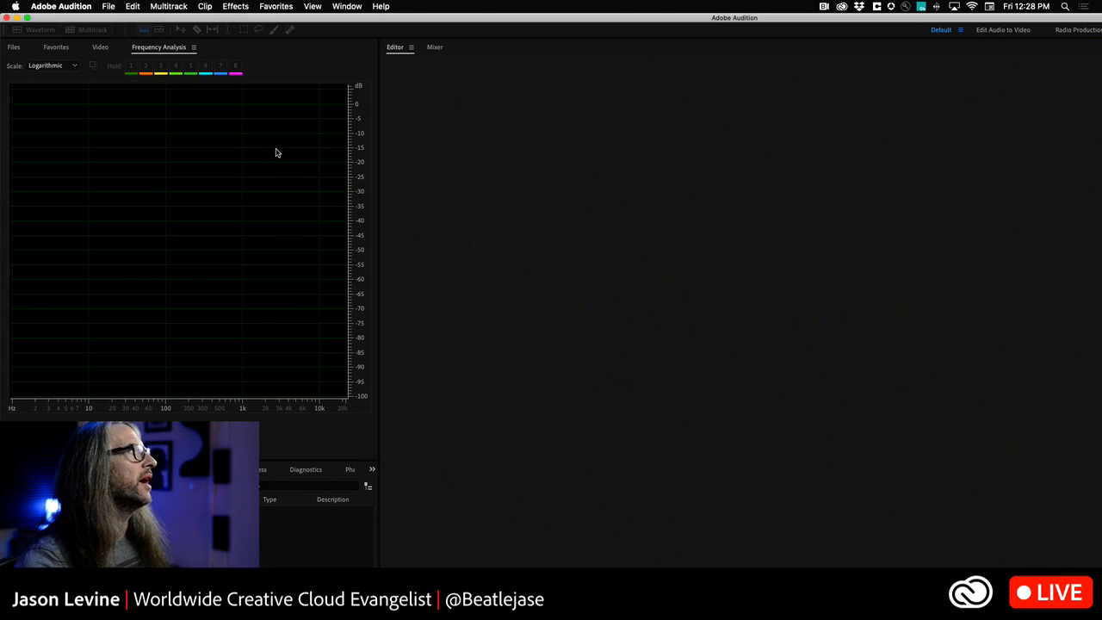
- Fit the Audition window to the screen and display the Essential Sound panel
left_click(161, 48)
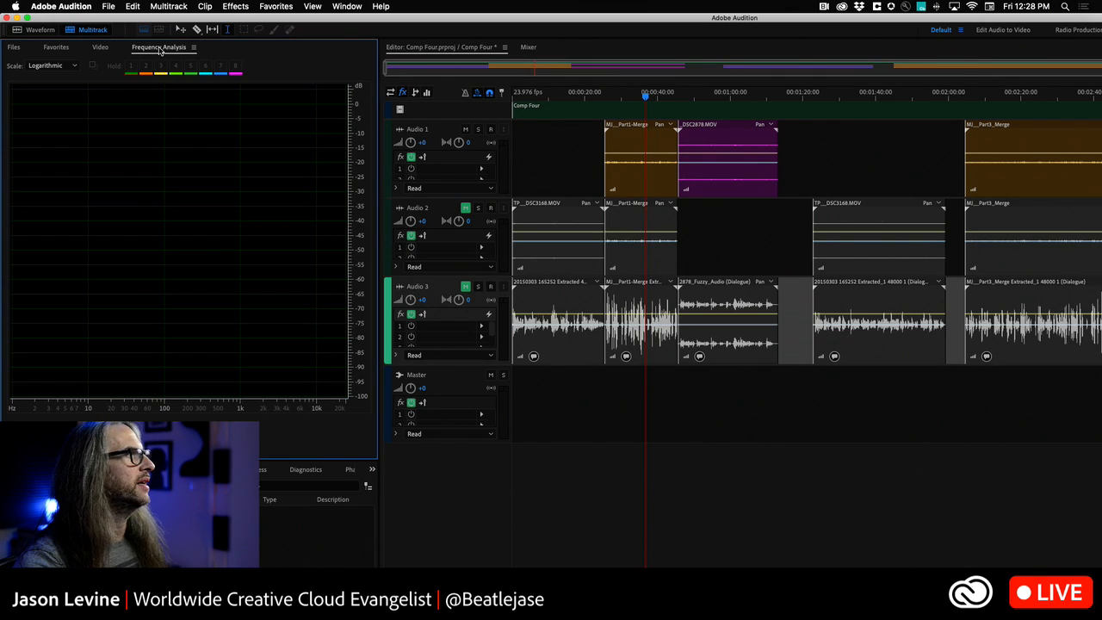
left_click(28, 18)
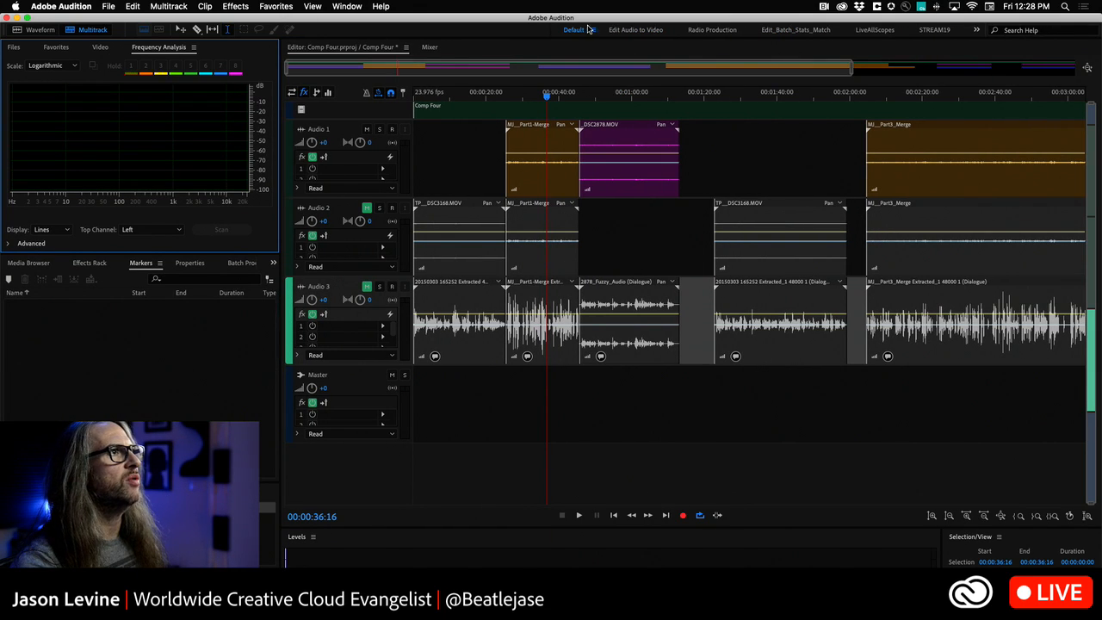
left_click(347, 6)
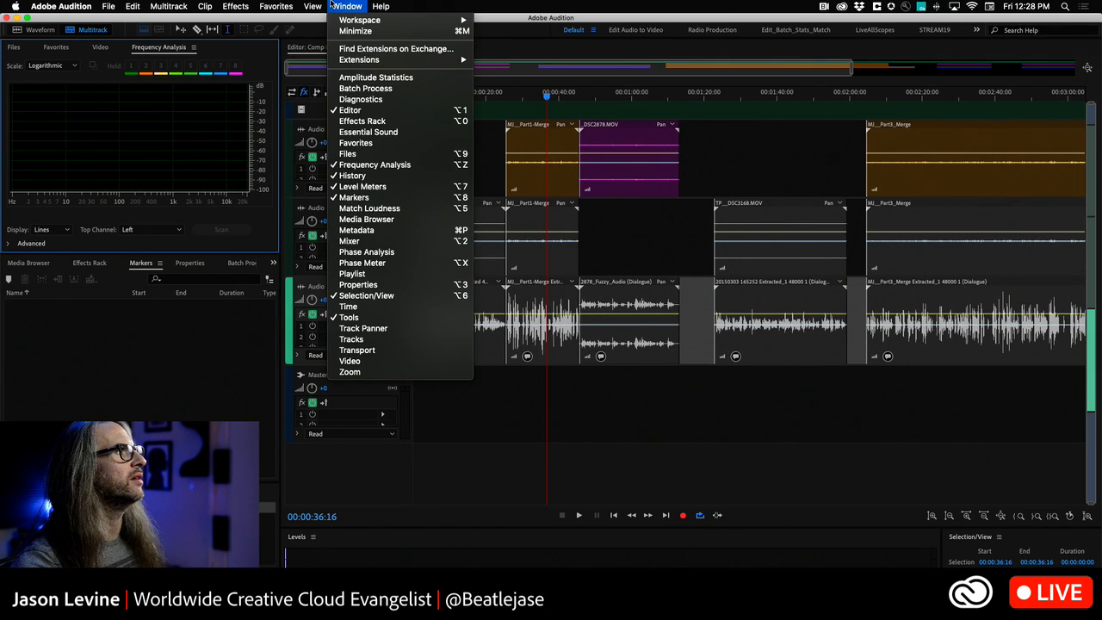
left_click(398, 132)
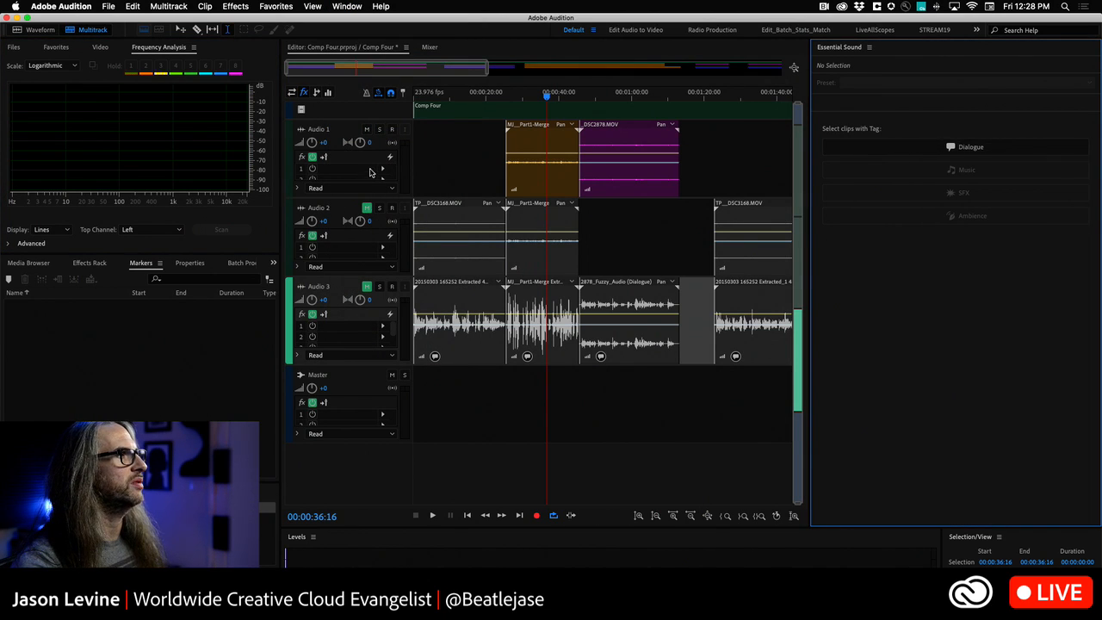
- Mute Audio 1 and unmute Audio 3, and select all Dialogue-tagged clips with their Loudness settings expanded
left_click(367, 128)
left_click(365, 287)
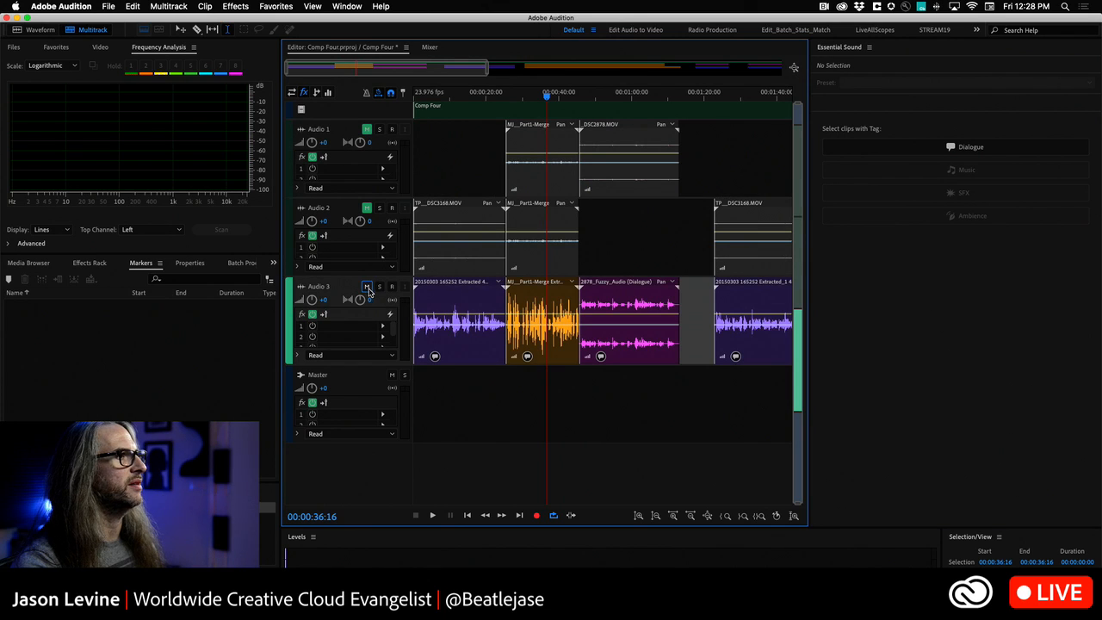
scroll(683, 234, "down", 3)
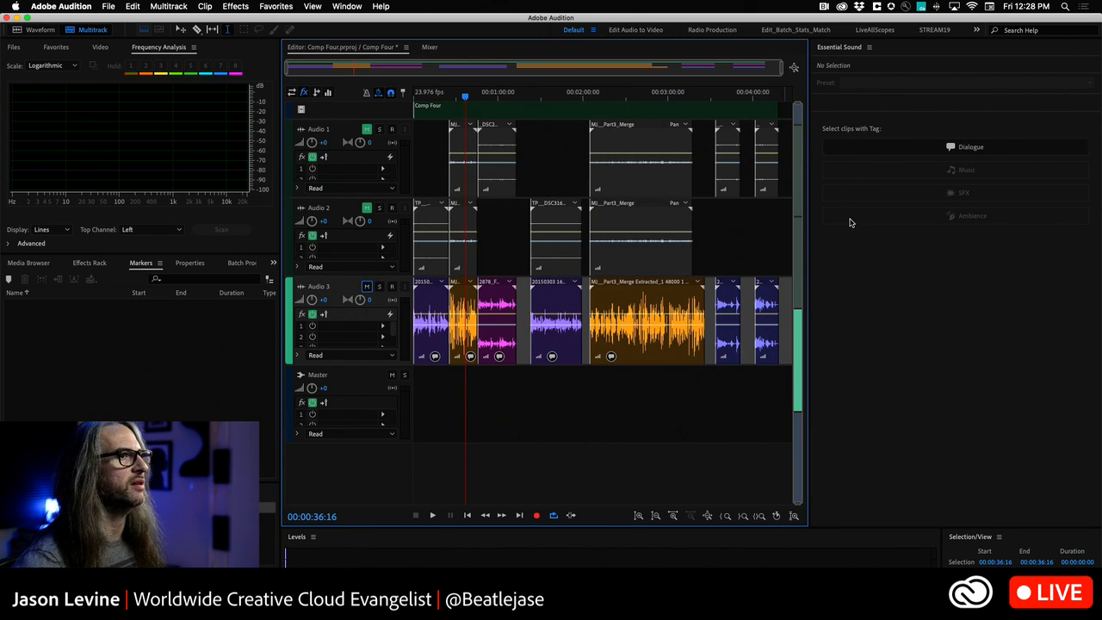
left_click(971, 147)
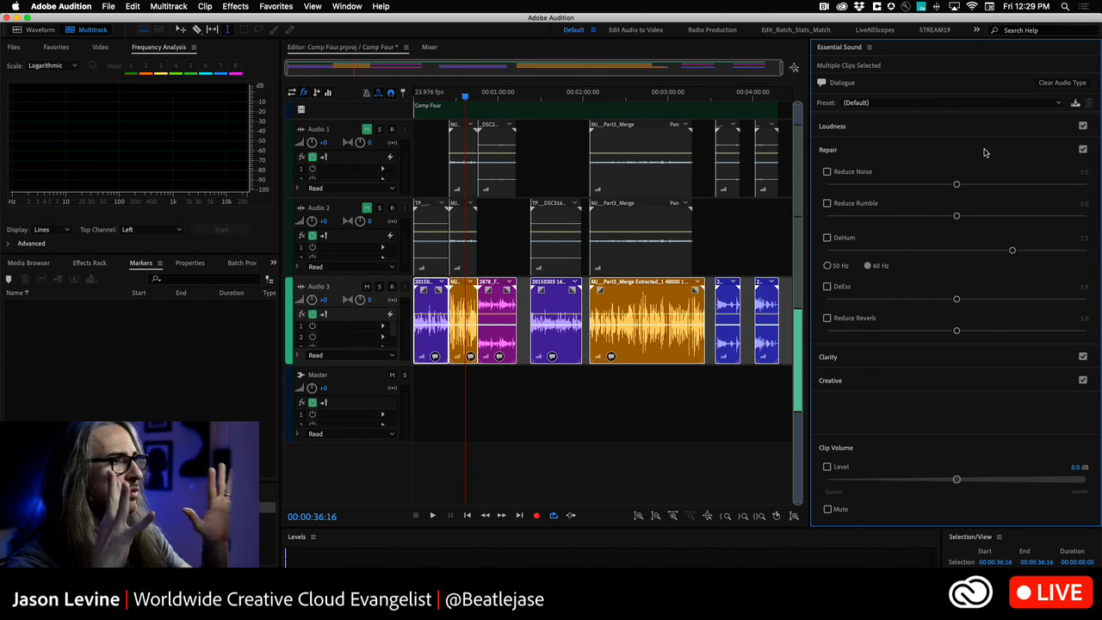
left_click(961, 130)
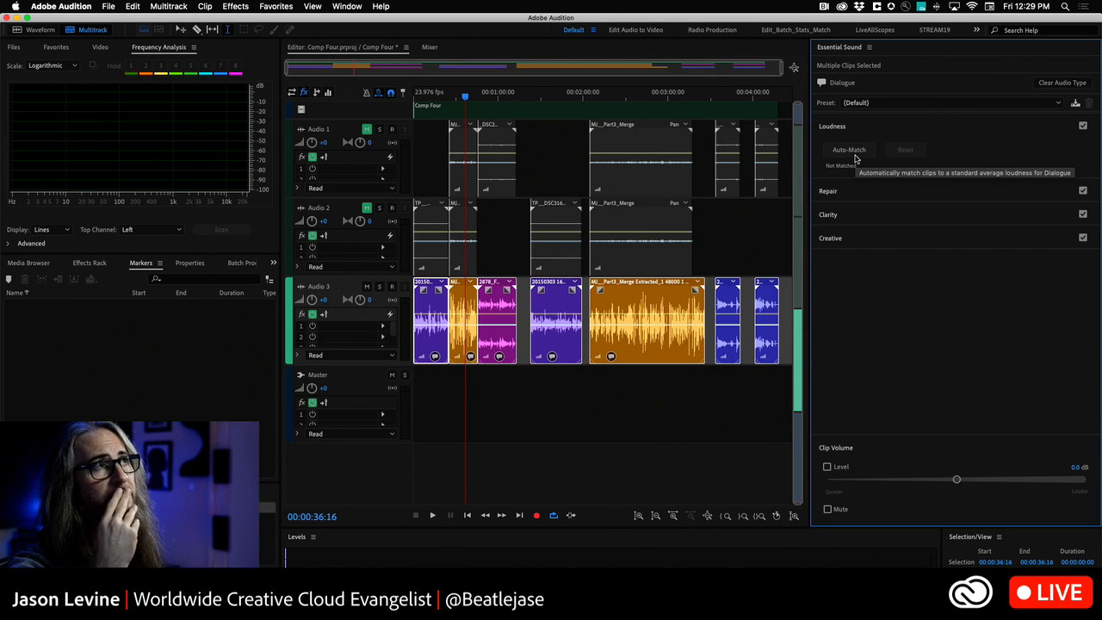
- Switch Essential Sound to Master Template View and open the Dialogue template settings
left_click(870, 49)
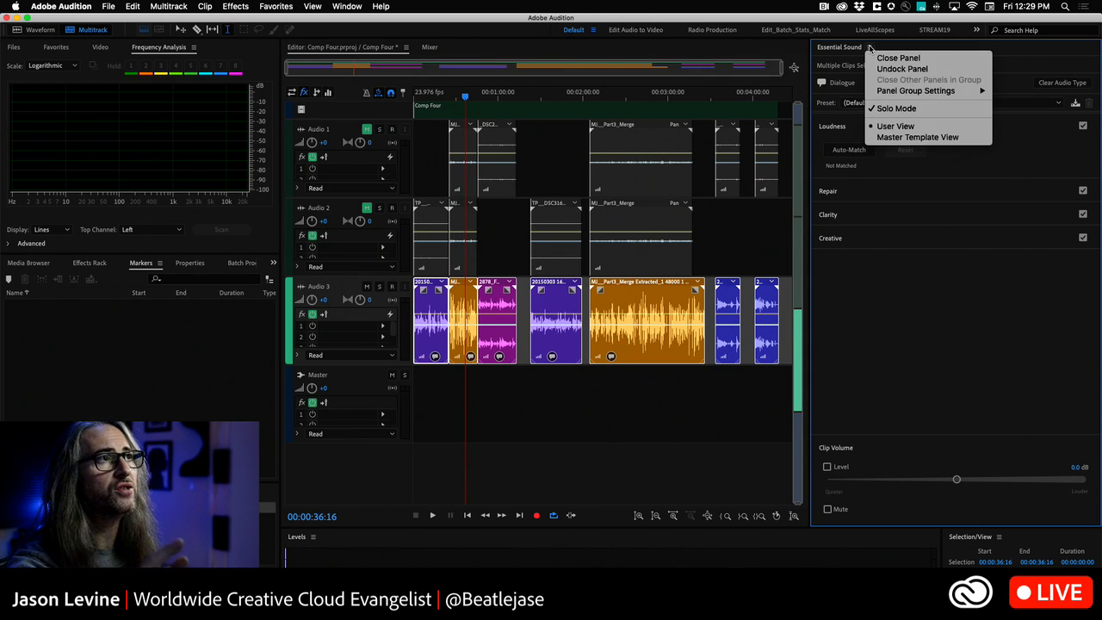
left_click(971, 139)
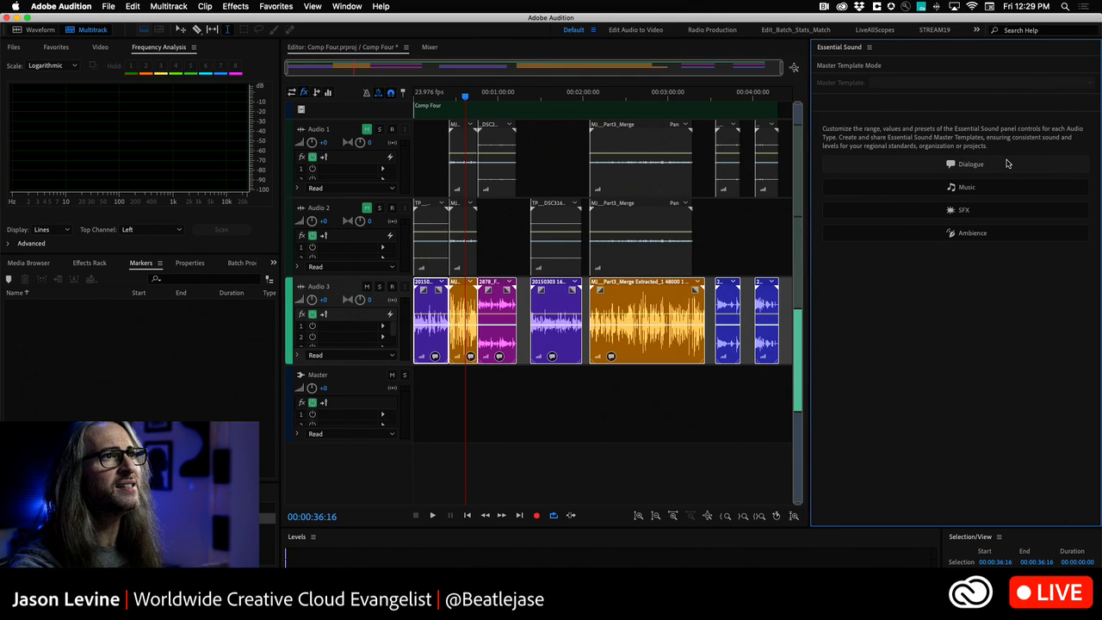
left_click(1009, 163)
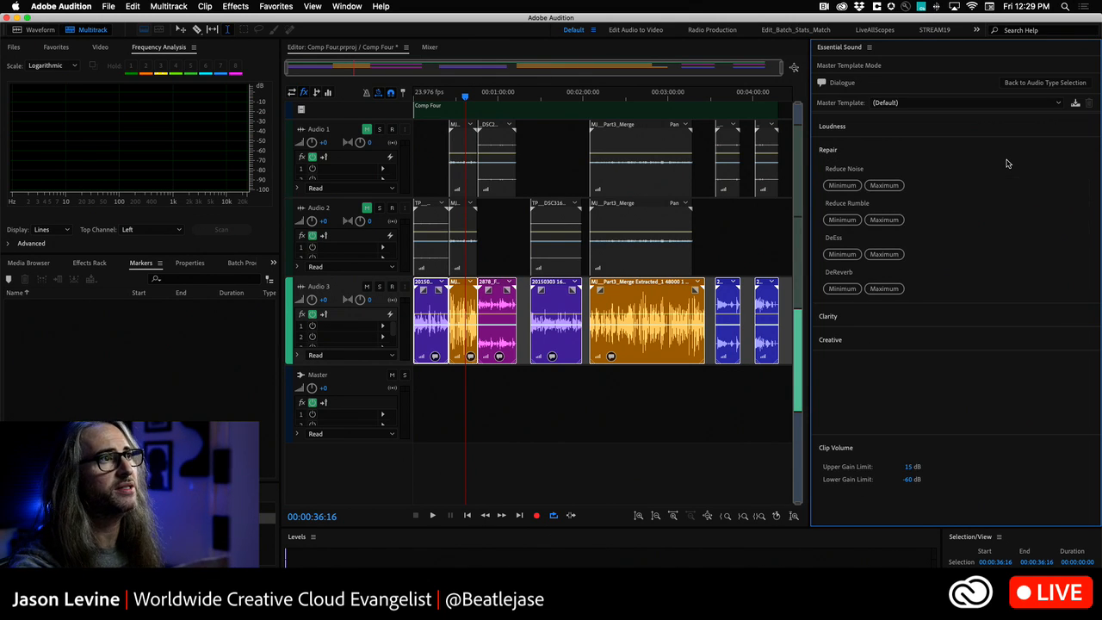
- Set the Dialogue master template's target loudness to -16 LUFS and accept modifying the template
left_click(869, 127)
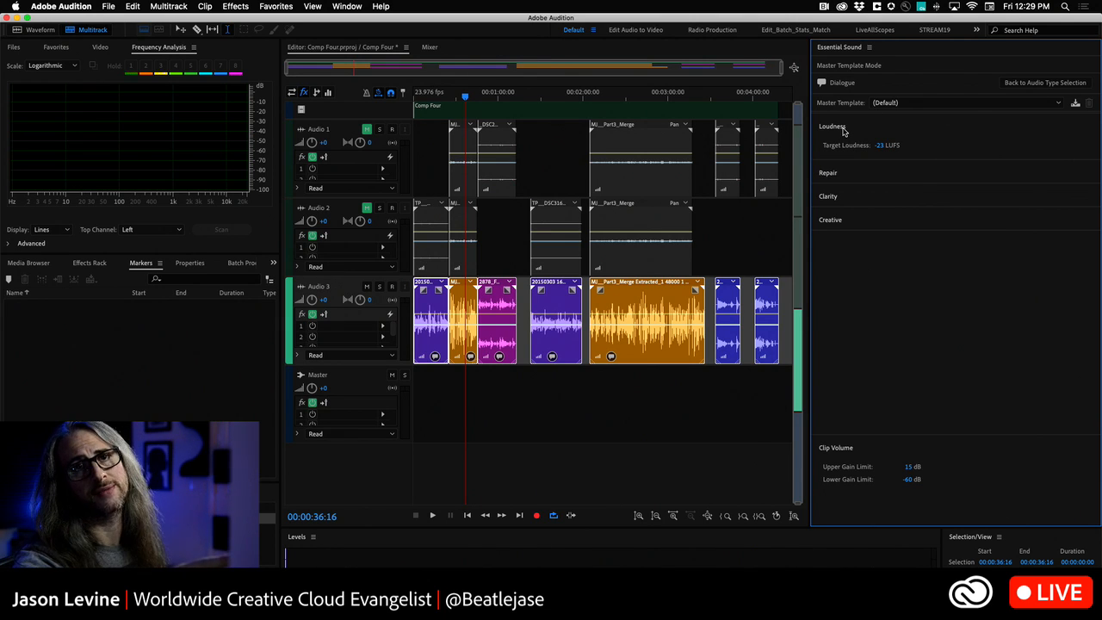
left_click(880, 146)
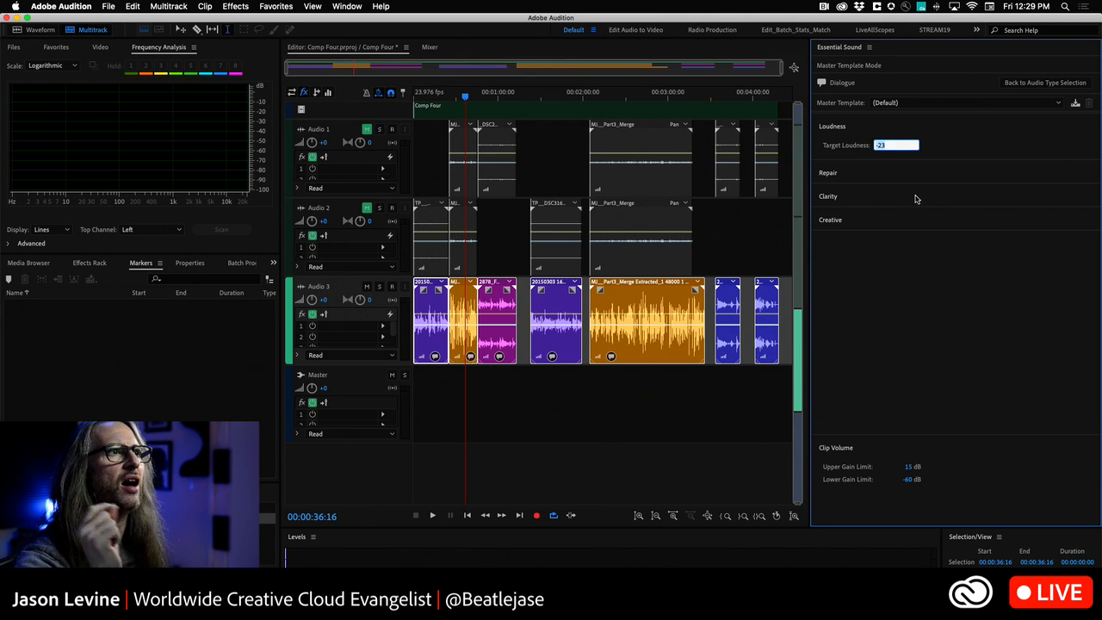
key("BackSpace")
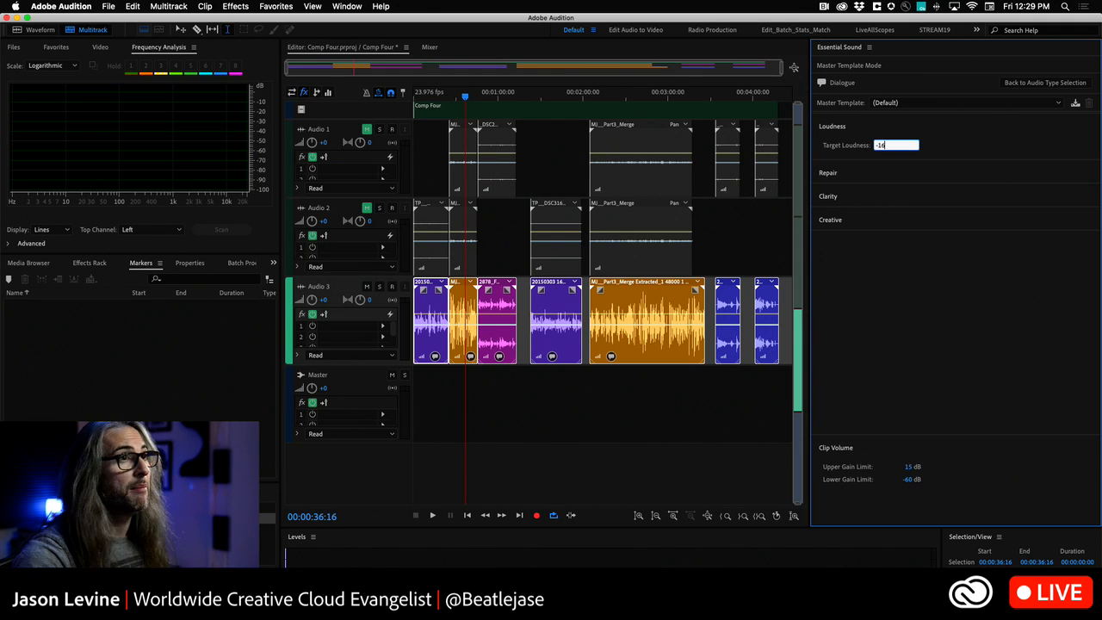
key("Return")
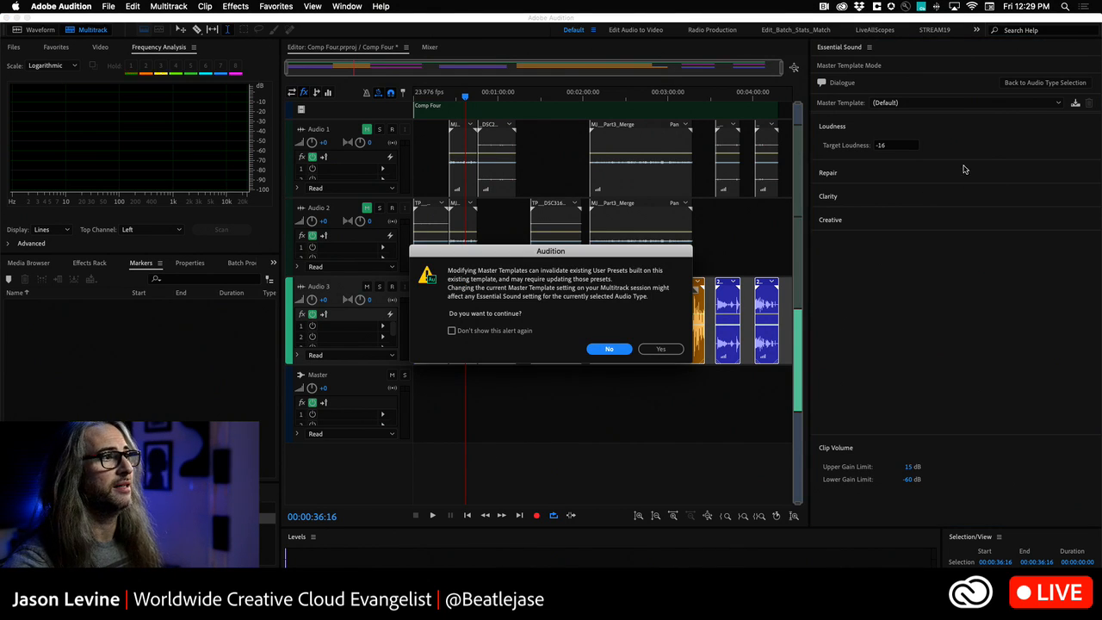
left_click(661, 349)
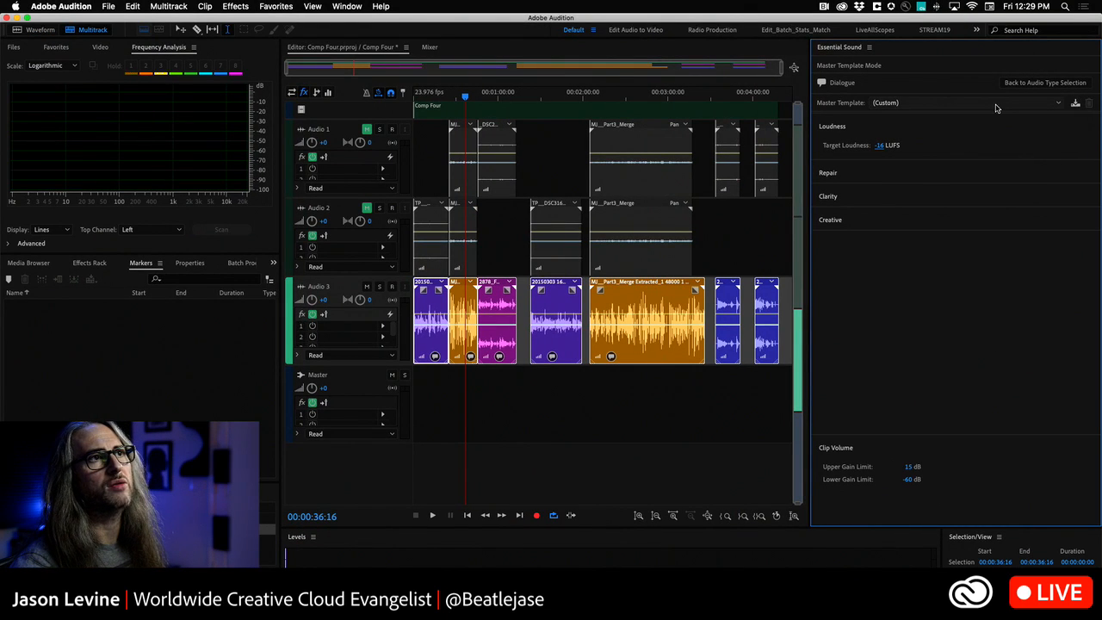
- Save the customized Dialogue settings as a master template named "Dialogue -16LUFS"
left_click(1051, 103)
left_click(1045, 101)
left_click(1075, 102)
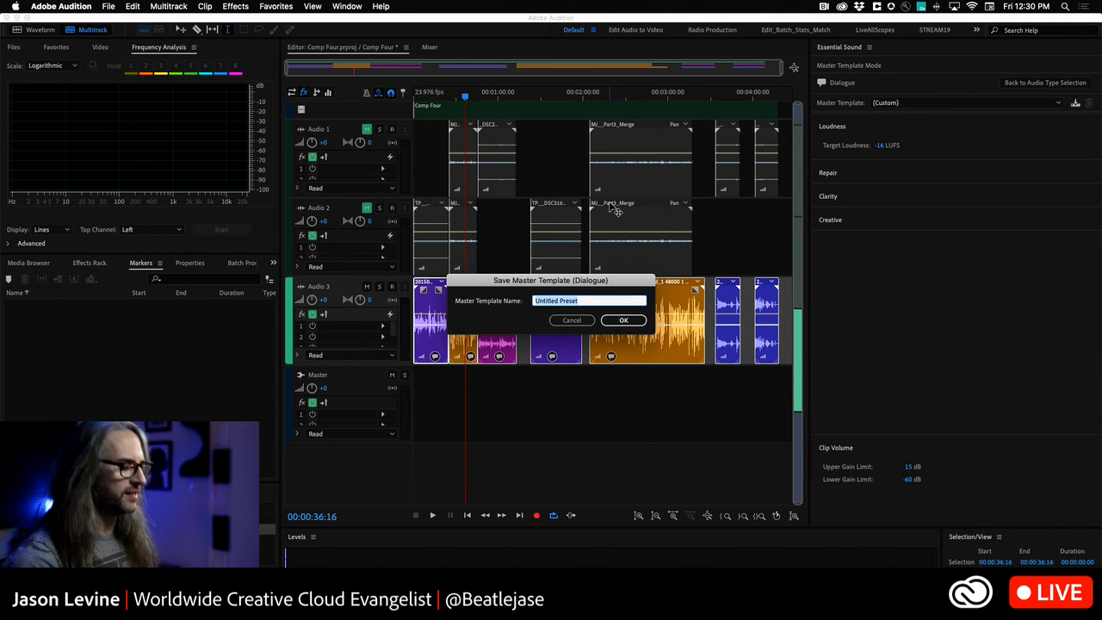
type("Dialo")
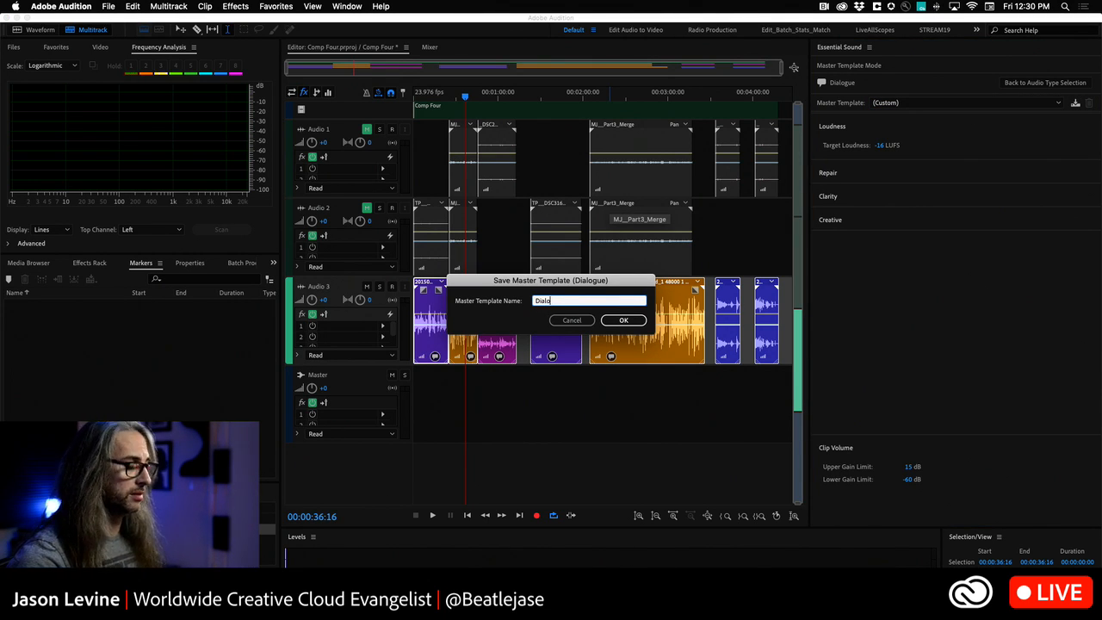
type("gue -16LUFS")
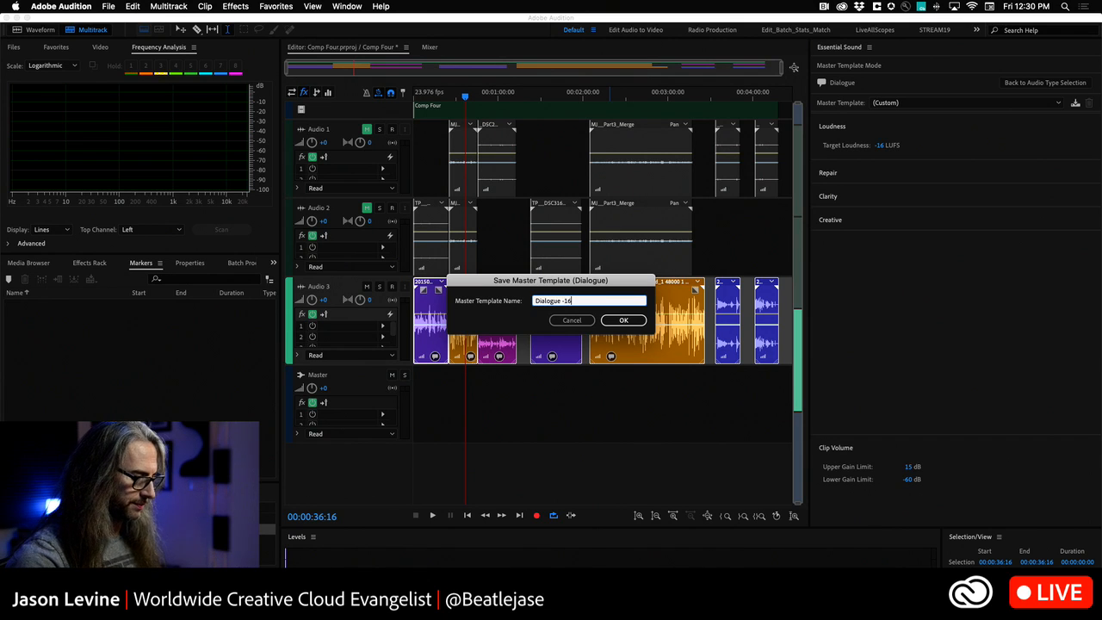
left_click(624, 320)
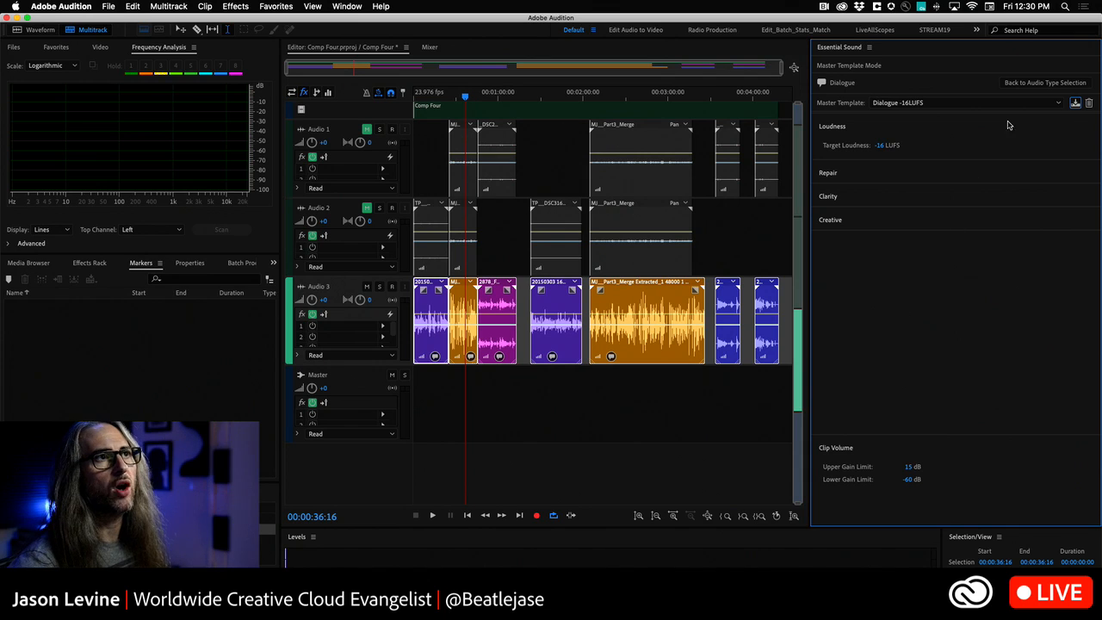
- Switch the Dialogue master template back to (Default) and accept the change
left_click(1049, 102)
left_click(922, 114)
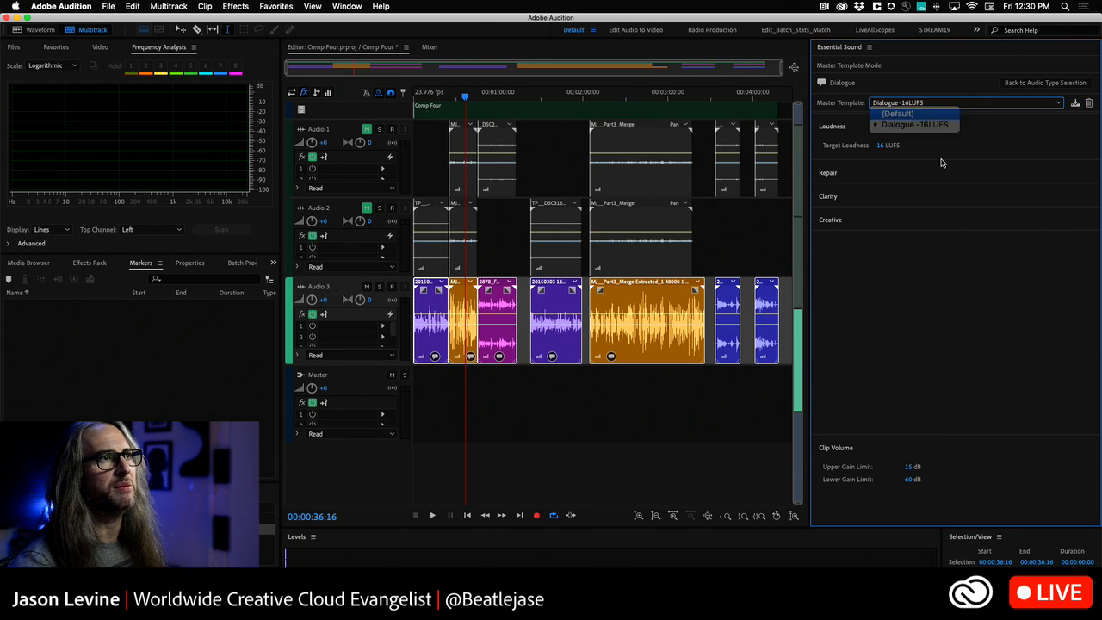
left_click(660, 350)
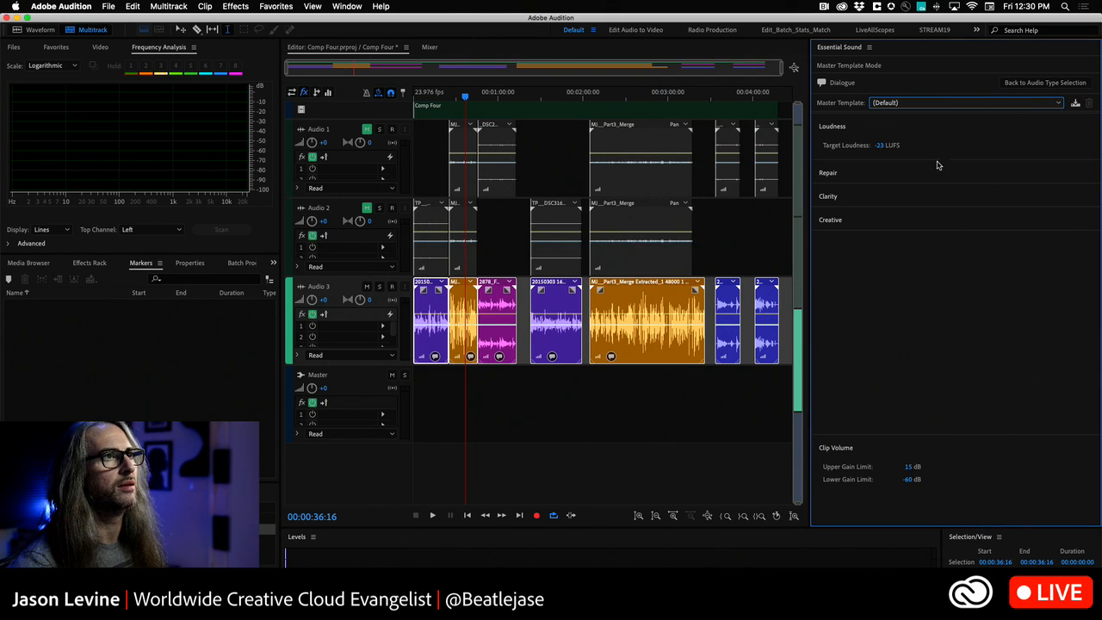
- Try to switch the Dialogue master template to "Dialogue -16LUFS"
left_click(941, 104)
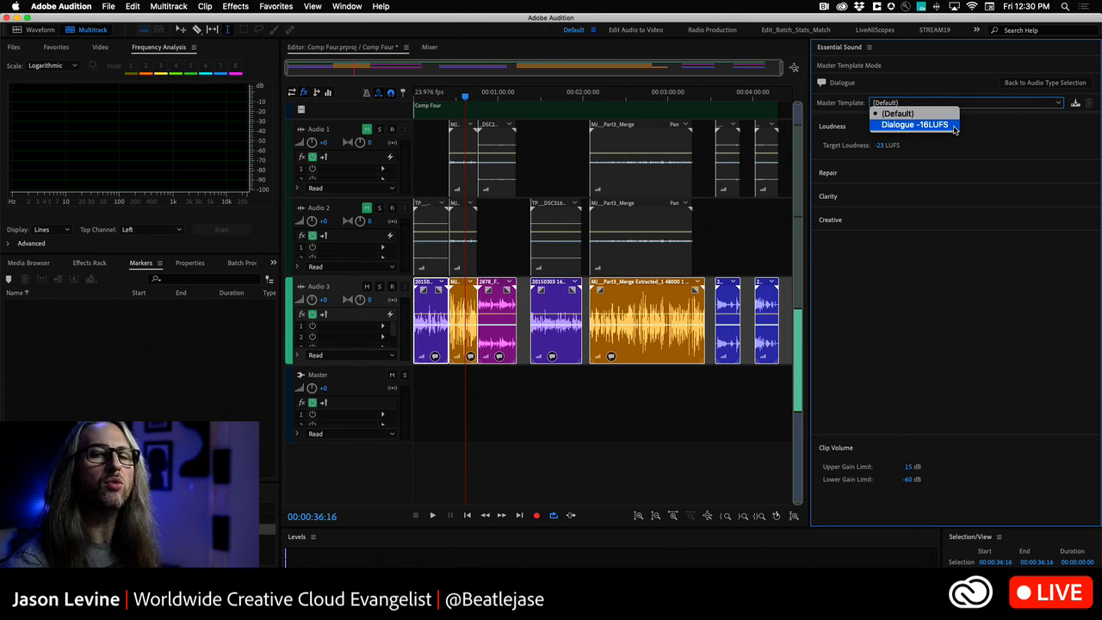
left_click(954, 127)
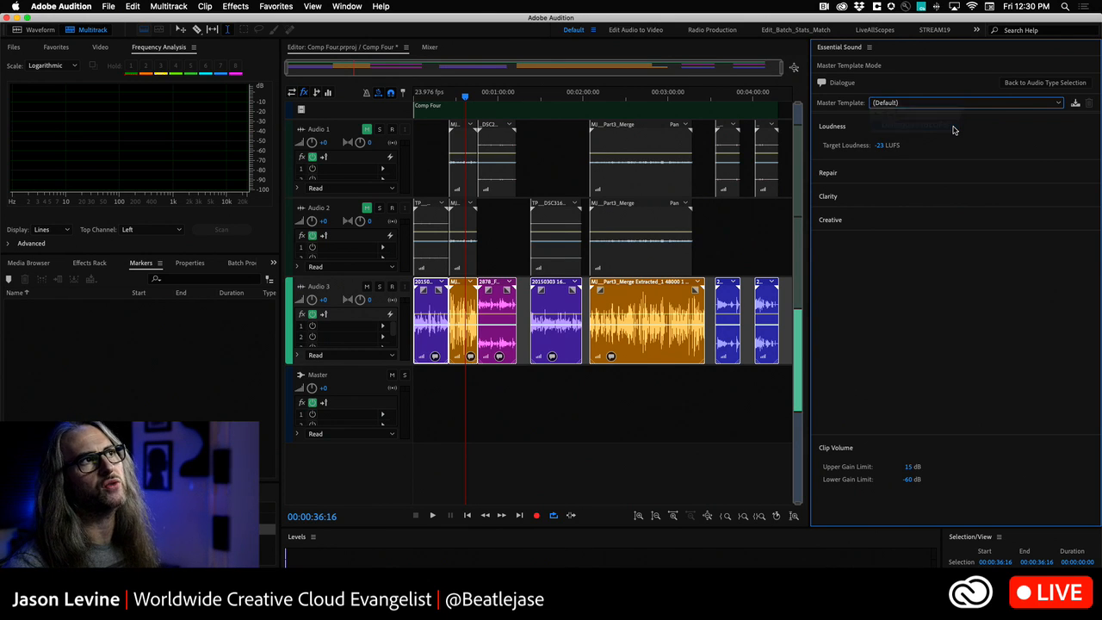
key("Return")
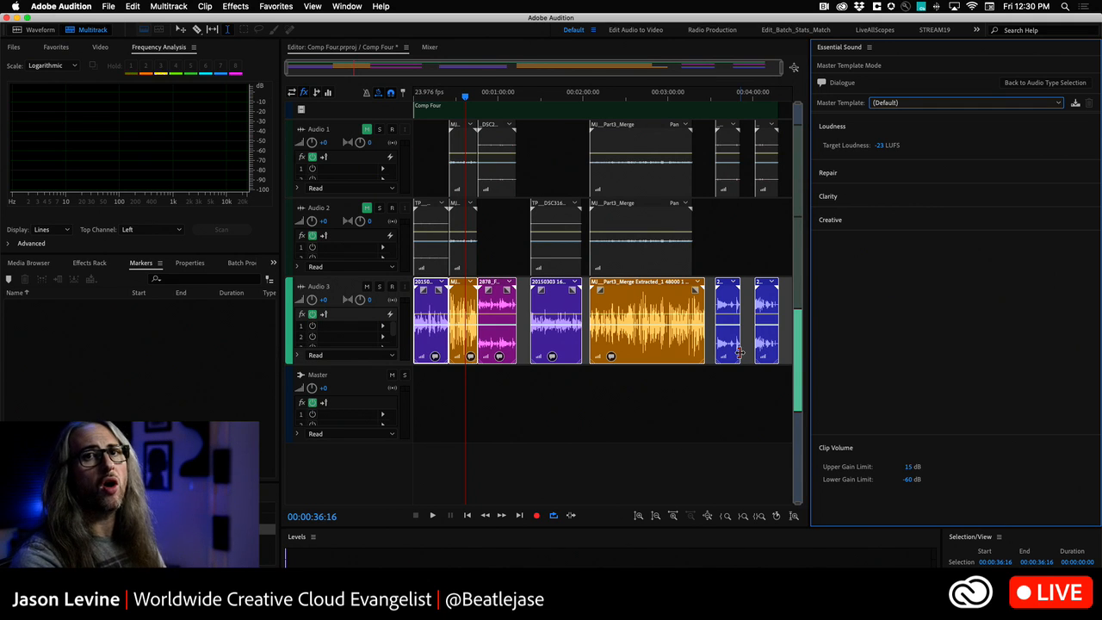
- Show the Match Loudness panel together with the project's Files list, enlarged to show every file
left_click(355, 6)
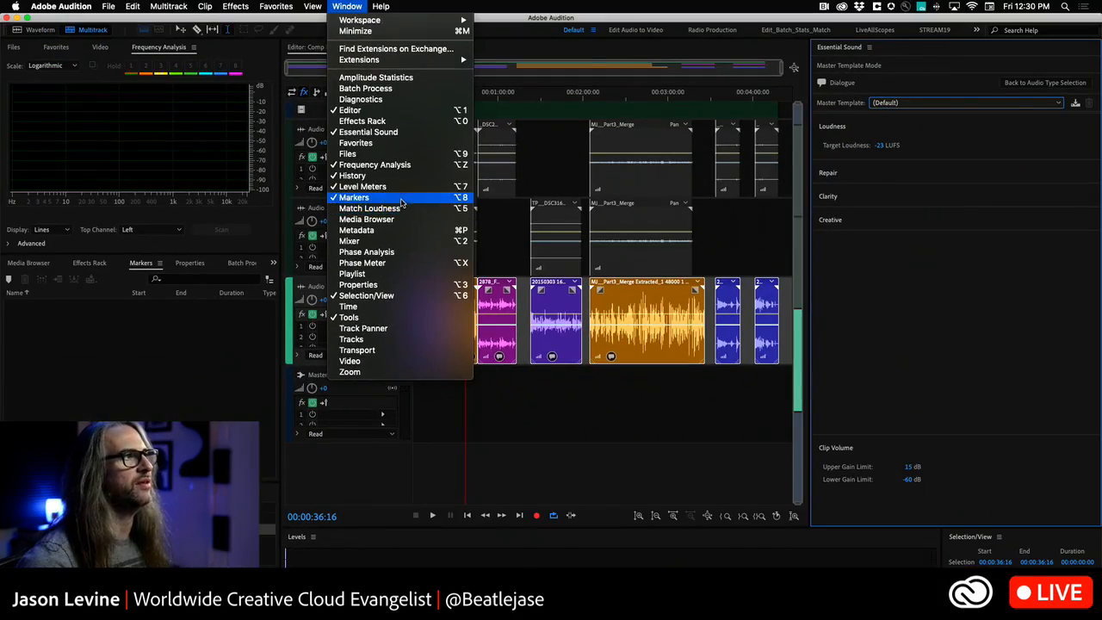
left_click(402, 208)
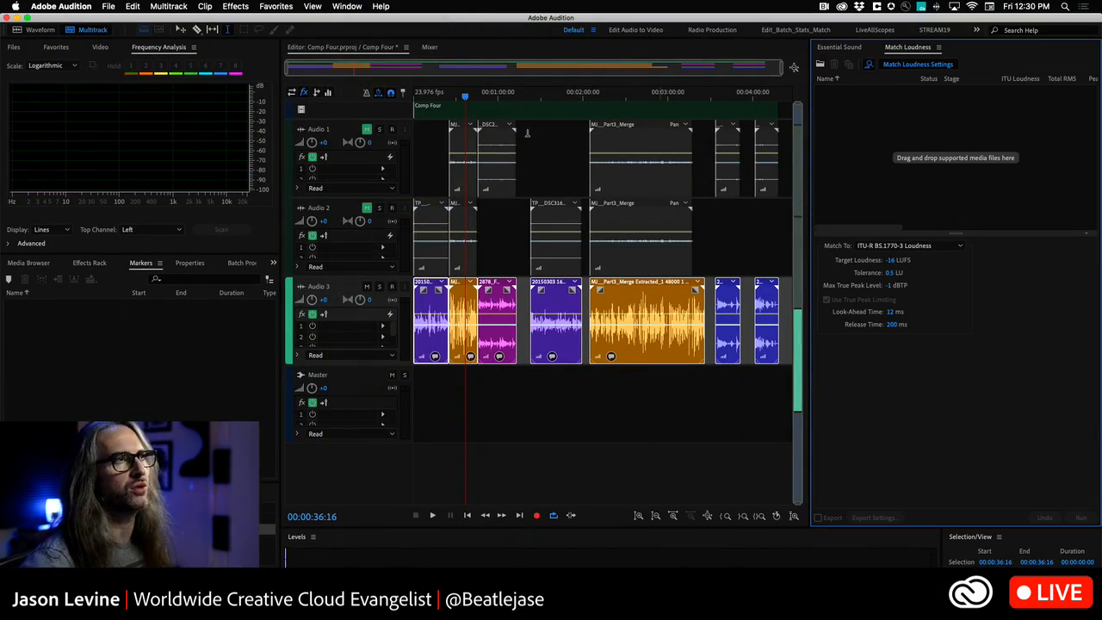
left_click(10, 49)
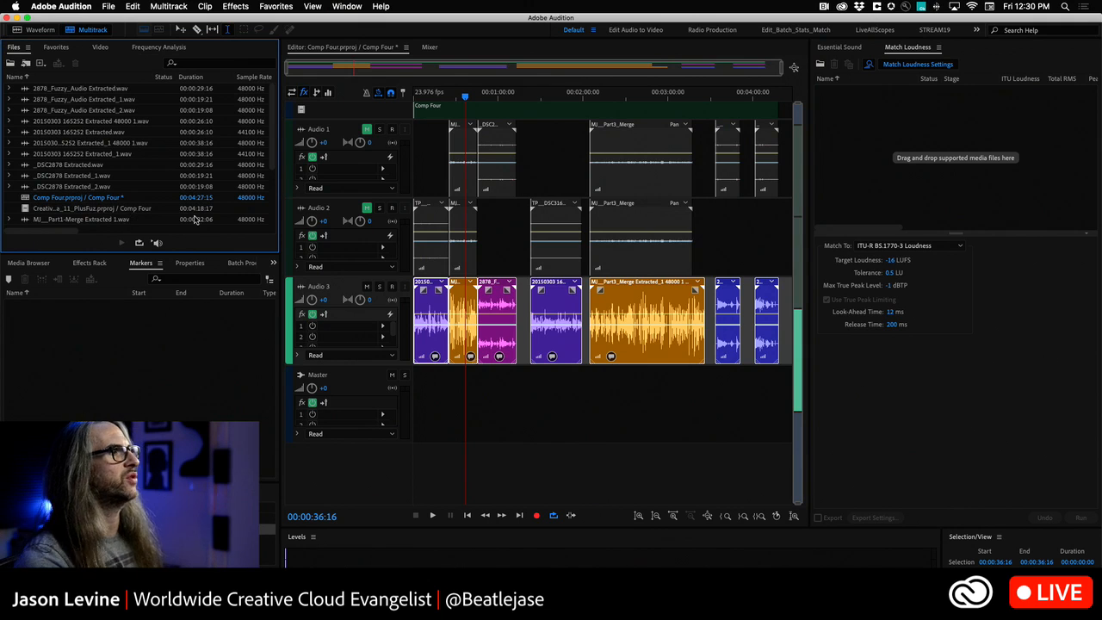
left_click_drag(252, 257, 252, 377)
left_click(940, 76)
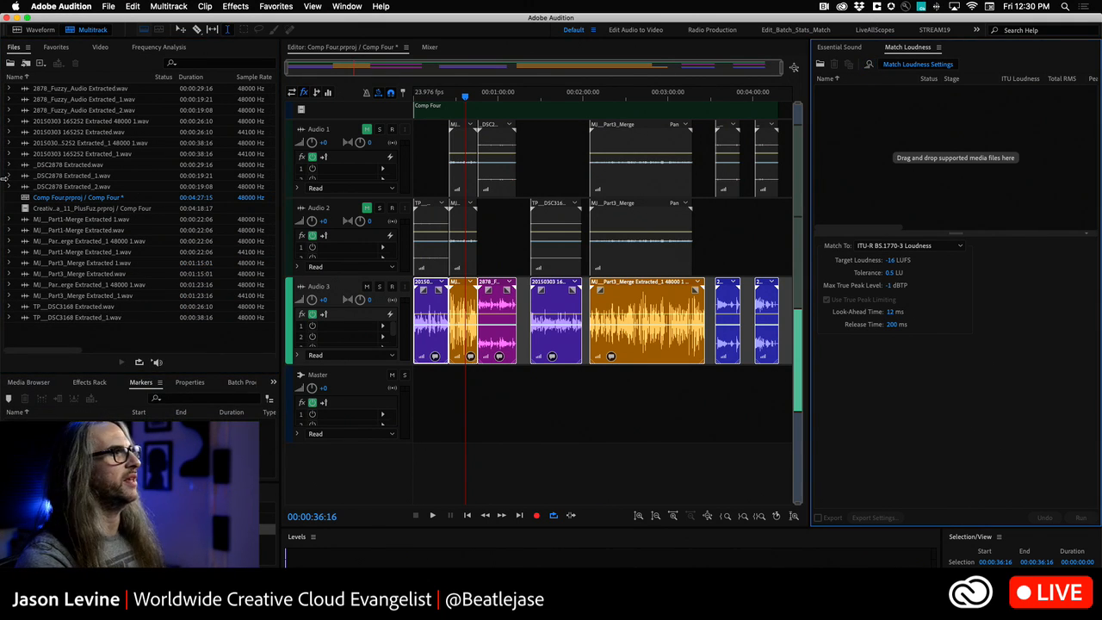
- Add all WAV files from the Files list to Match Loudness, leaving out the two multitrack sessions
left_click(148, 88)
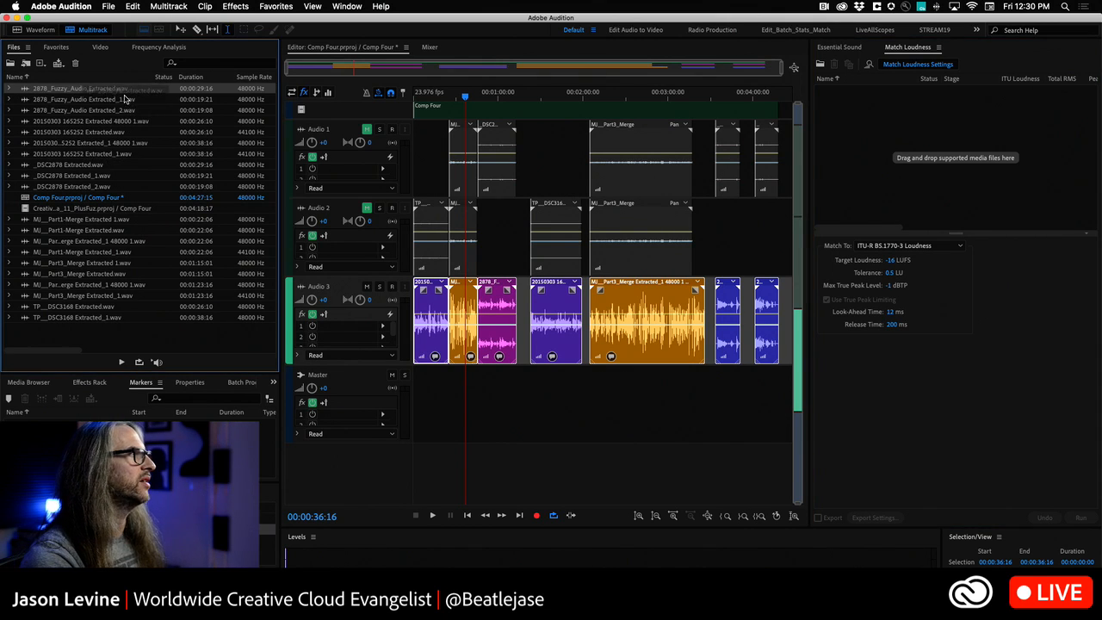
left_click(59, 188, "shift")
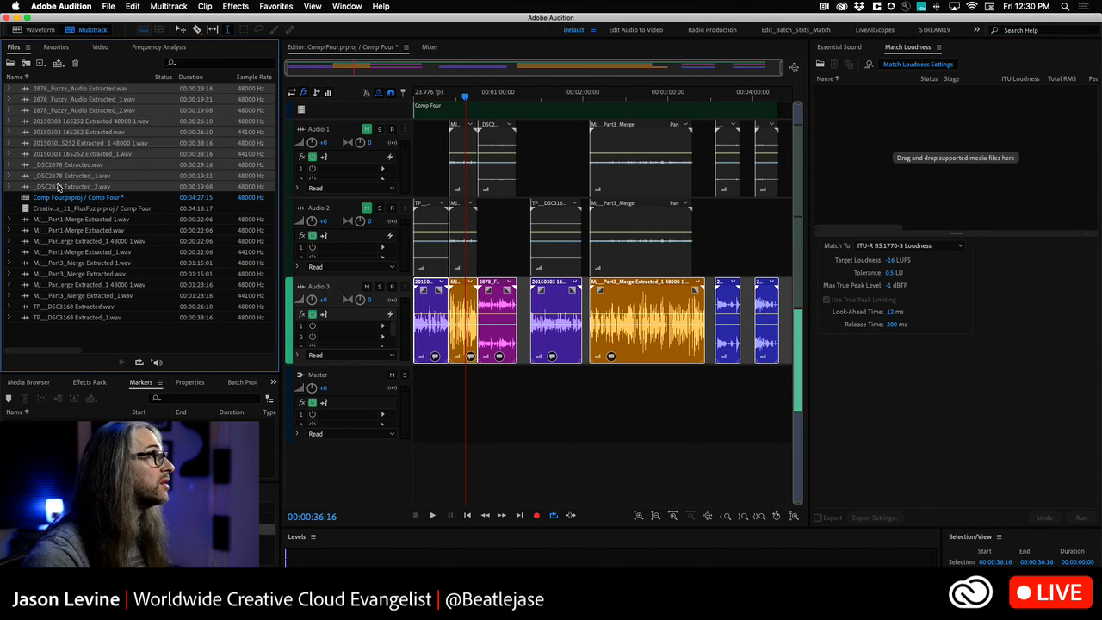
left_click_drag(42, 114, 937, 166)
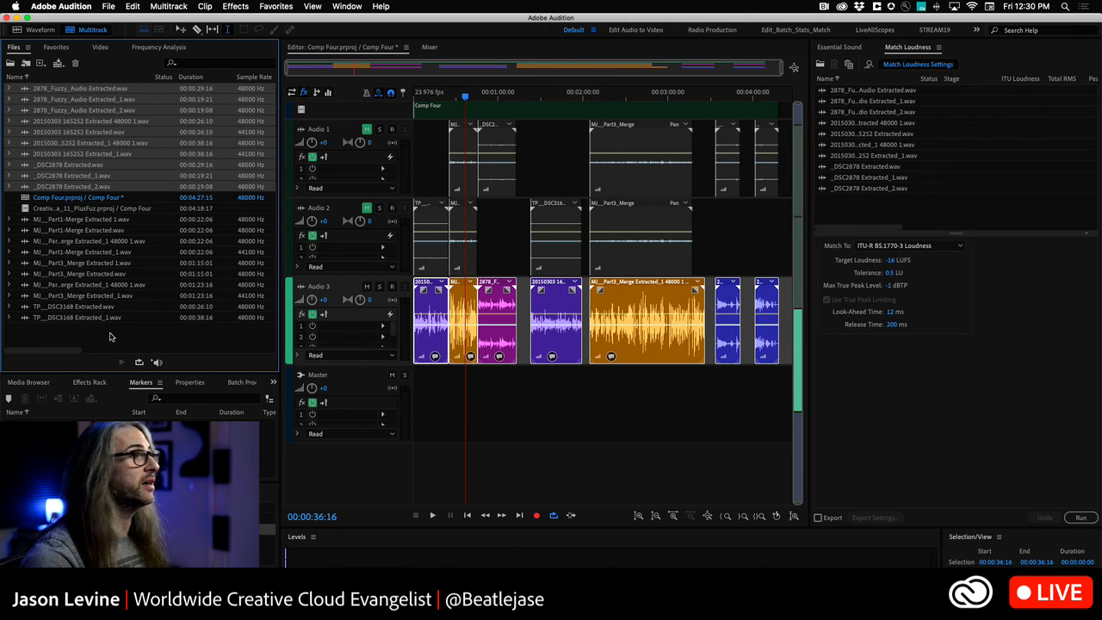
left_click(98, 318)
left_click(92, 220, "shift")
left_click_drag(82, 248, 967, 218)
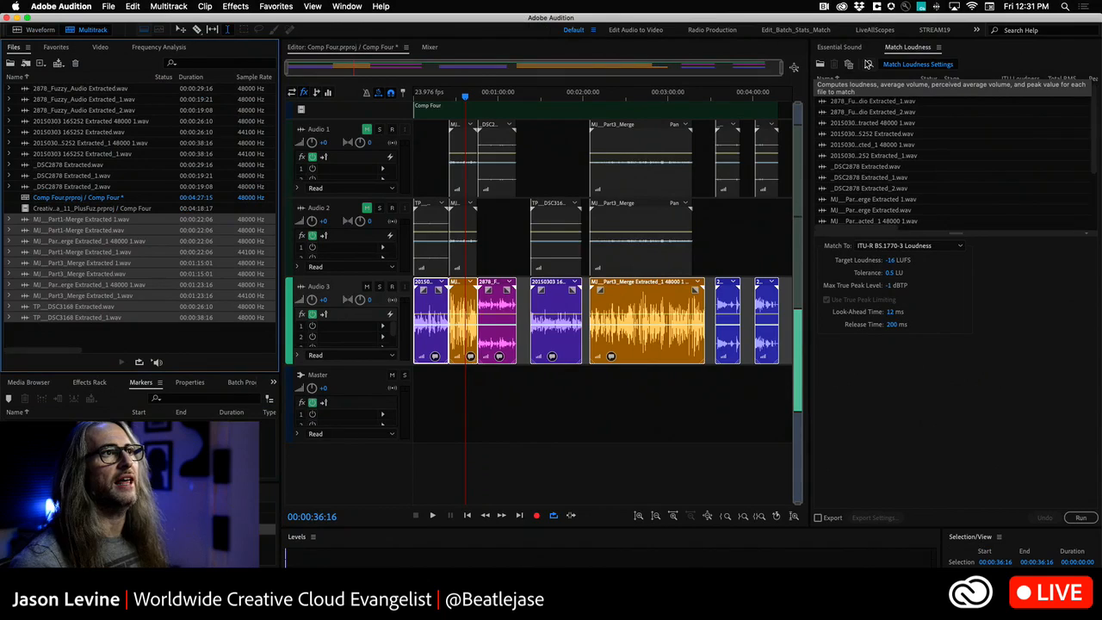
- Scan the loudness statistics of the added files and maximize the Match Loudness panel to read every column
left_click(867, 64)
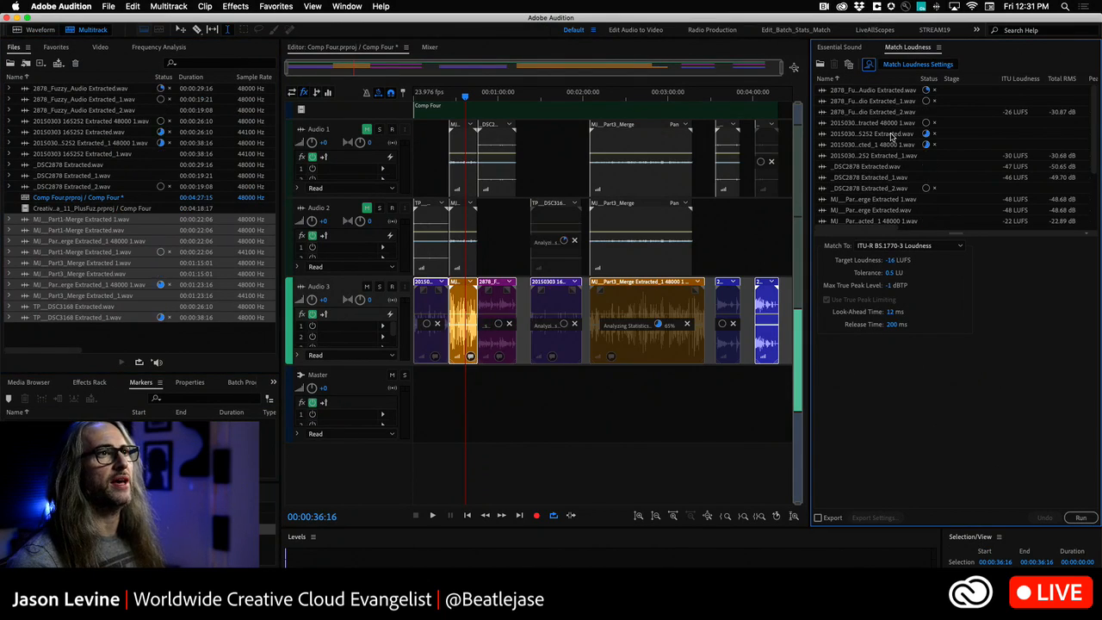
key("grave")
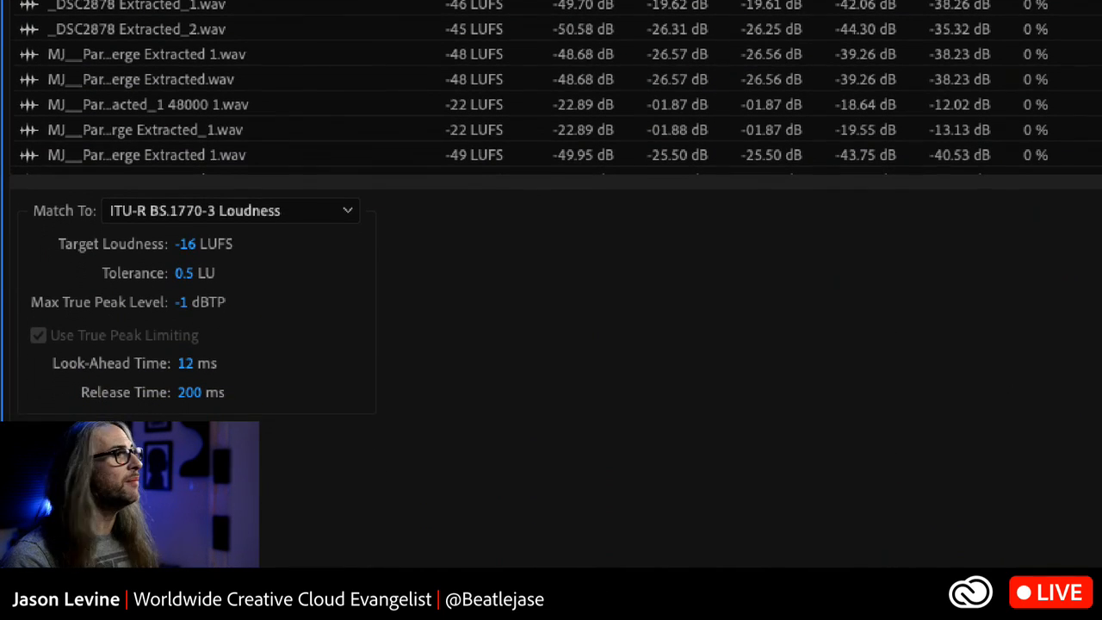
- Try EBU R128 Loudness as the matching standard, and return to ITU-R BS.1770-3 Loudness
left_click(337, 211)
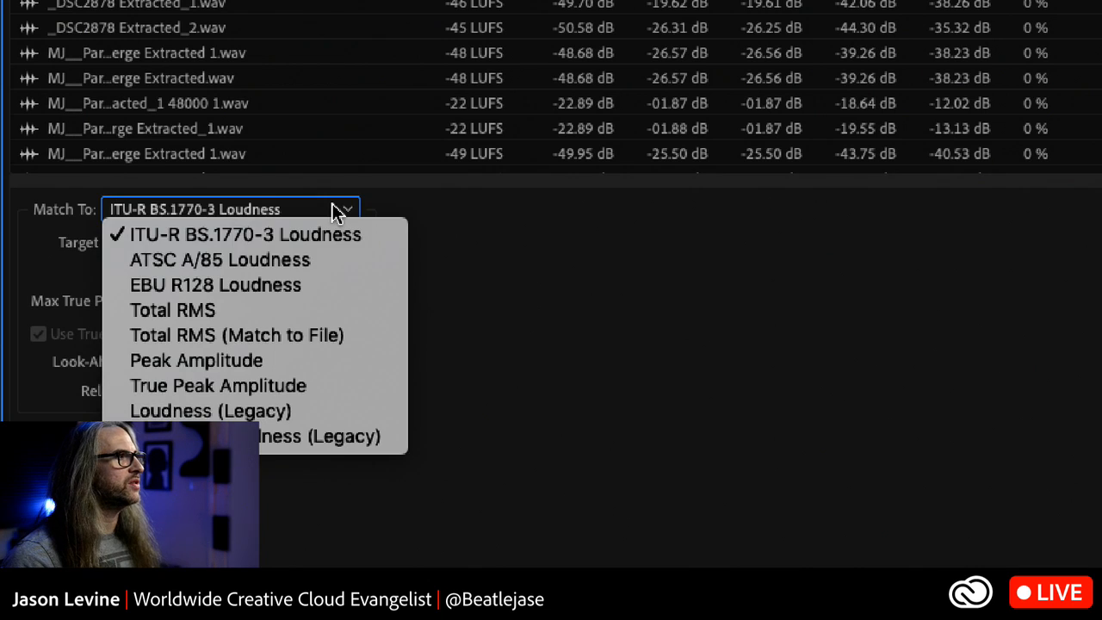
left_click(325, 288)
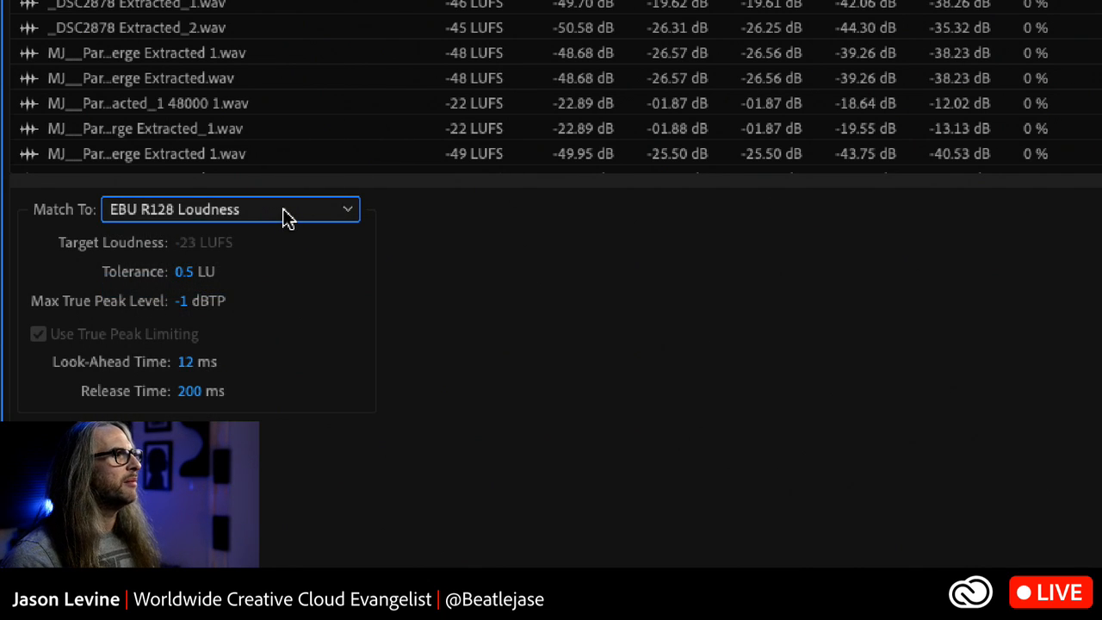
left_click(287, 215)
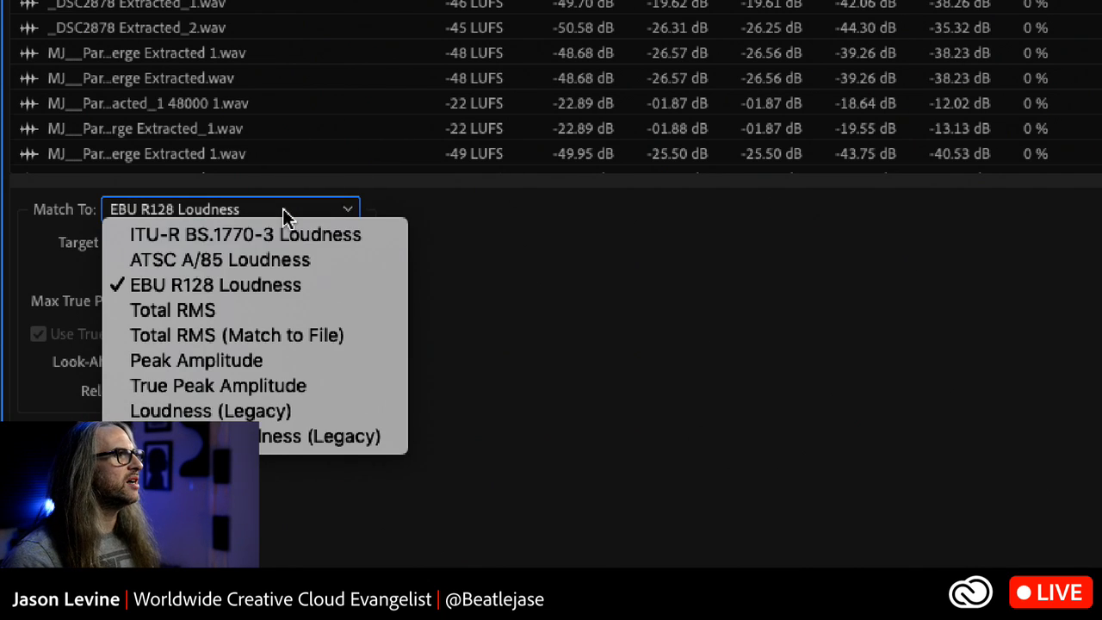
left_click(305, 289)
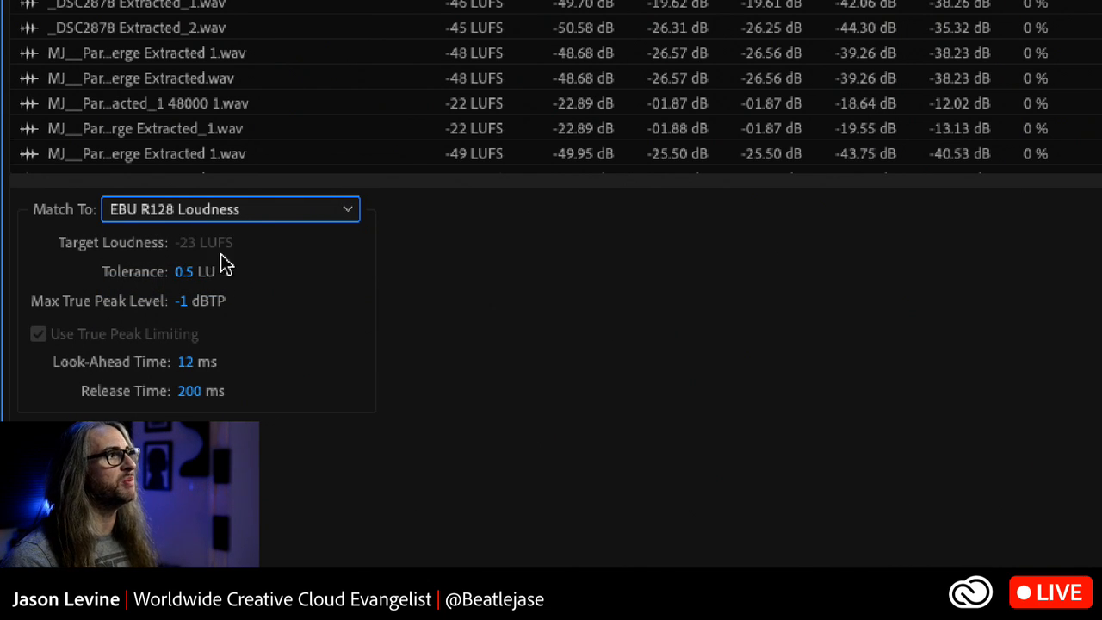
left_click(268, 210)
left_click(285, 288)
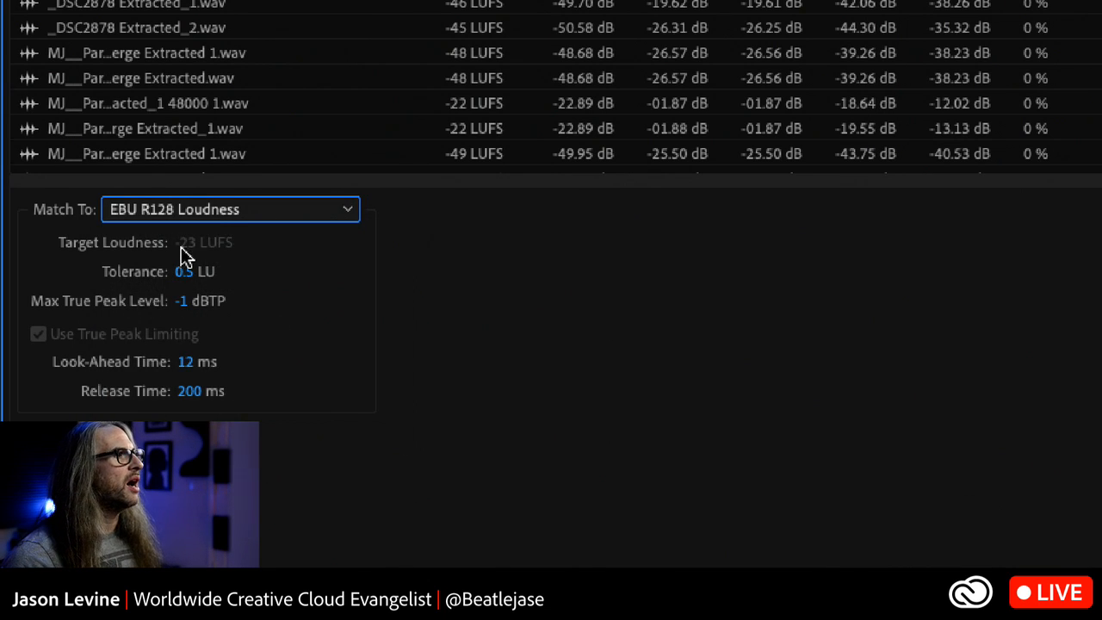
left_click(286, 211)
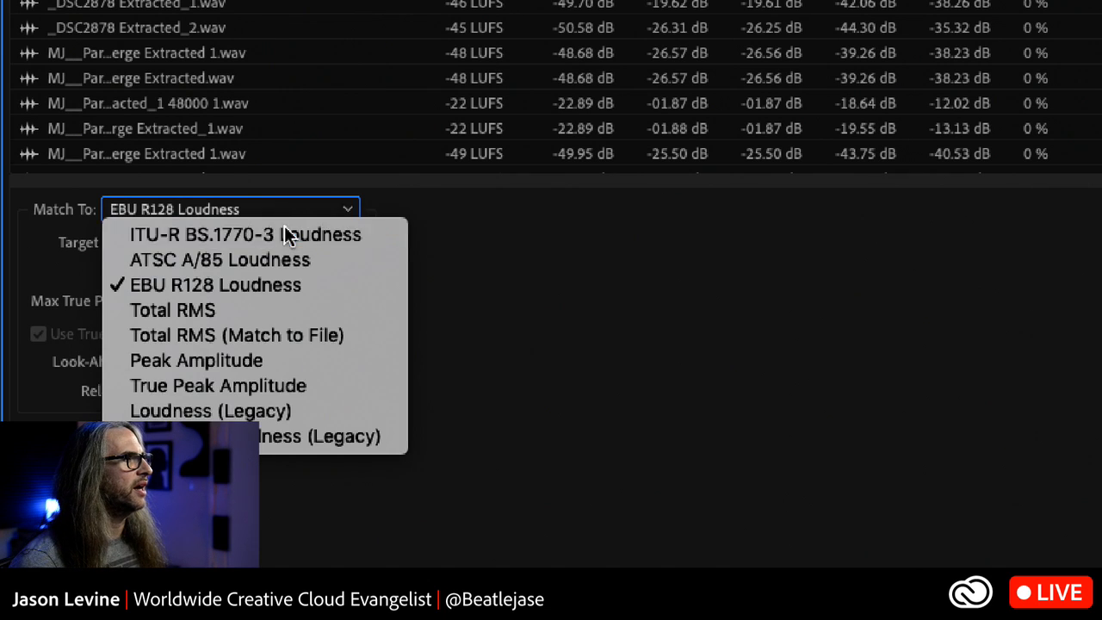
left_click(286, 236)
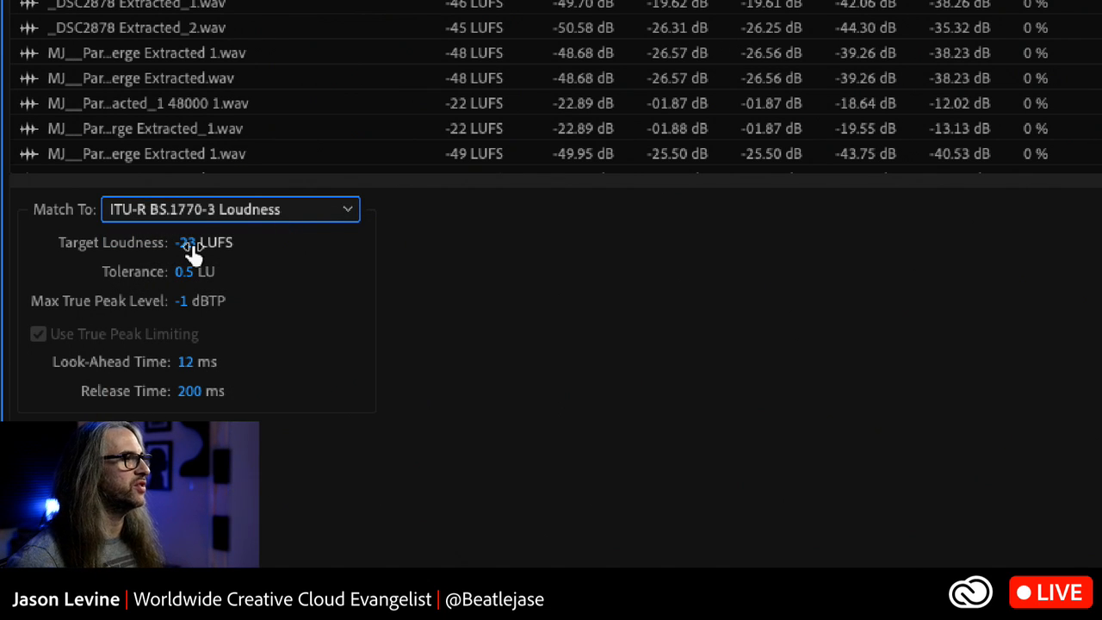
- Set the matching standard to ATSC A/85 Loudness
left_click(225, 213)
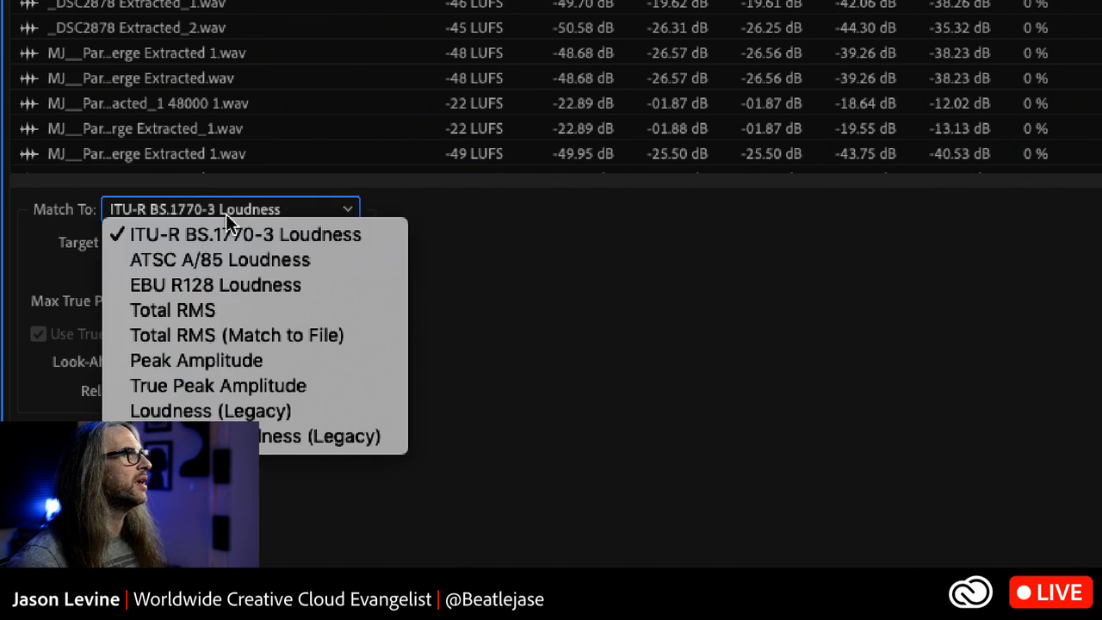
left_click(239, 258)
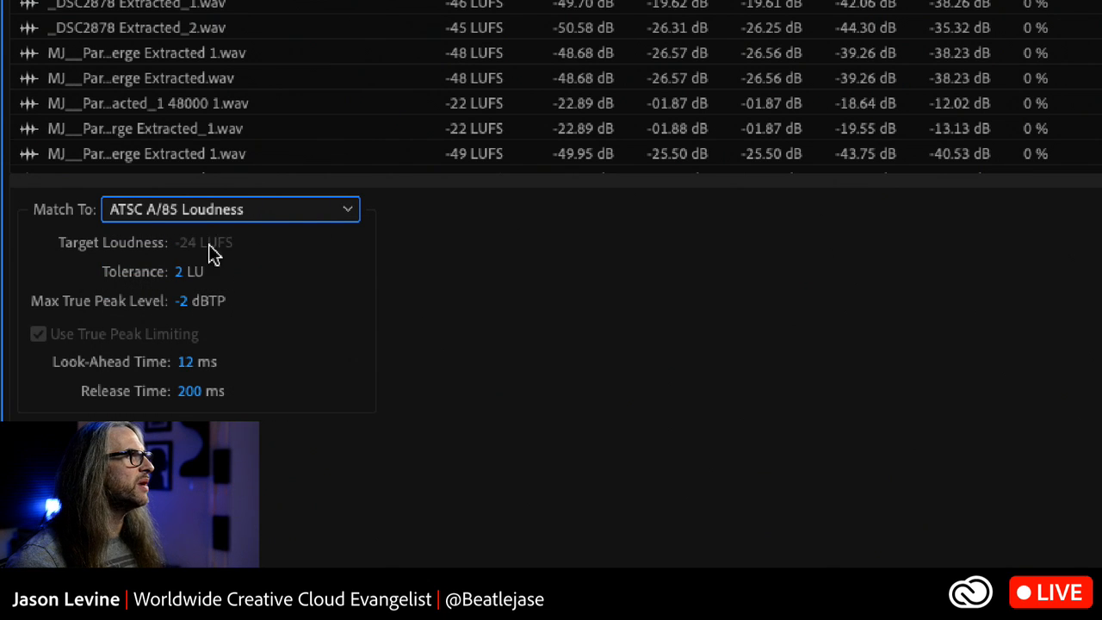
- Switch the matching method to Total RMS (Match to File) and review the available reference files
left_click(238, 215)
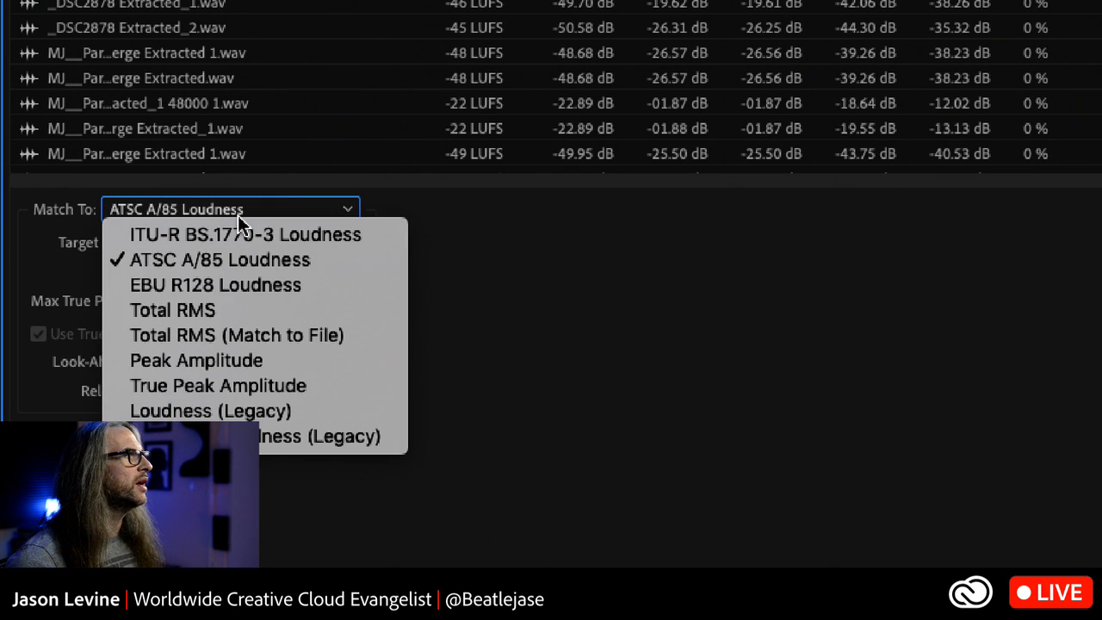
left_click(279, 336)
left_click(320, 244)
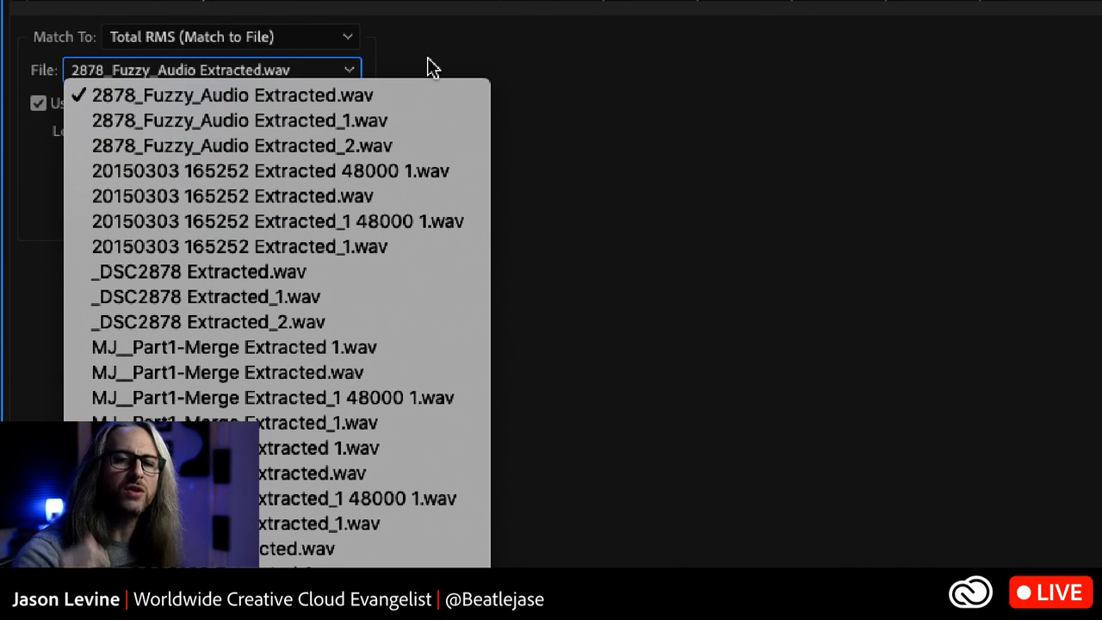
left_click(432, 68)
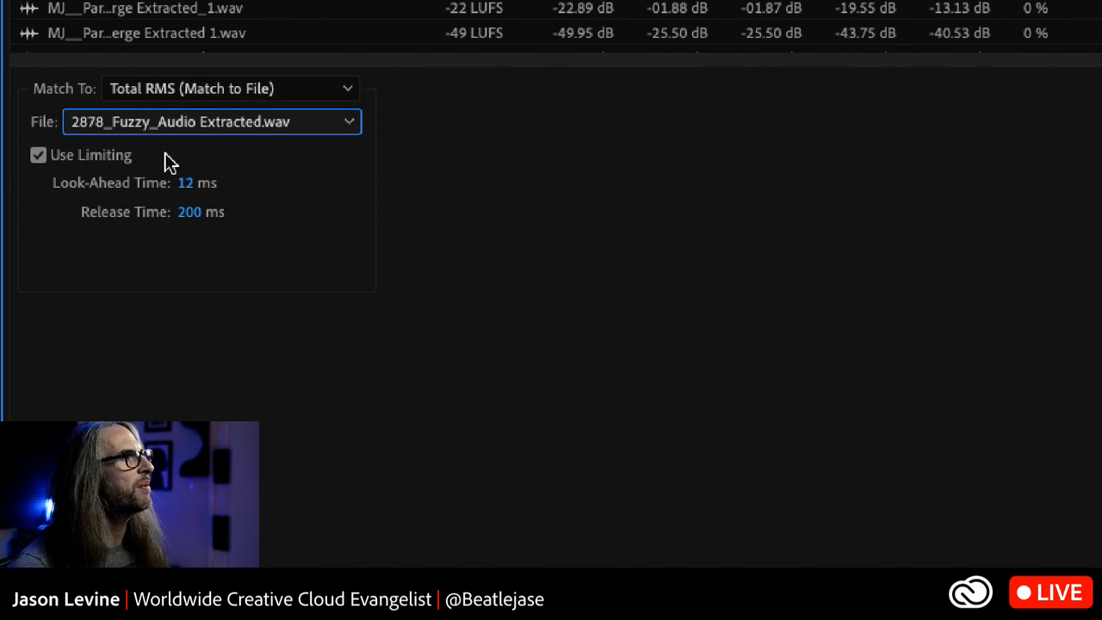
- Set the matching standard to ITU-R BS.1770-3 Loudness with a target loudness of -24 LUFS
left_click(199, 90)
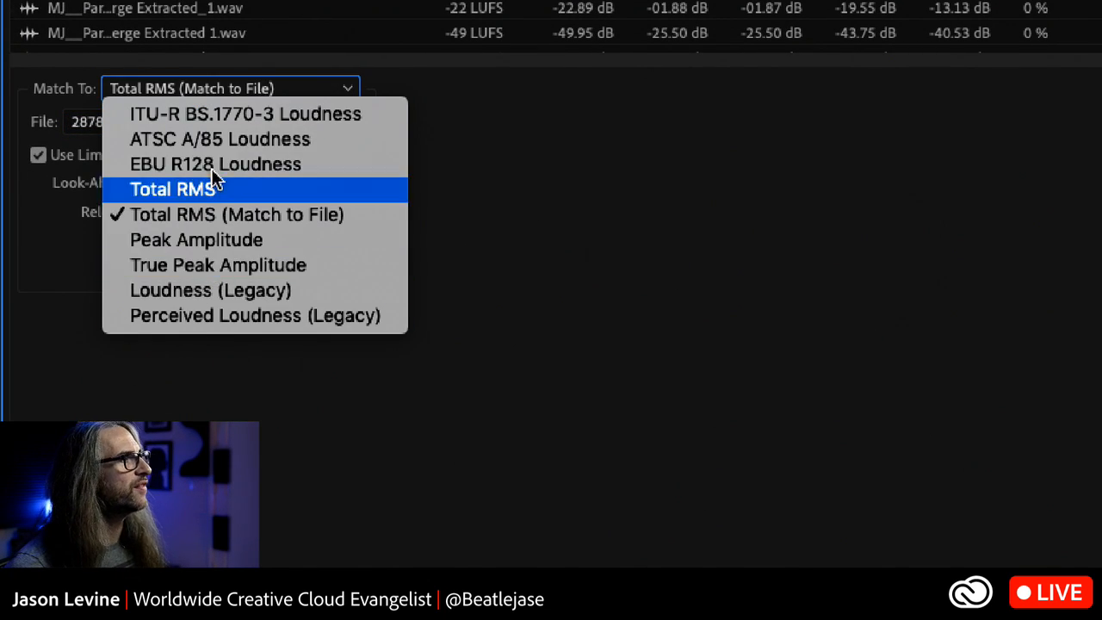
left_click(209, 114)
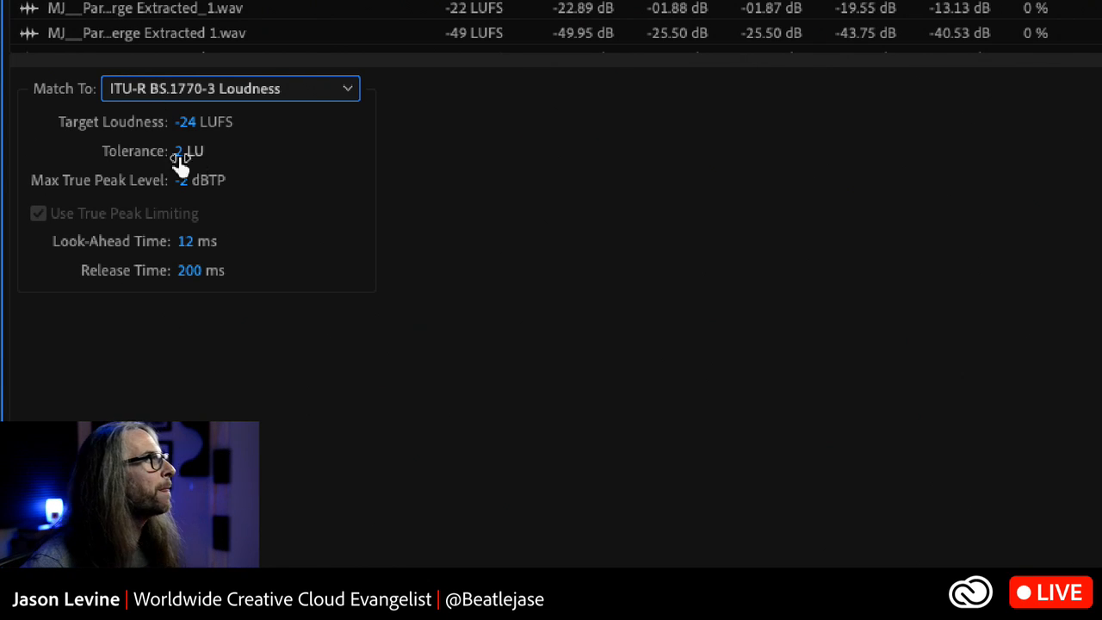
left_click(183, 123)
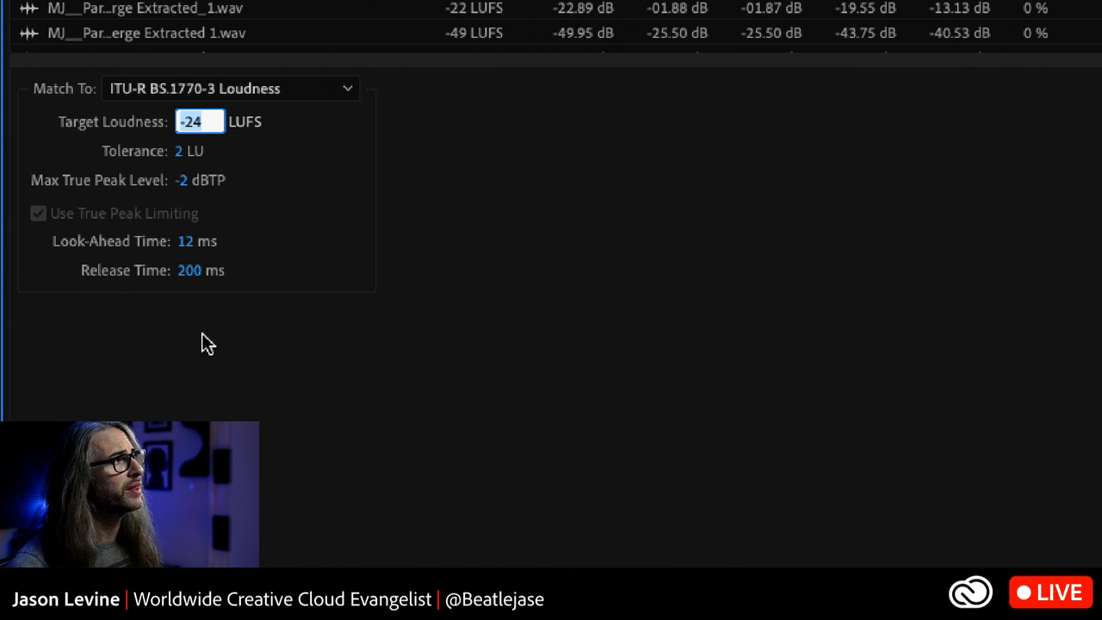
left_click(418, 312)
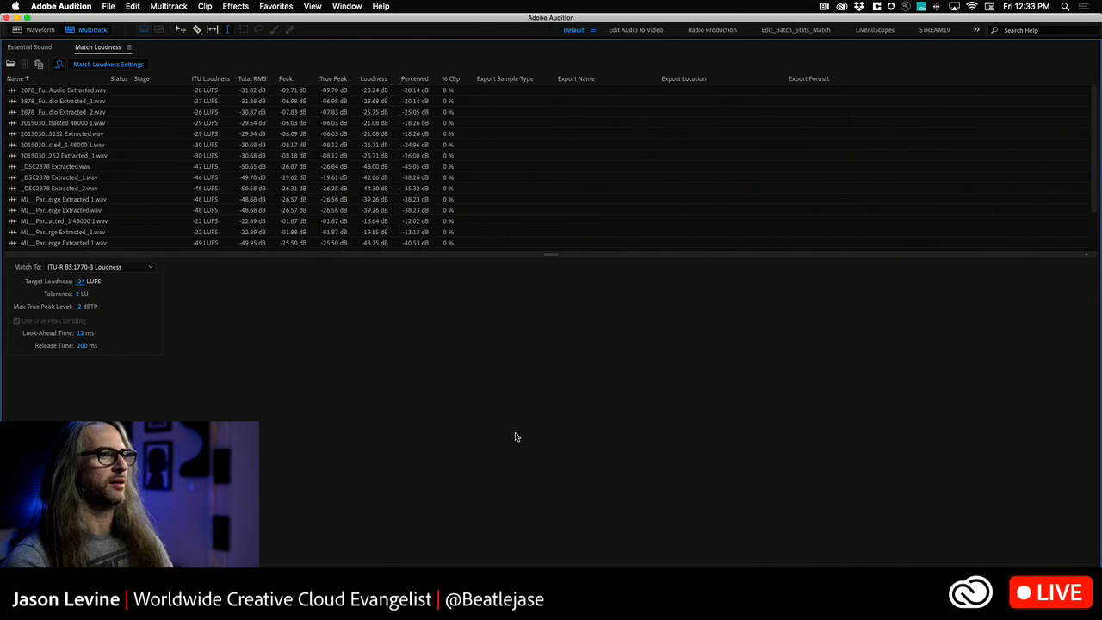
- Run the loudness match on all listed files and restore the Match Loudness panel to its normal size
left_click(1068, 600)
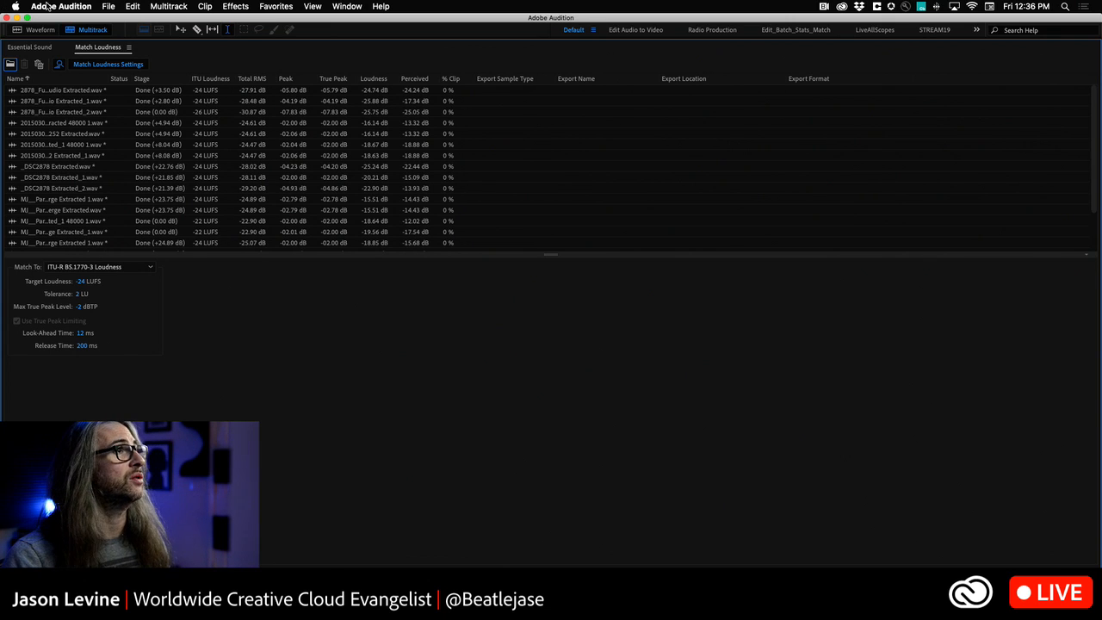
key("grave")
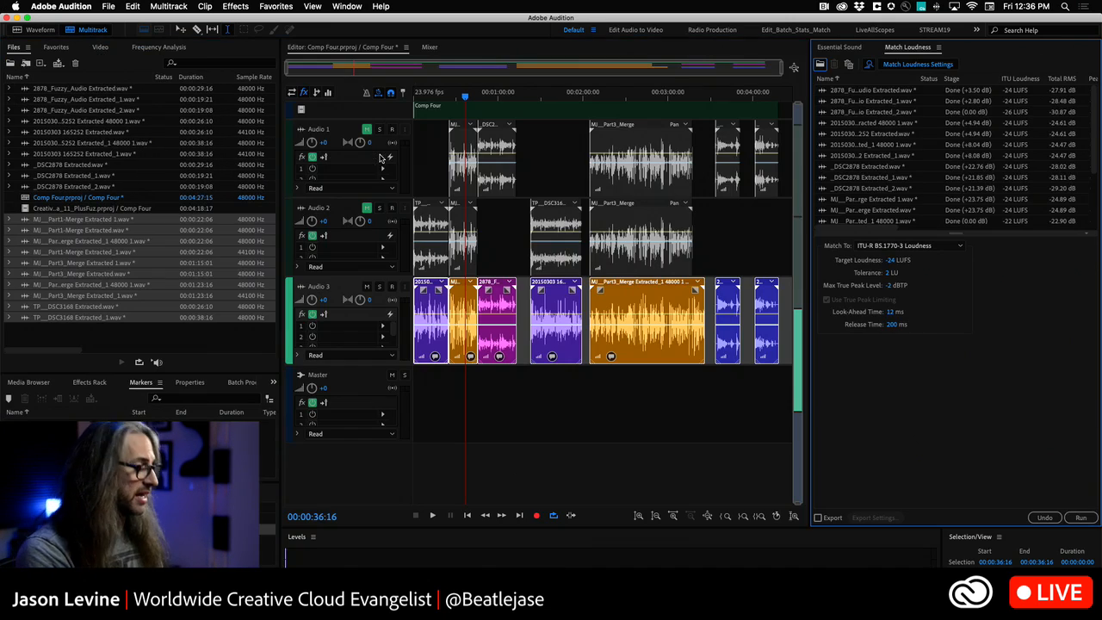
- Set the Clarity EQ preset of the Dialogue master template to Podcast Voice in Essential Sound
left_click(839, 46)
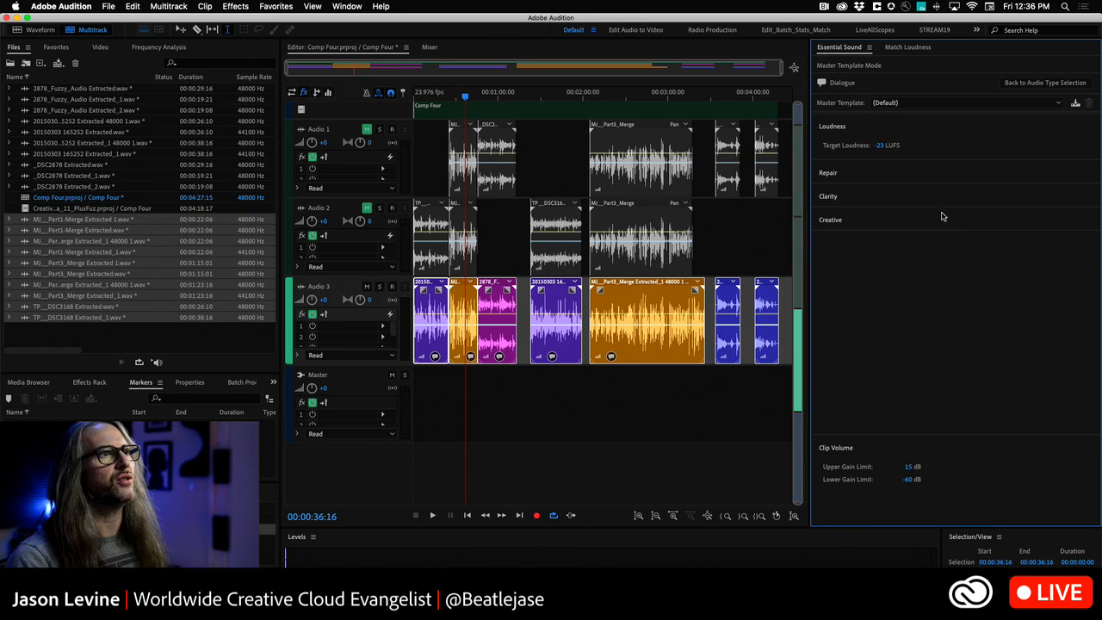
left_click(905, 201)
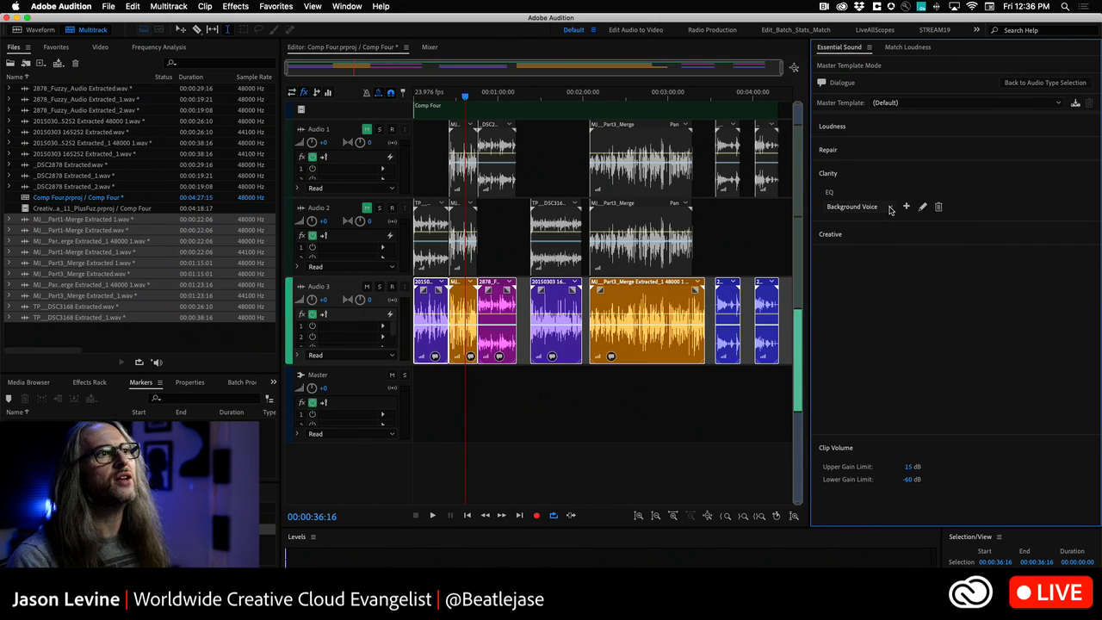
left_click(891, 209)
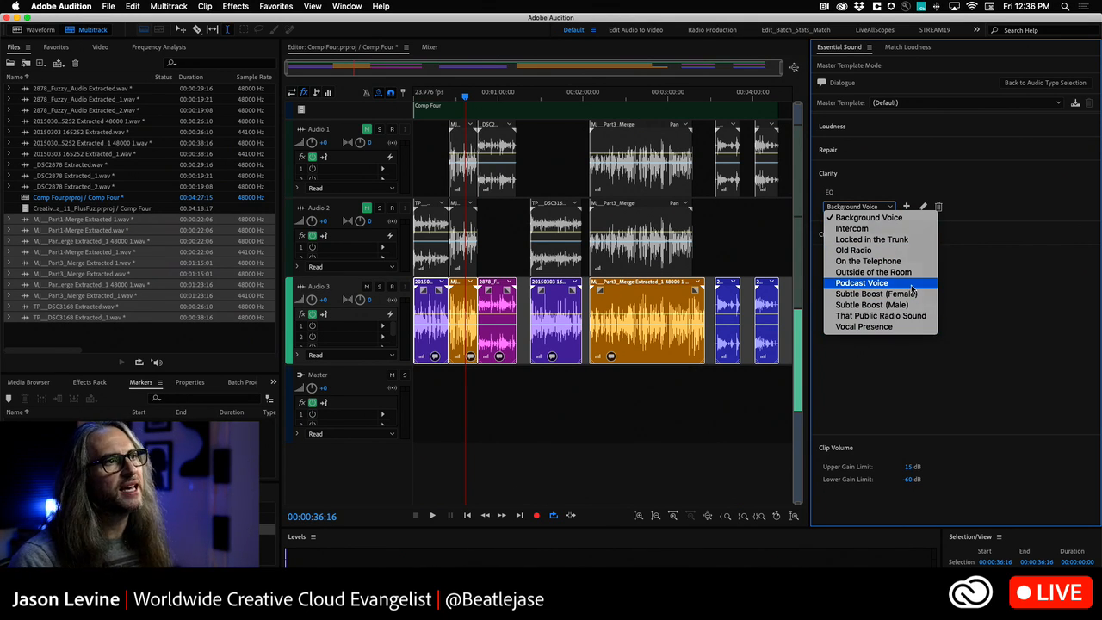
left_click(861, 282)
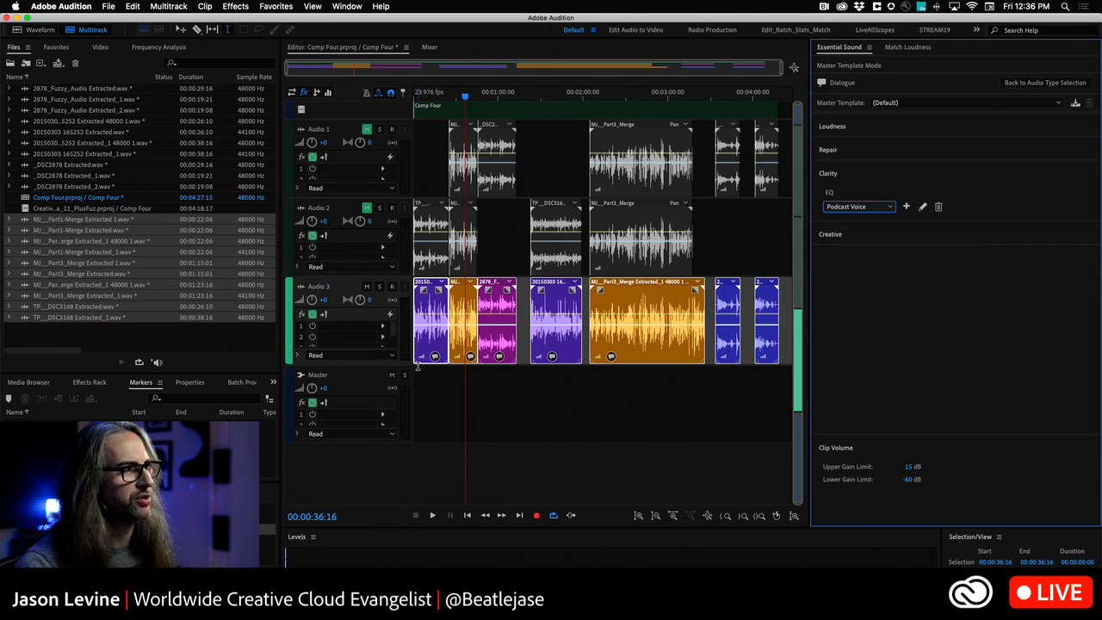
- Dock the Effects Rack in the Files panel group and select the first clip on the Audio 3 track
left_click(448, 404)
left_click(430, 303)
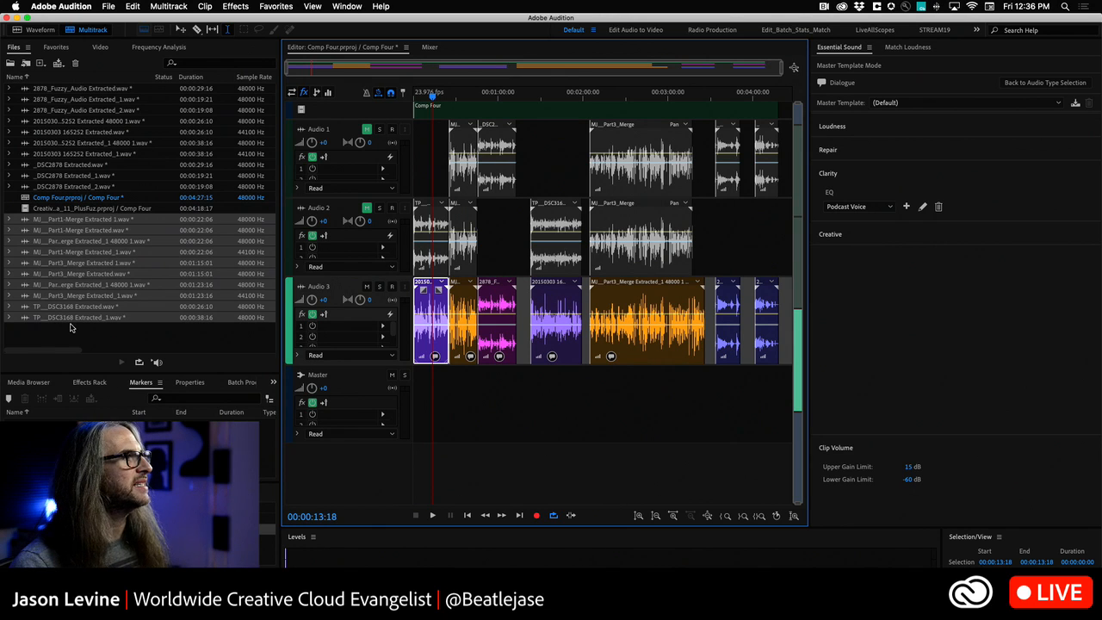
left_click_drag(89, 382, 116, 101)
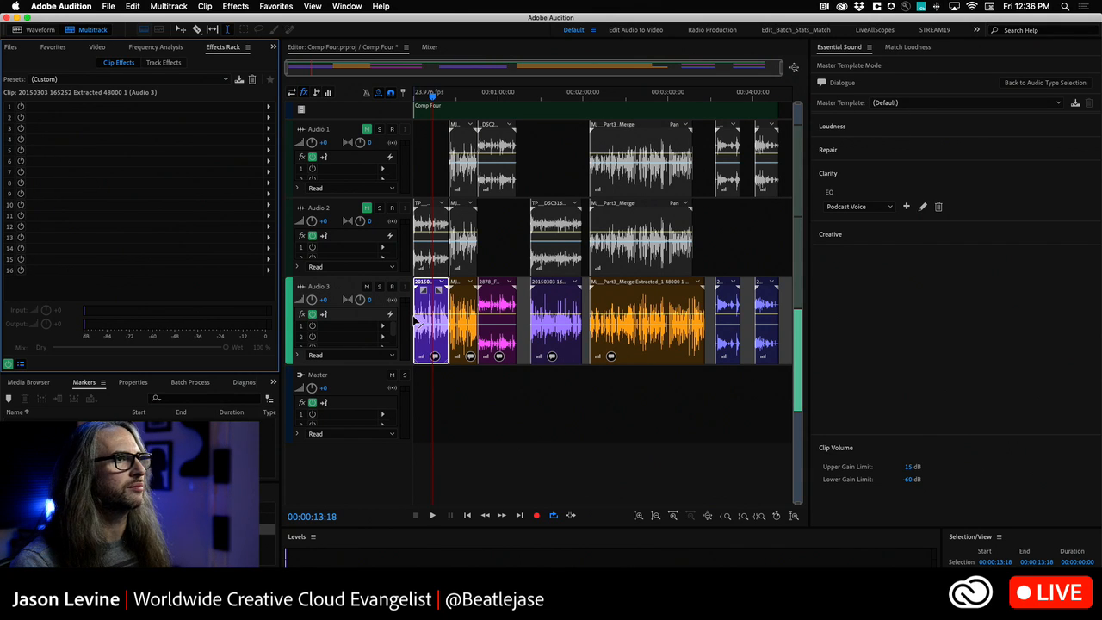
left_click(486, 304)
left_click(450, 304)
left_click(441, 303)
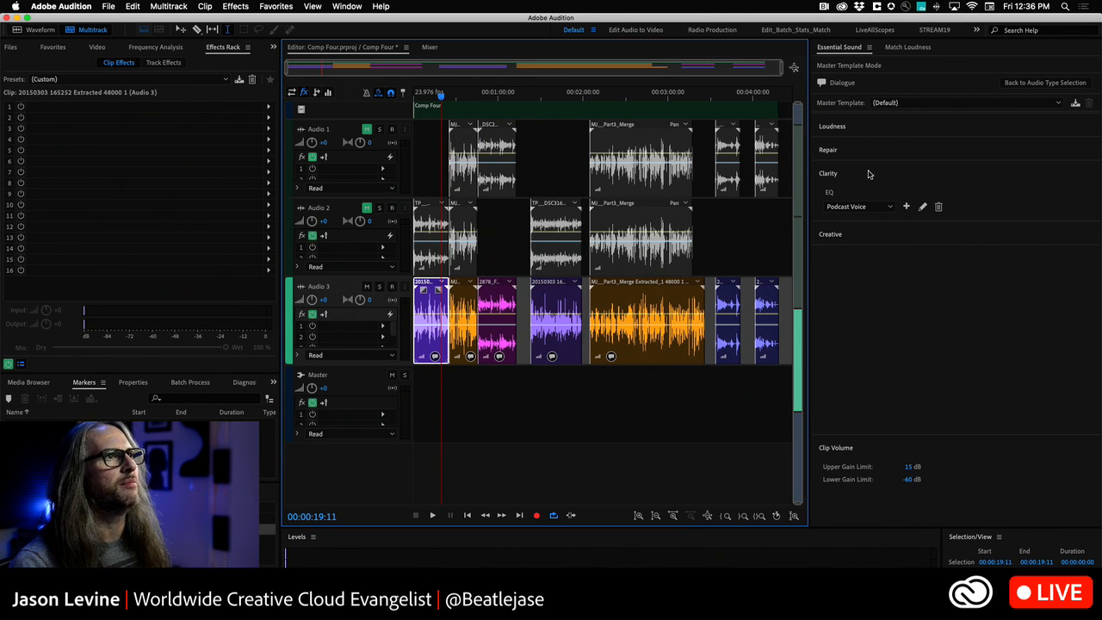
- Review the Loudness and Repair settings of the Dialogue master template and leave Master Template mode
left_click(875, 127)
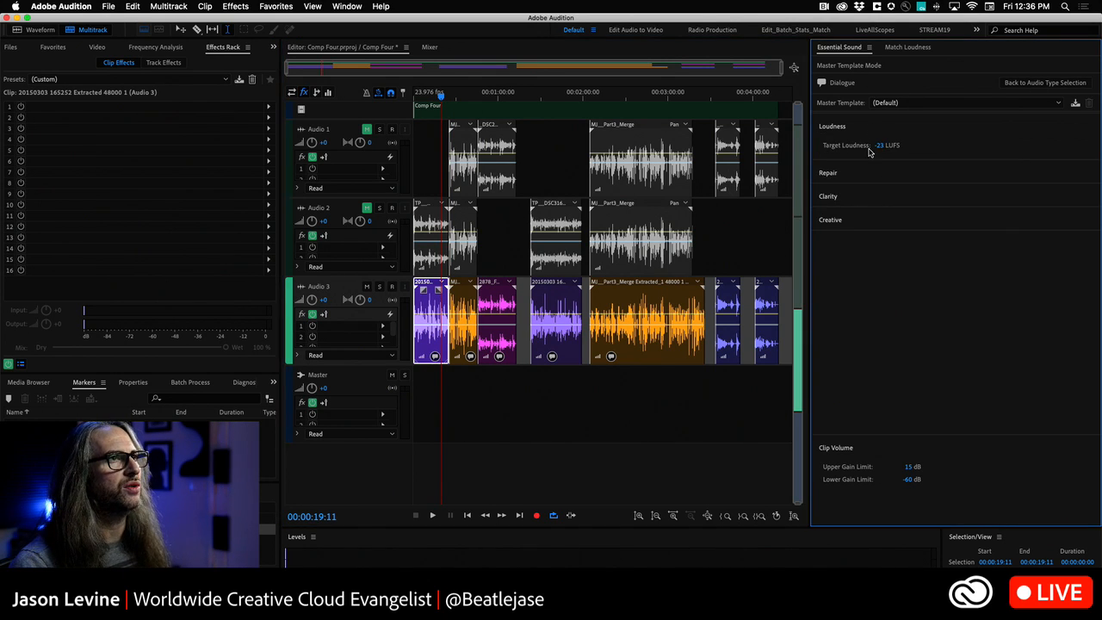
left_click(854, 177)
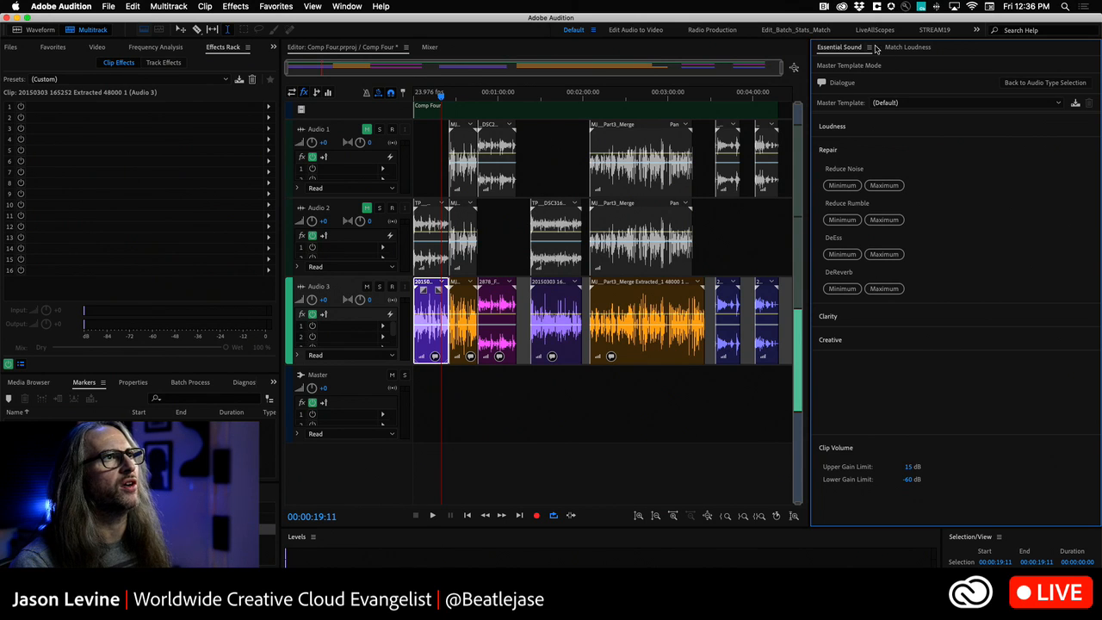
left_click(871, 48)
left_click(896, 126)
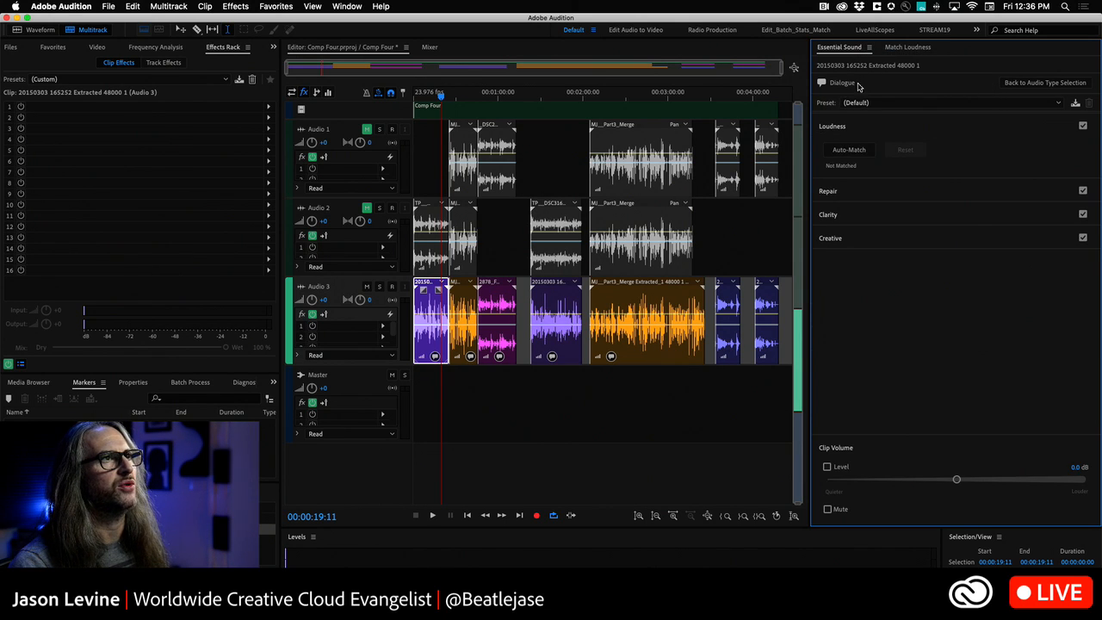
- Enable the Clarity EQ on the selected clip and look over its Repair options
left_click(870, 216)
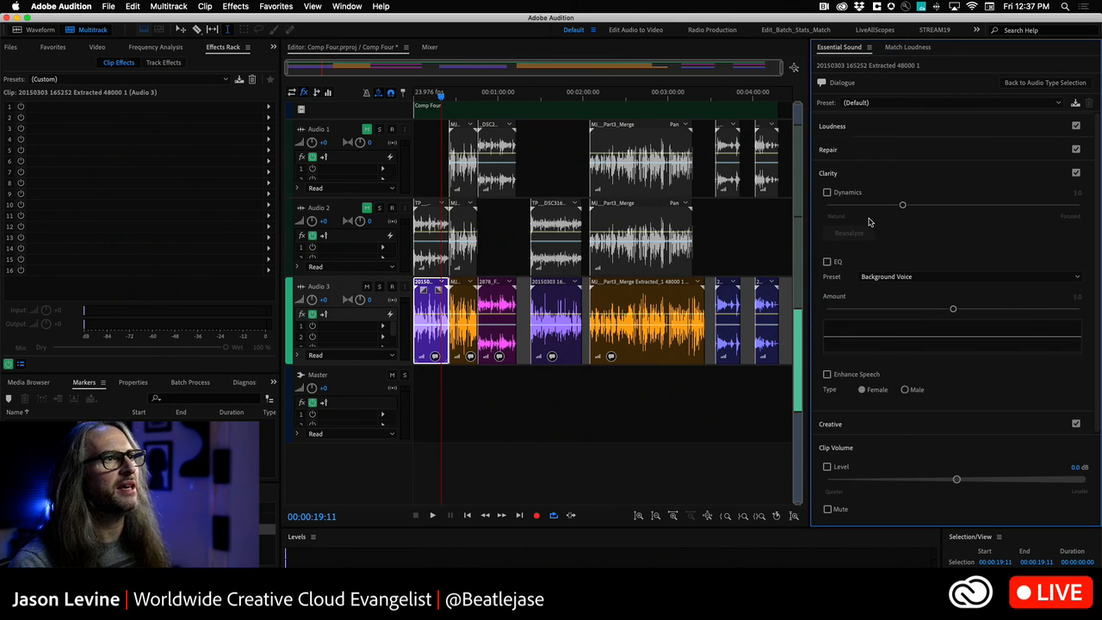
left_click(828, 262)
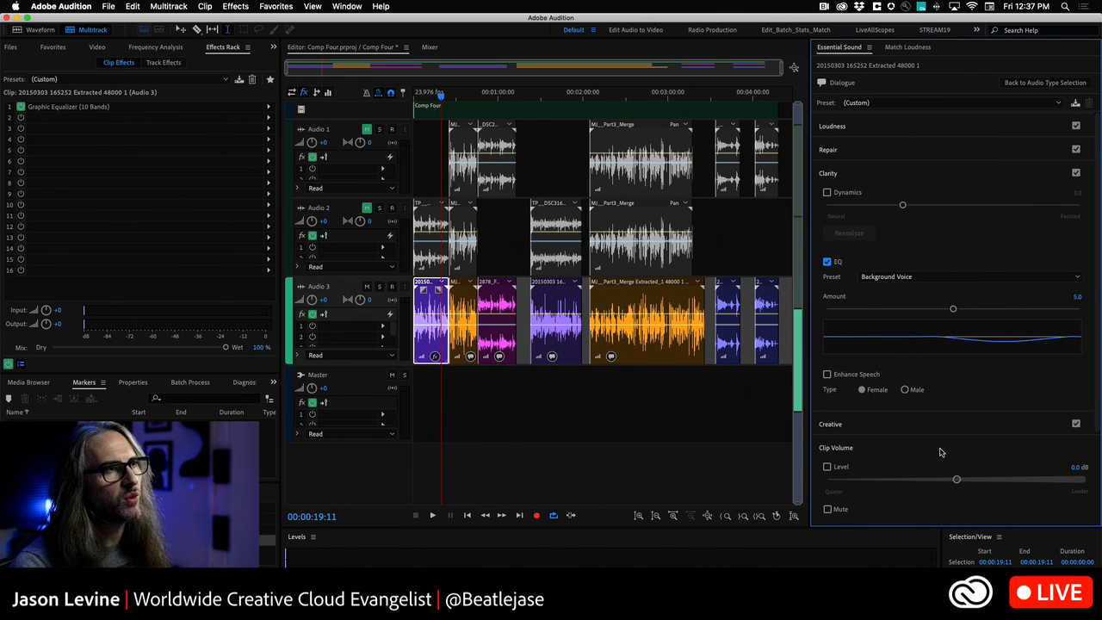
left_click(880, 154)
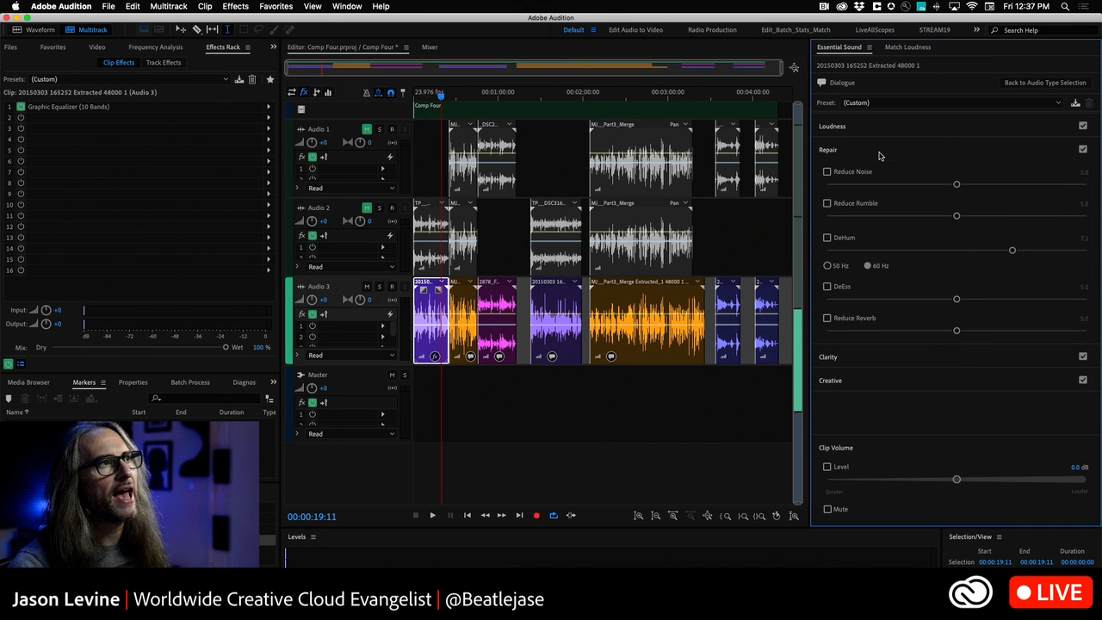
left_click(894, 355)
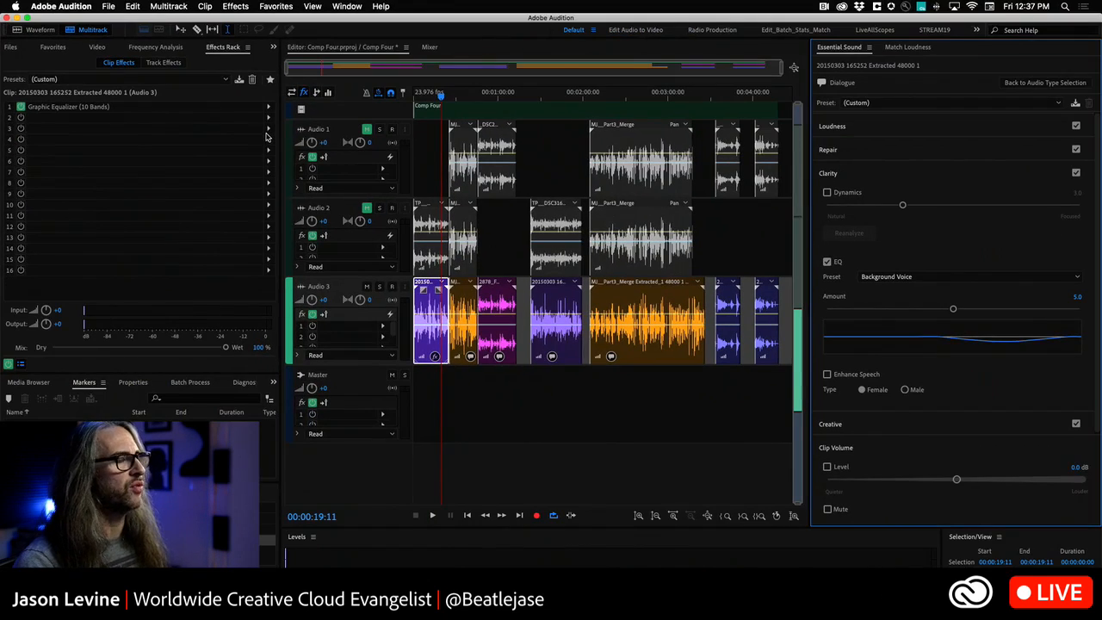
- Switch to Premiere Pro, select all clips tagged Dialogue and enable their Clarity EQ
key("super+Tab")
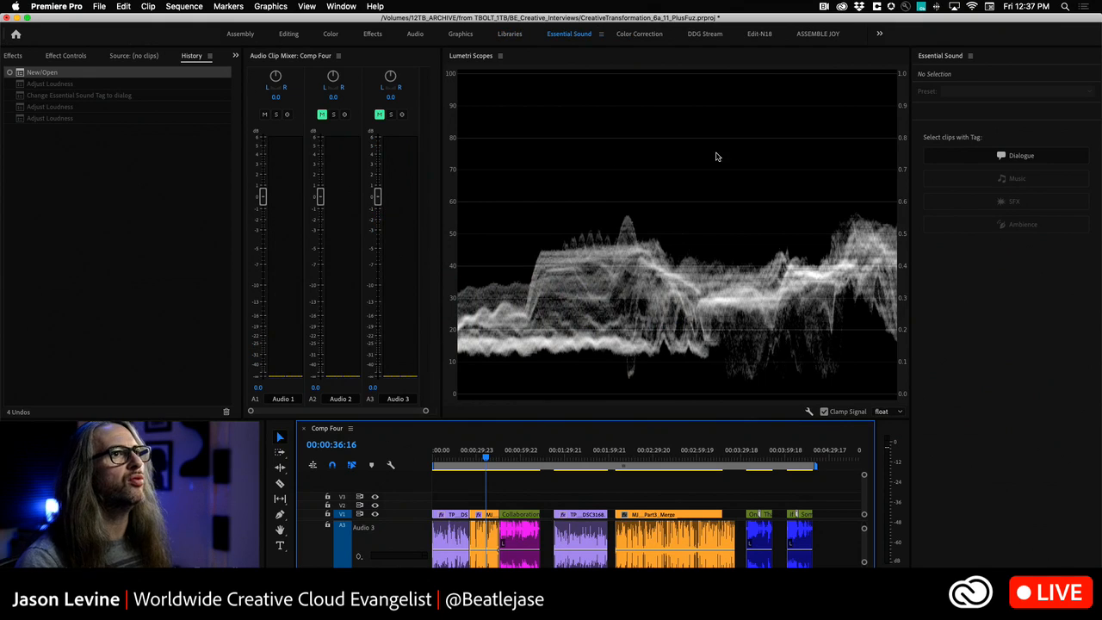
left_click(999, 155)
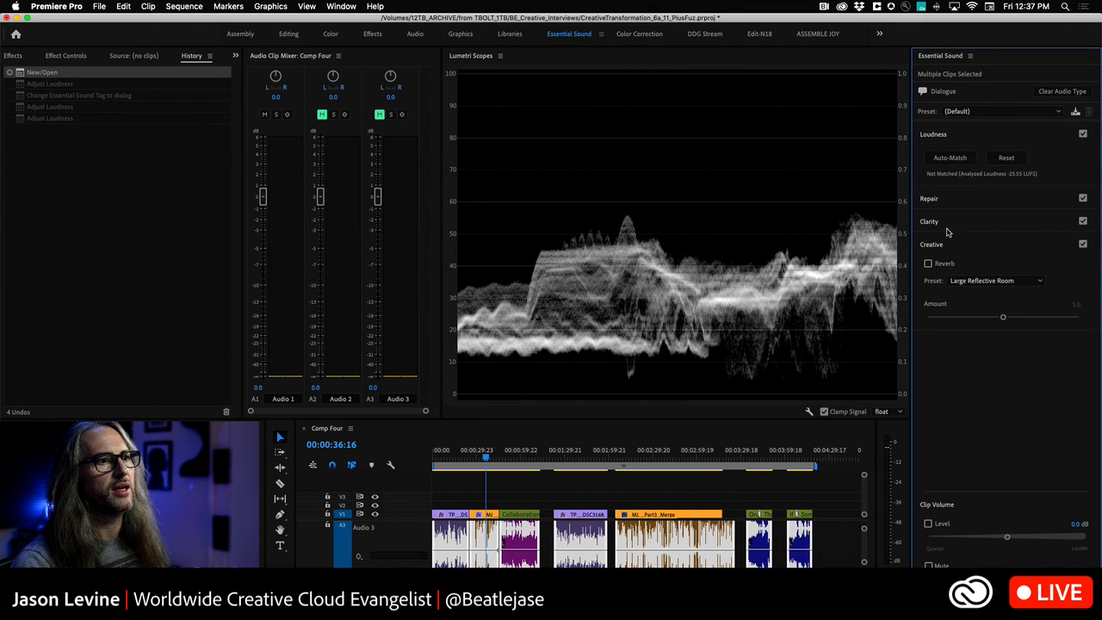
left_click(972, 221)
left_click(929, 309)
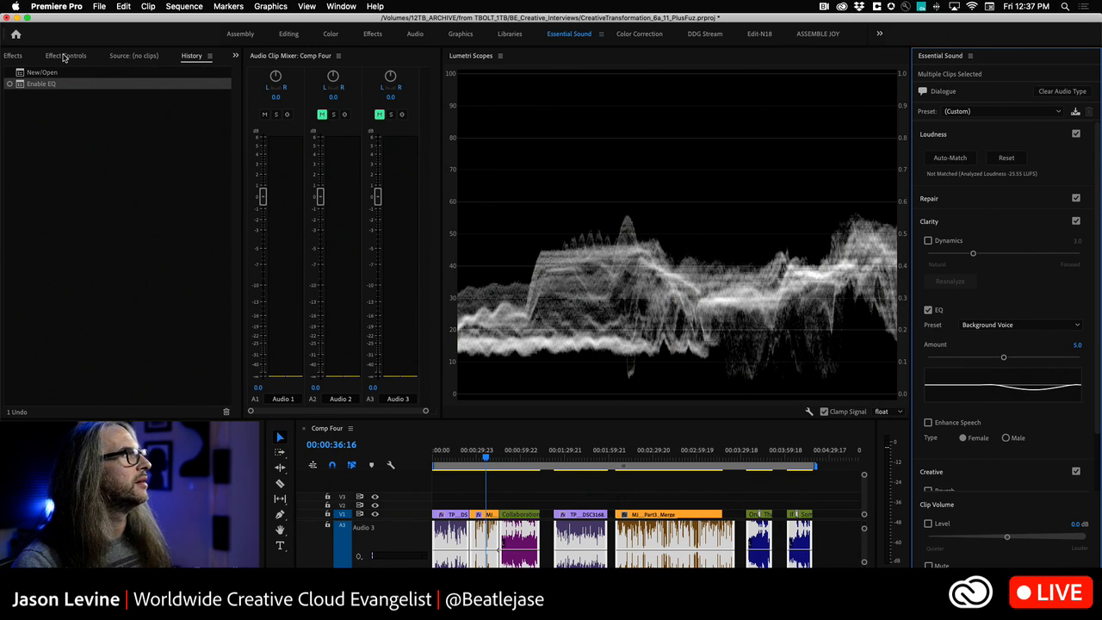
- Open the Graphic Equalizer (10 Bands) editor for the first clip on Audio 3 from Effect Controls
left_click(65, 55)
left_click(475, 505)
left_click(454, 541)
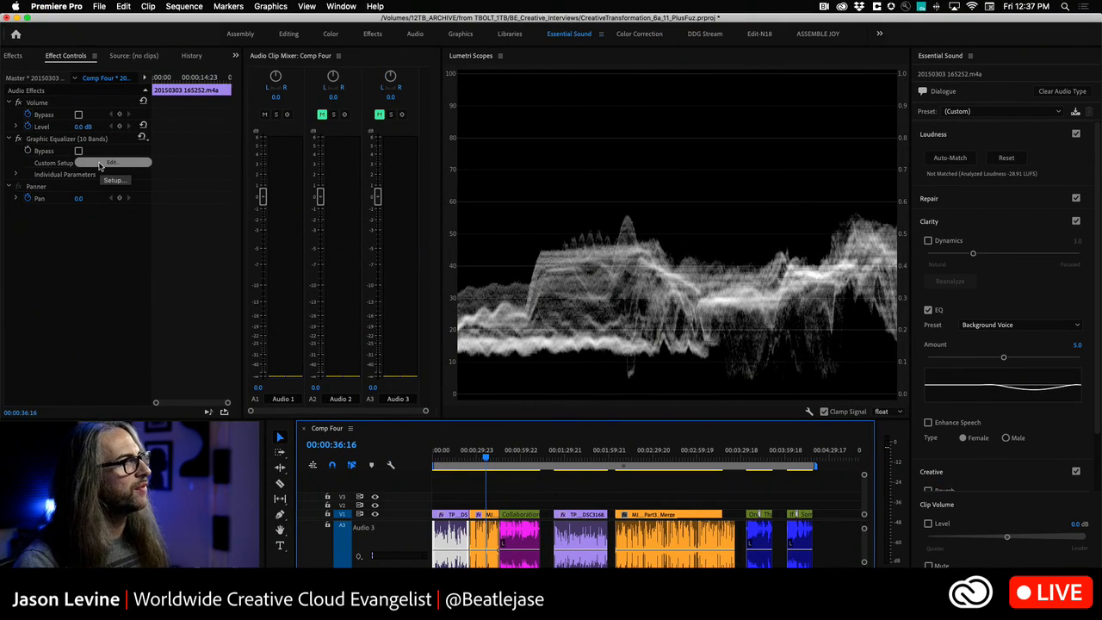
left_click(110, 162)
left_click_drag(529, 206, 567, 110)
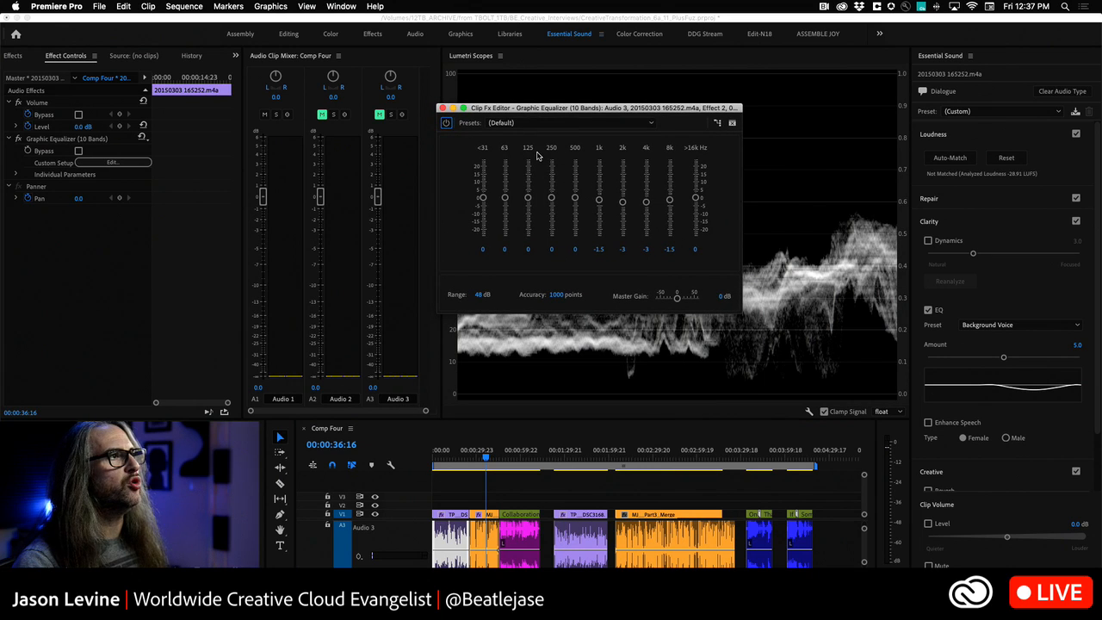
- Browse the Graphic Equalizer presets and adjust the 1k band to -1.4 and the 2k band to -2.9
left_click(597, 123)
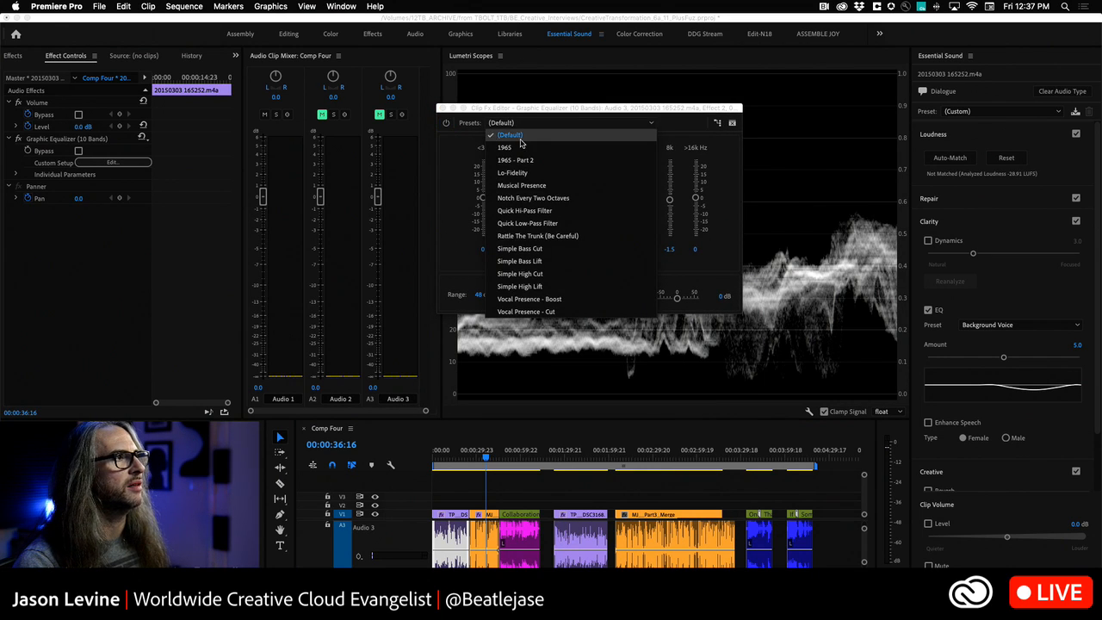
left_click(601, 115)
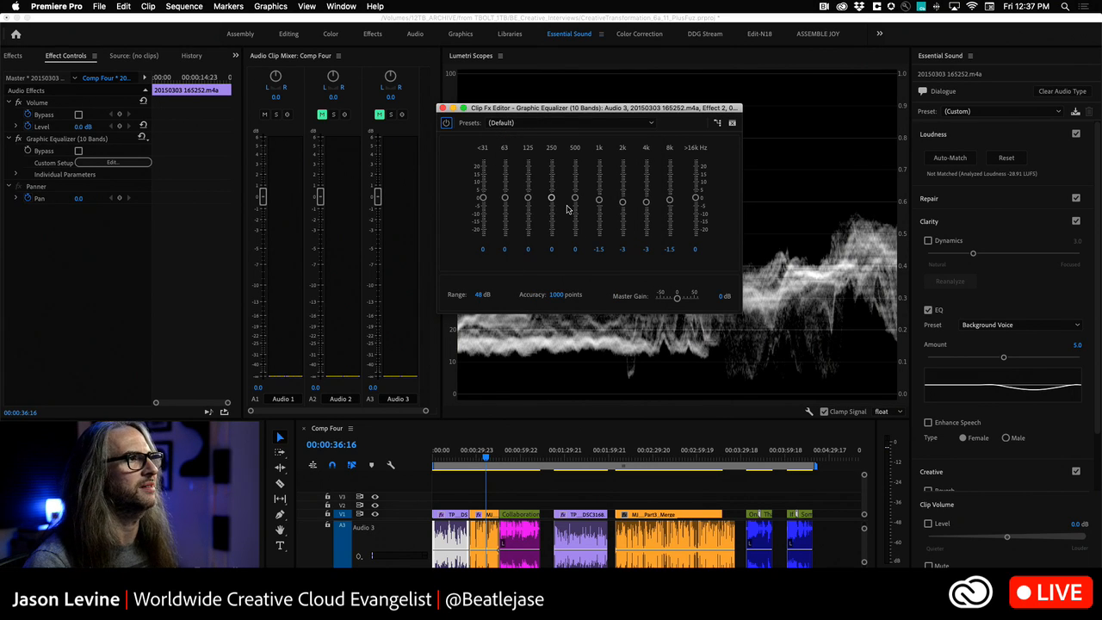
left_click(600, 202)
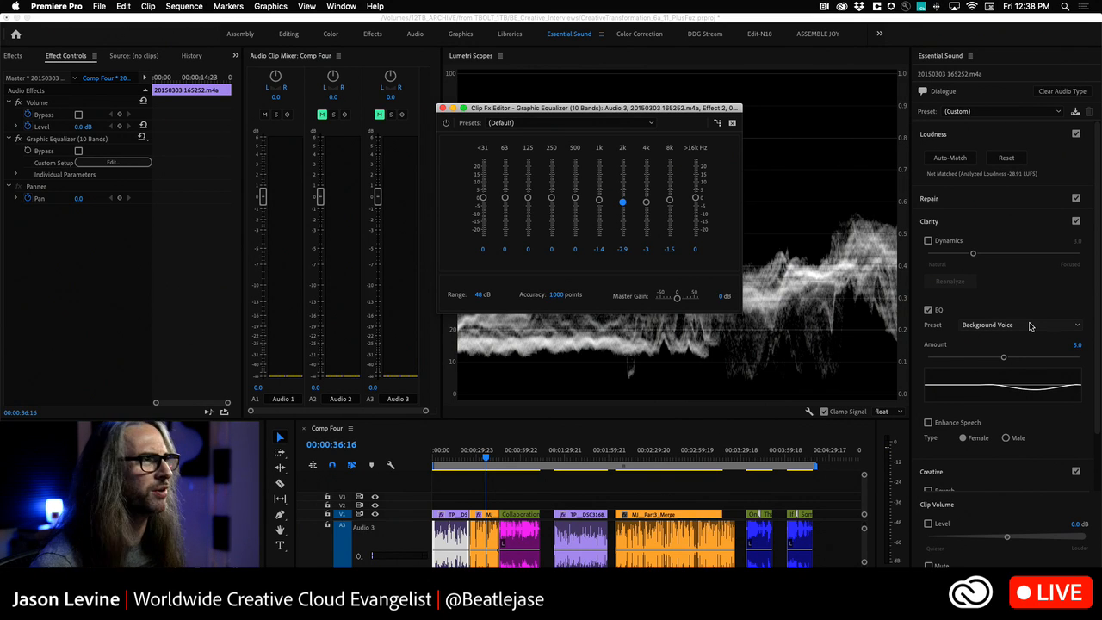
left_click(615, 126)
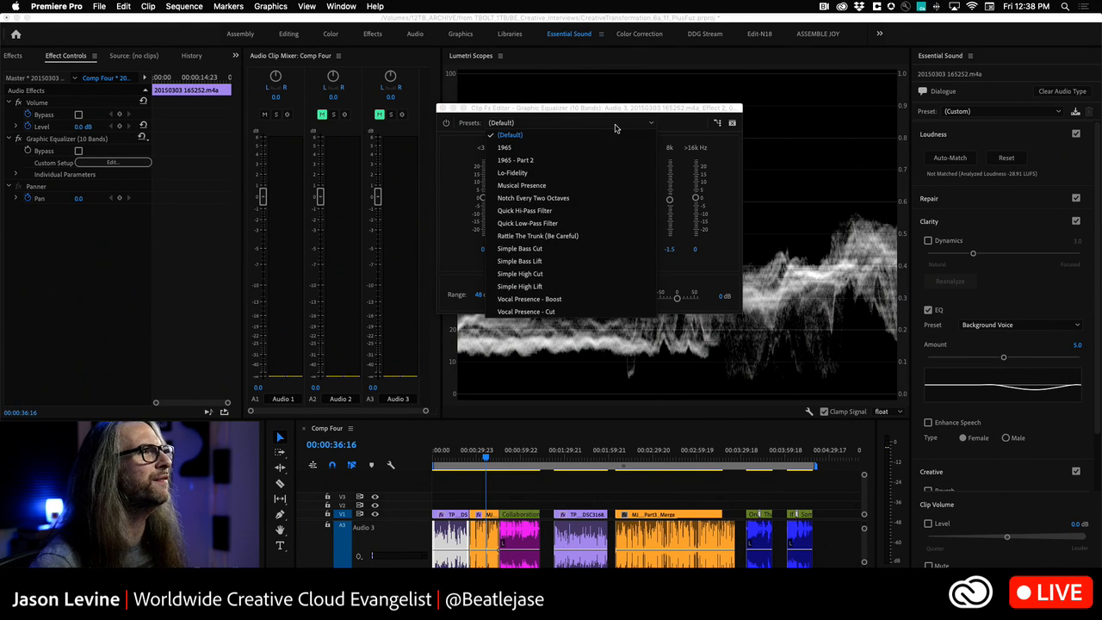
left_click(668, 107)
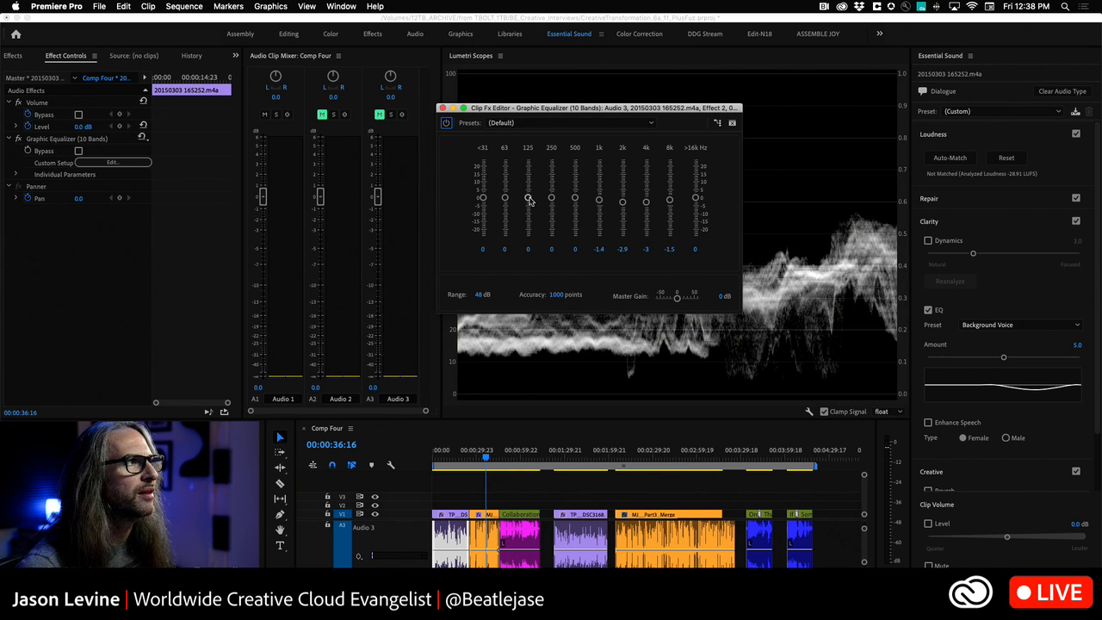
- Set the Graphic Equalizer bands to -2.4 at 125 Hz, -0.2 at 250 Hz, 0.3 at 4k and -0.7 at 8k
mouse_move(528, 198)
left_mouse_down()
mouse_move(552, 203)
mouse_move(552, 185)
mouse_move(552, 199)
mouse_move(526, 181)
mouse_move(528, 233)
mouse_move(528, 190)
left_mouse_up()
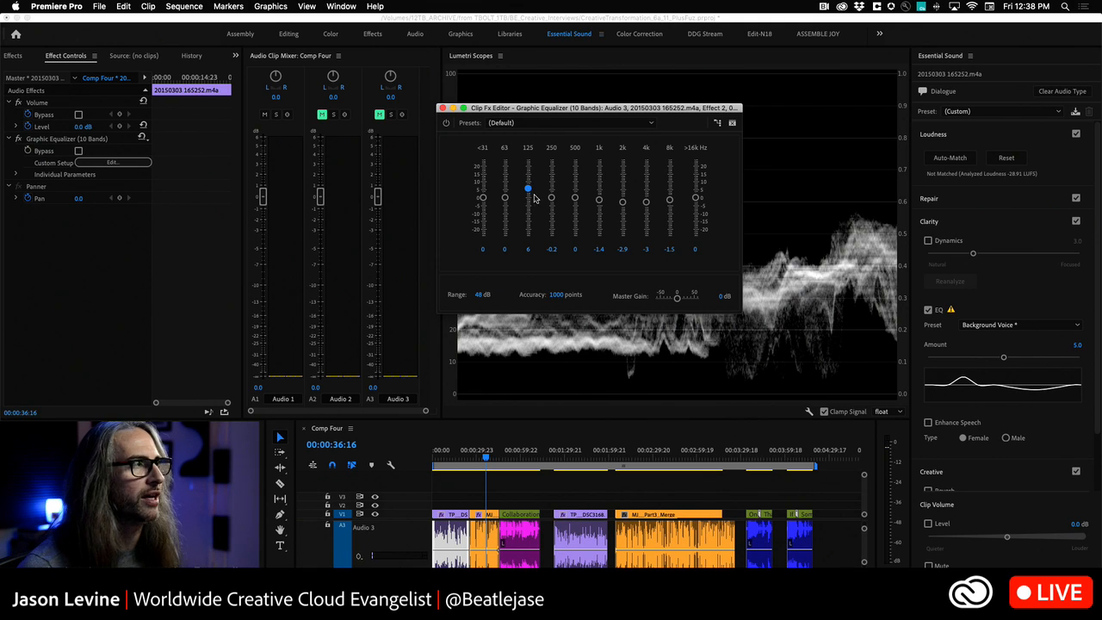
left_click_drag(530, 191, 529, 202)
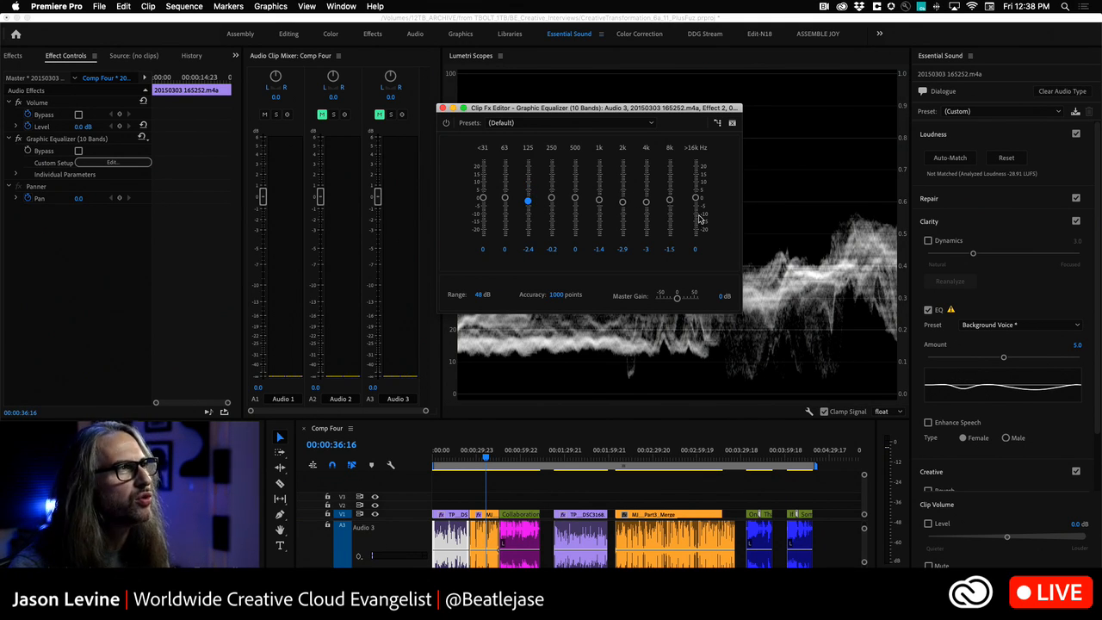
mouse_move(671, 201)
left_mouse_down()
mouse_move(671, 186)
mouse_move(671, 198)
mouse_move(648, 199)
left_mouse_up()
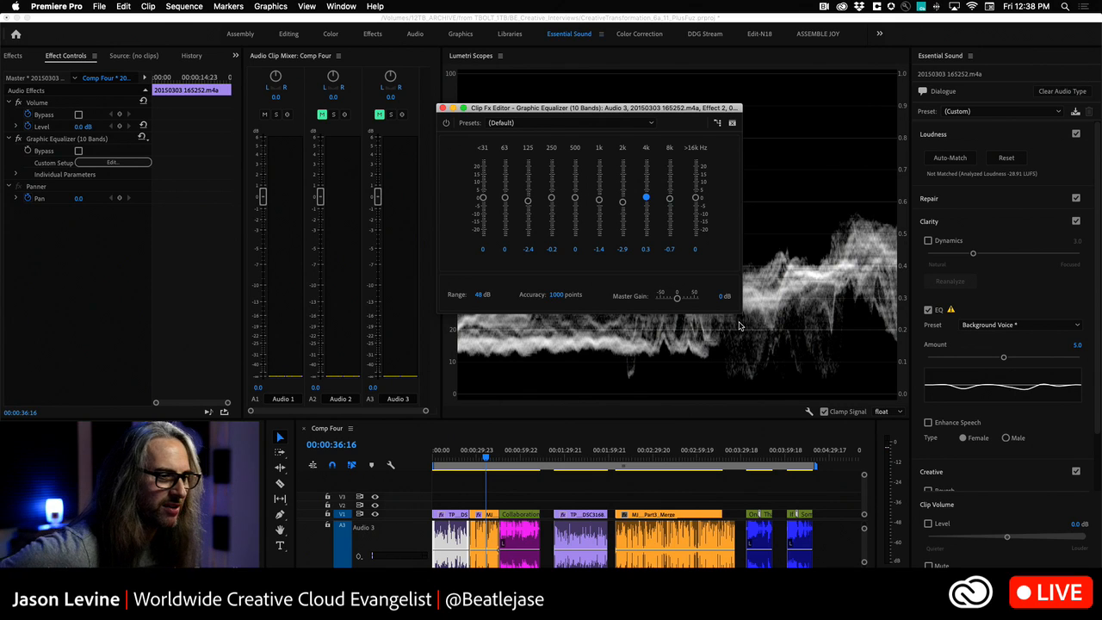
- Review the presets offered by the Graphic Equalizer and by the Clarity EQ without applying any
left_click(646, 123)
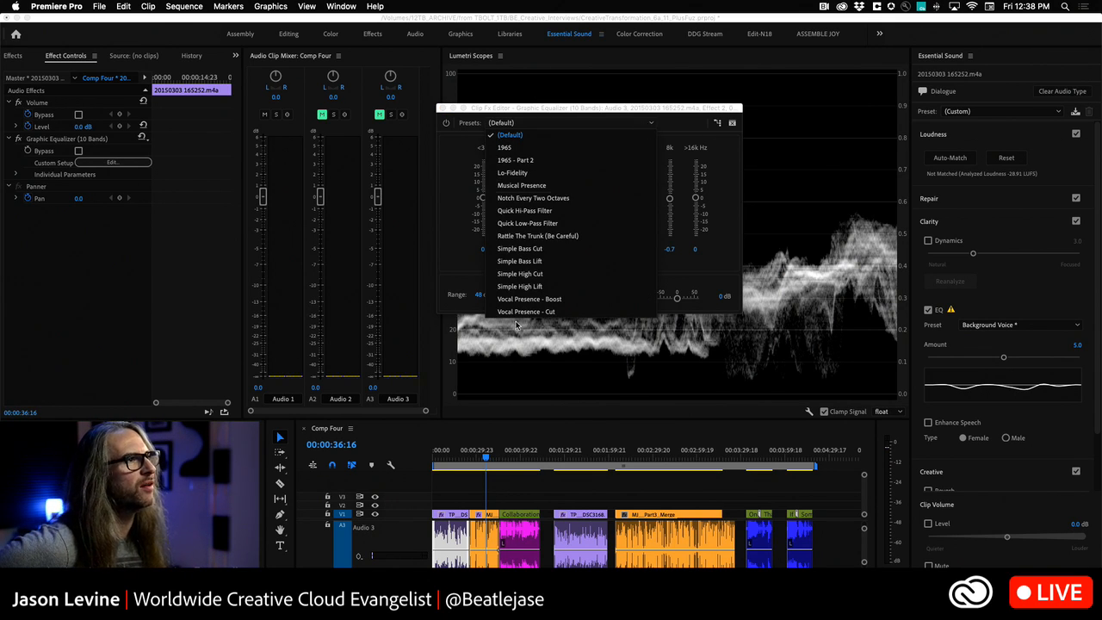
left_click(556, 112)
left_click(1023, 329)
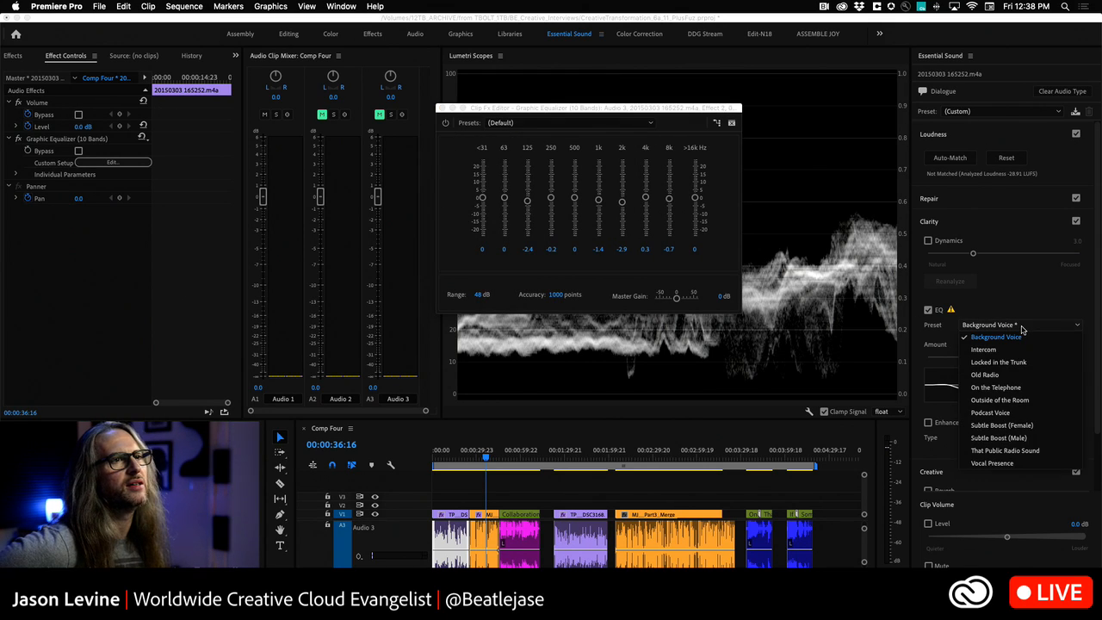
left_click(1012, 294)
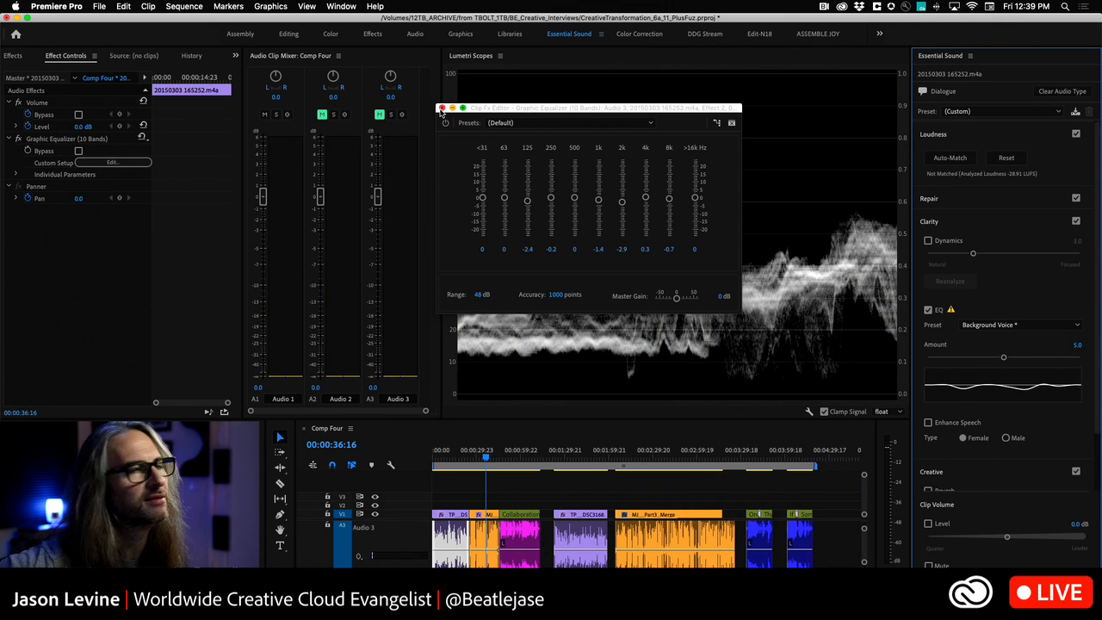
- Reset the 125 Hz, 250 Hz, 1k, 2k and 4k bands of the Graphic Equalizer to 0 and close its editor
left_click(598, 249)
type("0")
key("Tab")
type("0")
key("Tab")
type("0")
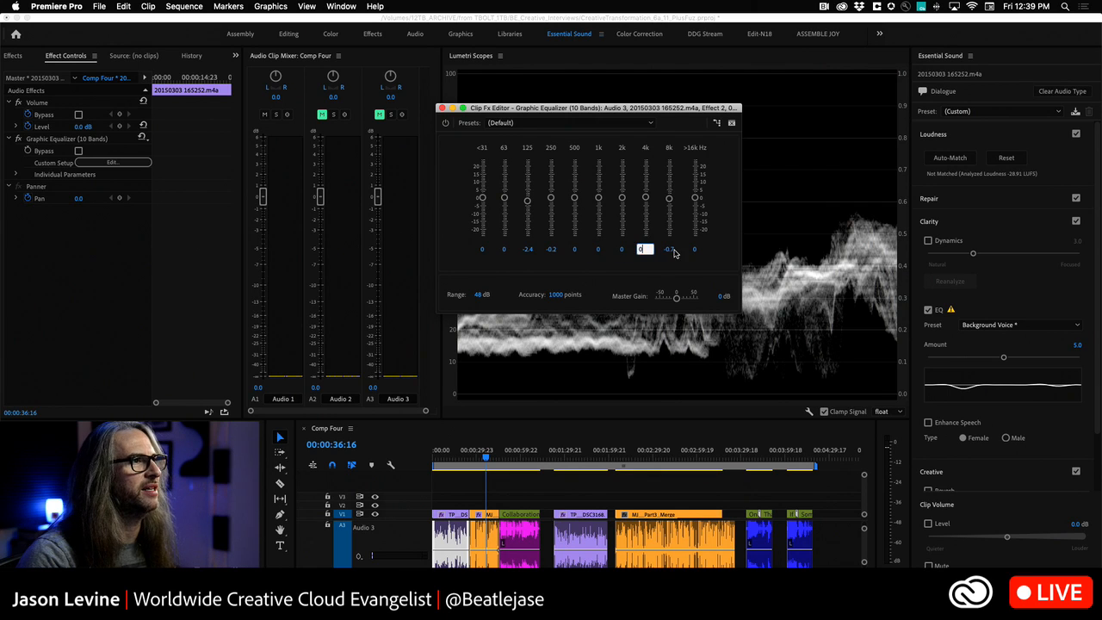
left_click(551, 249)
left_click(527, 248)
type("0")
key("Return")
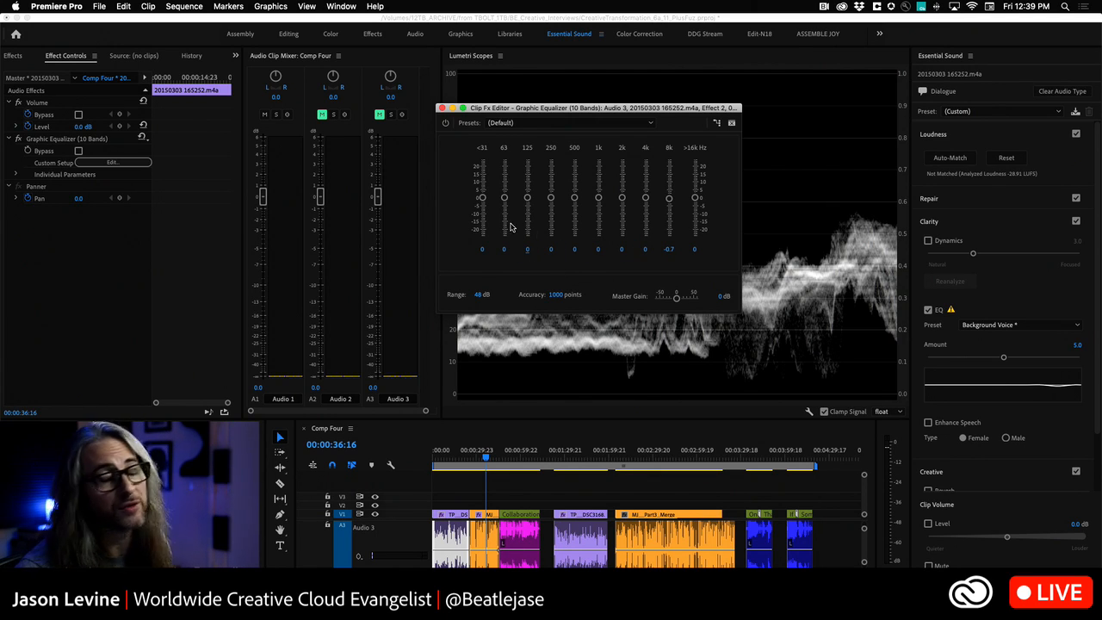
left_click(441, 107)
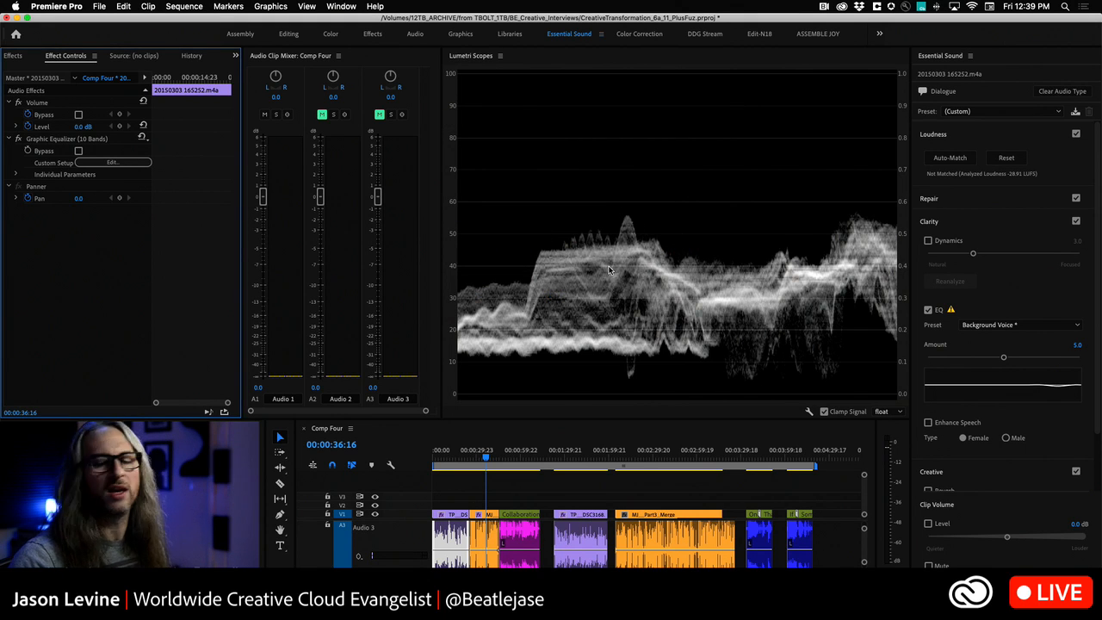